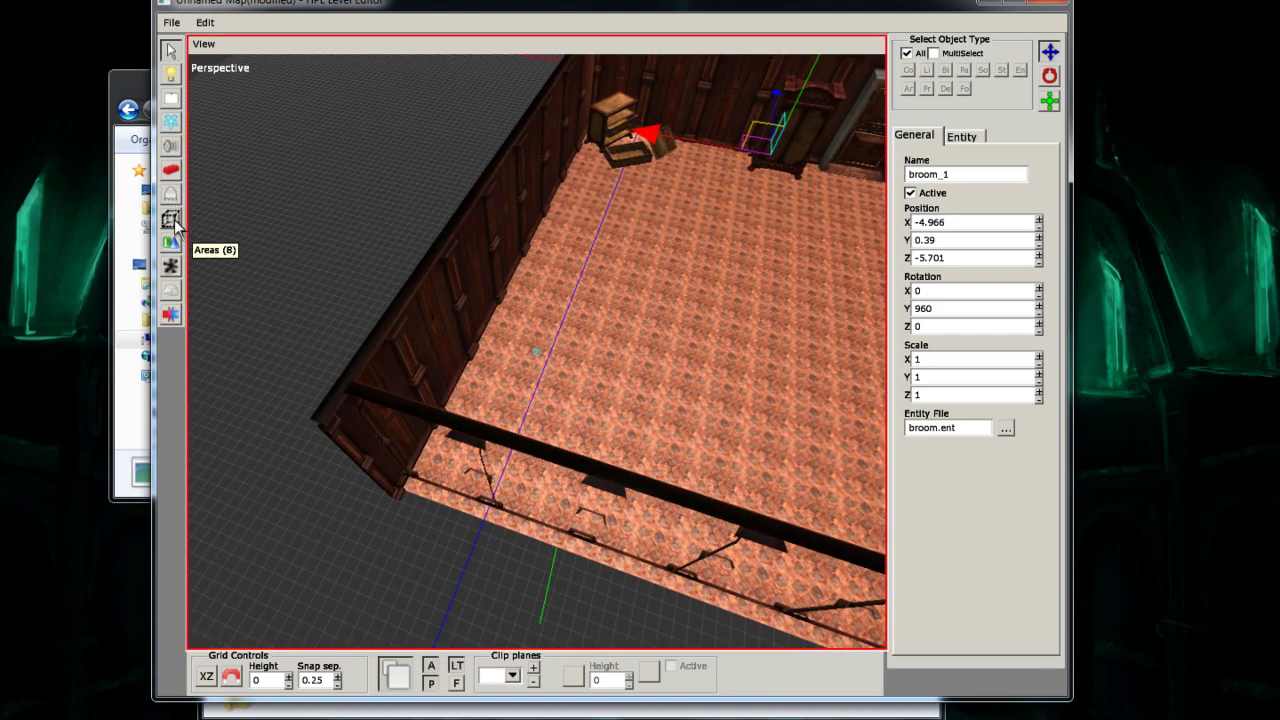
# - Place two default02 wall segments end to end across the room as a dividing wall, with a Y rotation of 1080
pyautogui.click(171, 176)
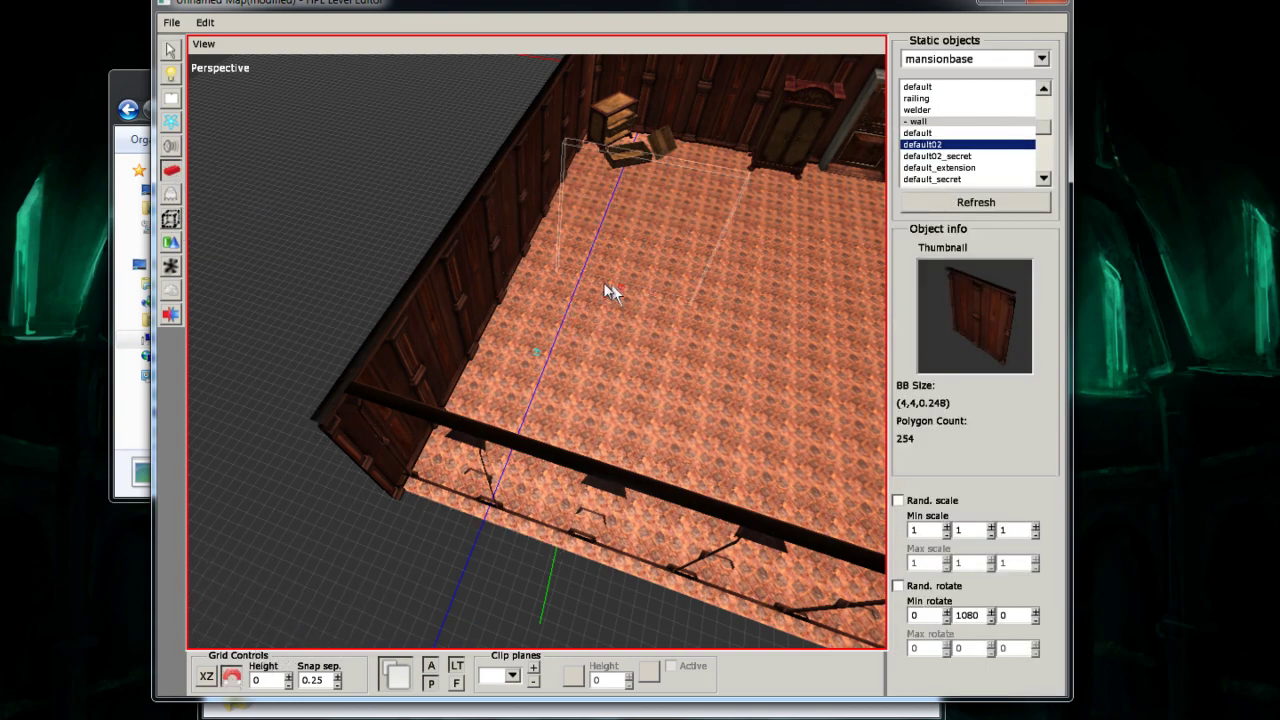
pyautogui.click(566, 323)
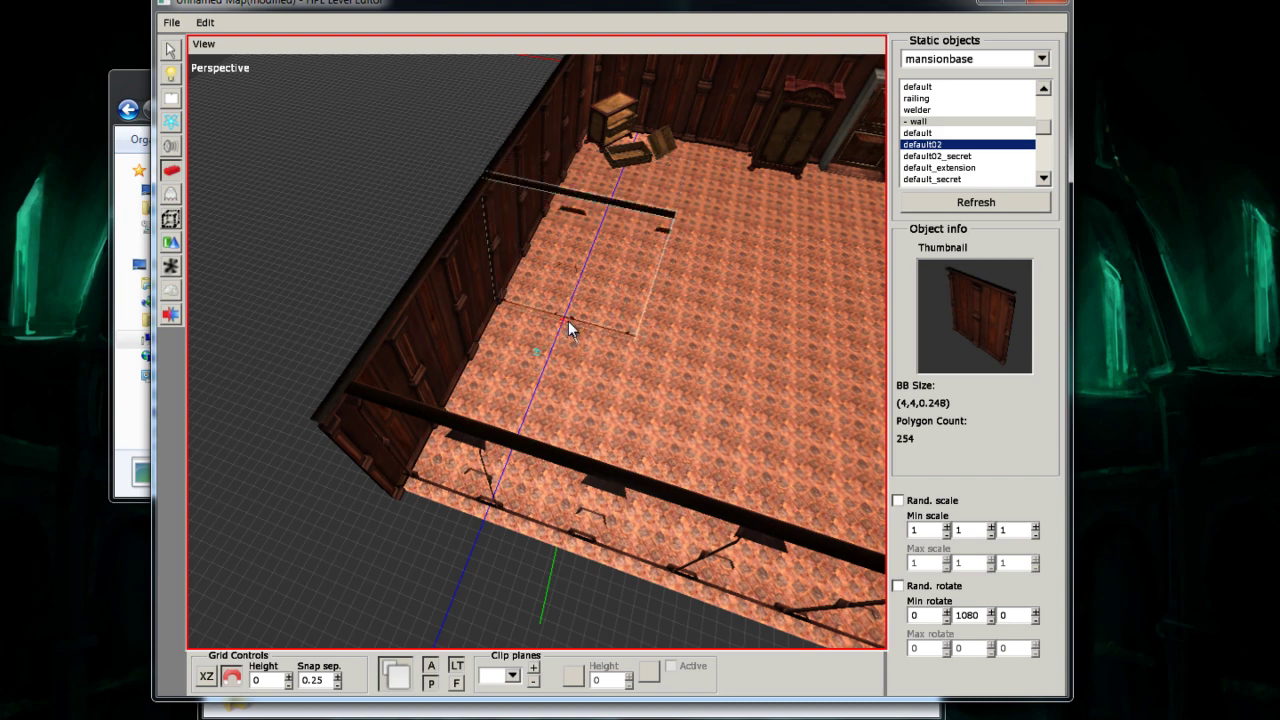
pyautogui.click(708, 360)
# - Try to run default02 wall segments with a Y rotation of 990 from the dividing wall's free end, perpendicular to it
pyautogui.moveTo(732, 364); pyautogui.dragTo(660, 361, button='middle')
pyautogui.keyDown('shift'); pyautogui.scroll(2, 715, 371); pyautogui.keyUp('shift')
pyautogui.keyDown('shift'); pyautogui.scroll(-8, 715, 371); pyautogui.keyUp('shift')
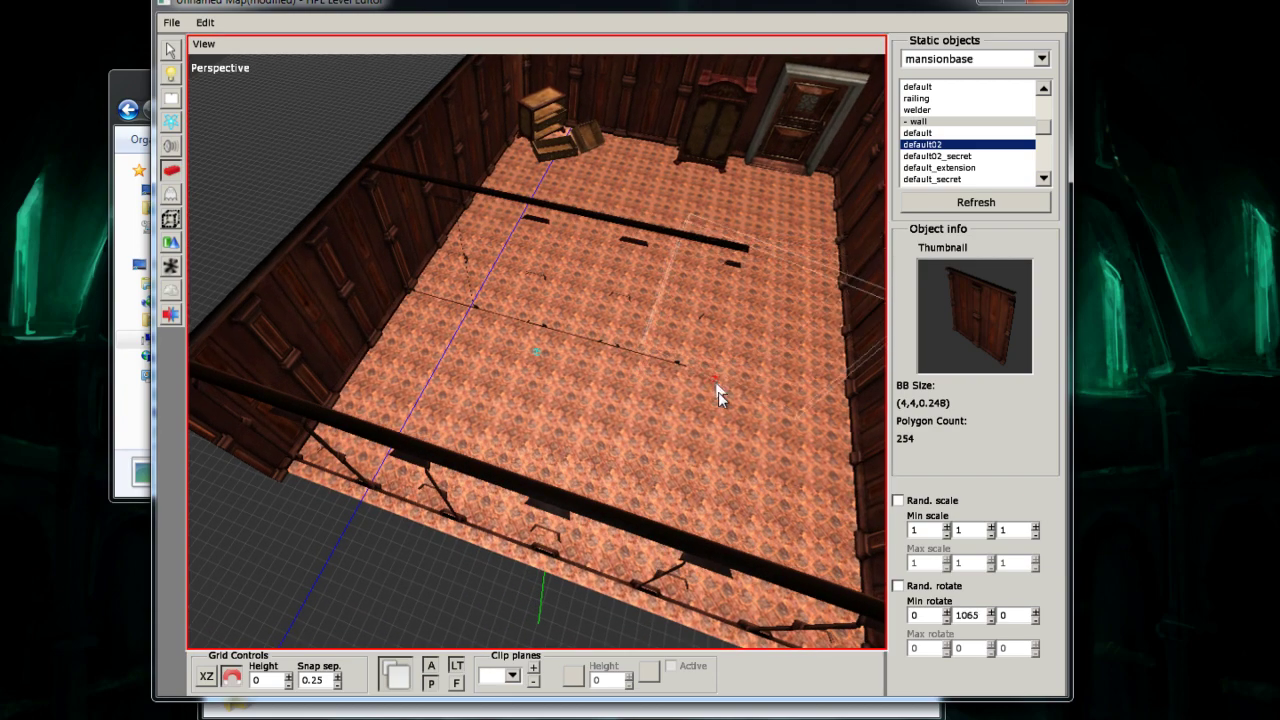
pyautogui.click(674, 431)
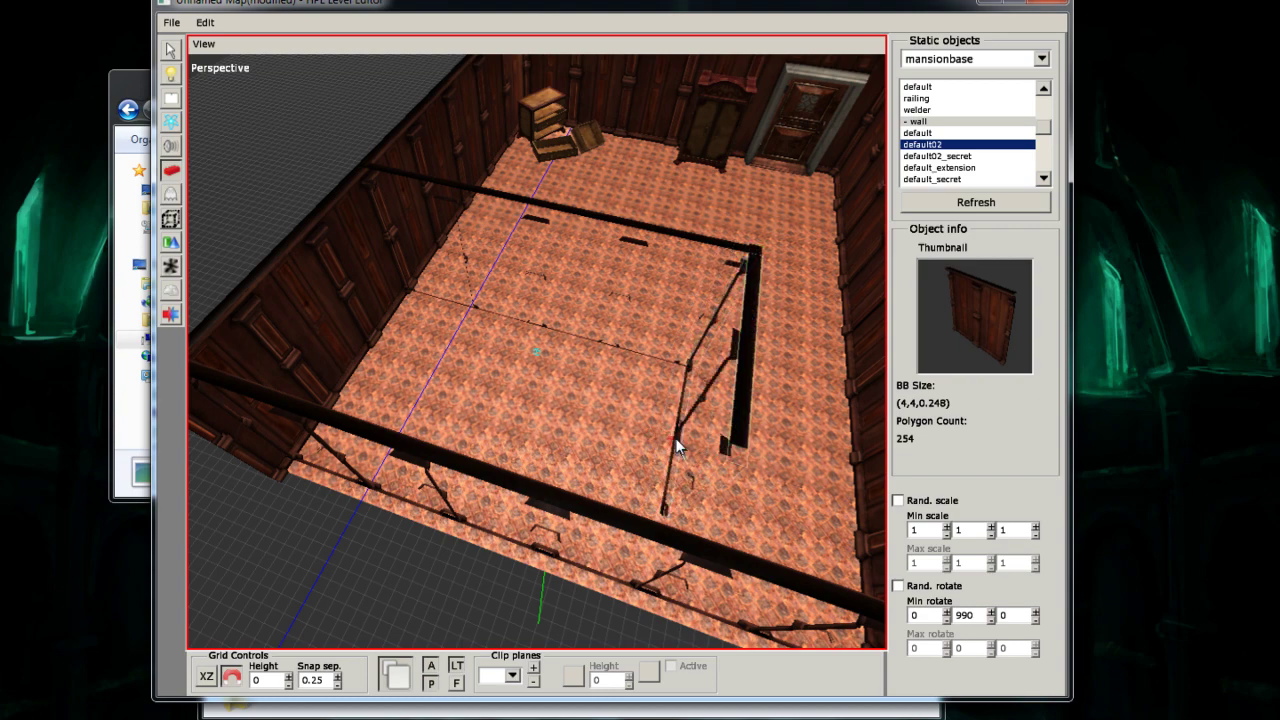
pyautogui.keyDown('alt'); pyautogui.moveTo(680, 443); pyautogui.dragTo(686, 491); pyautogui.keyUp('alt')
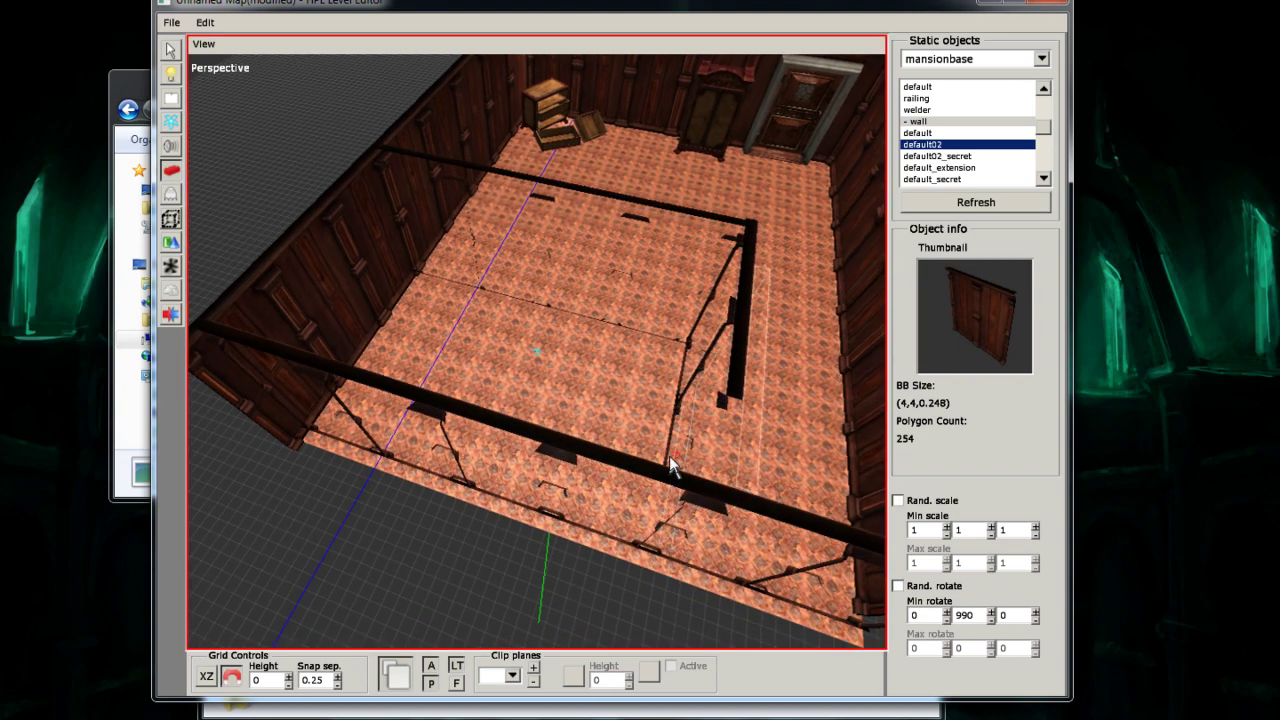
pyautogui.hotkey('ctrl', 'z')
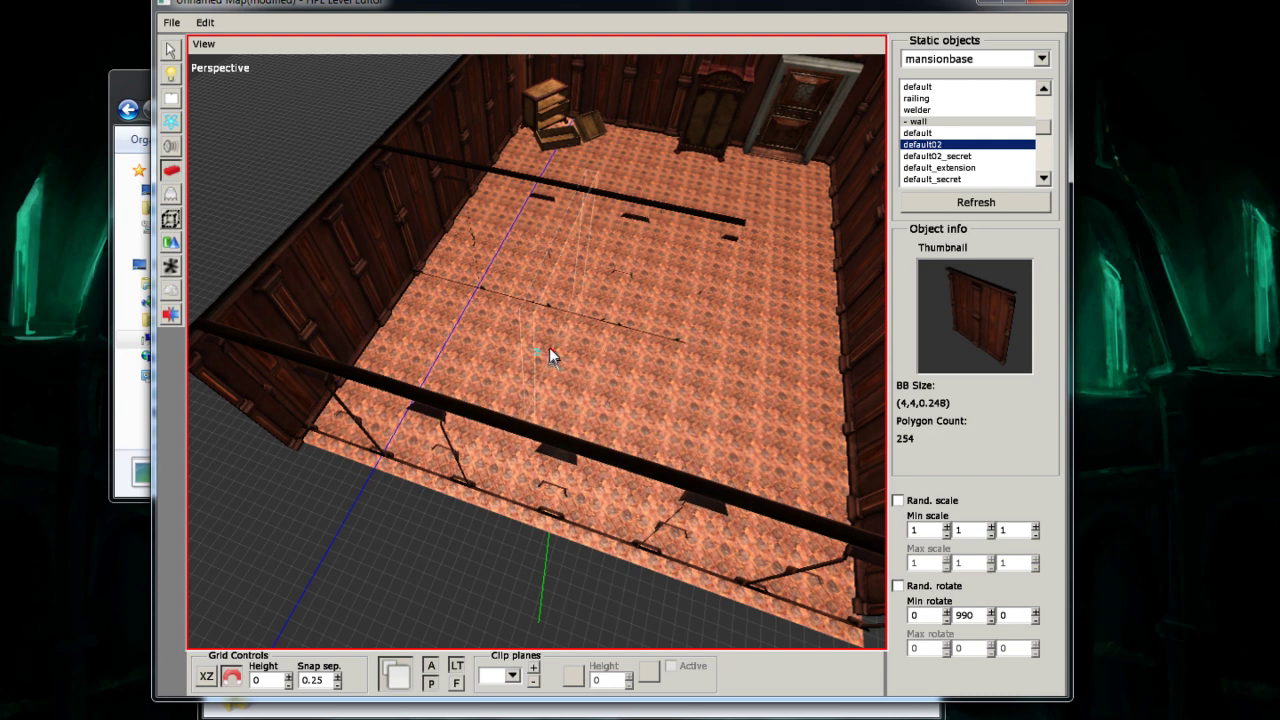
pyautogui.click(671, 403)
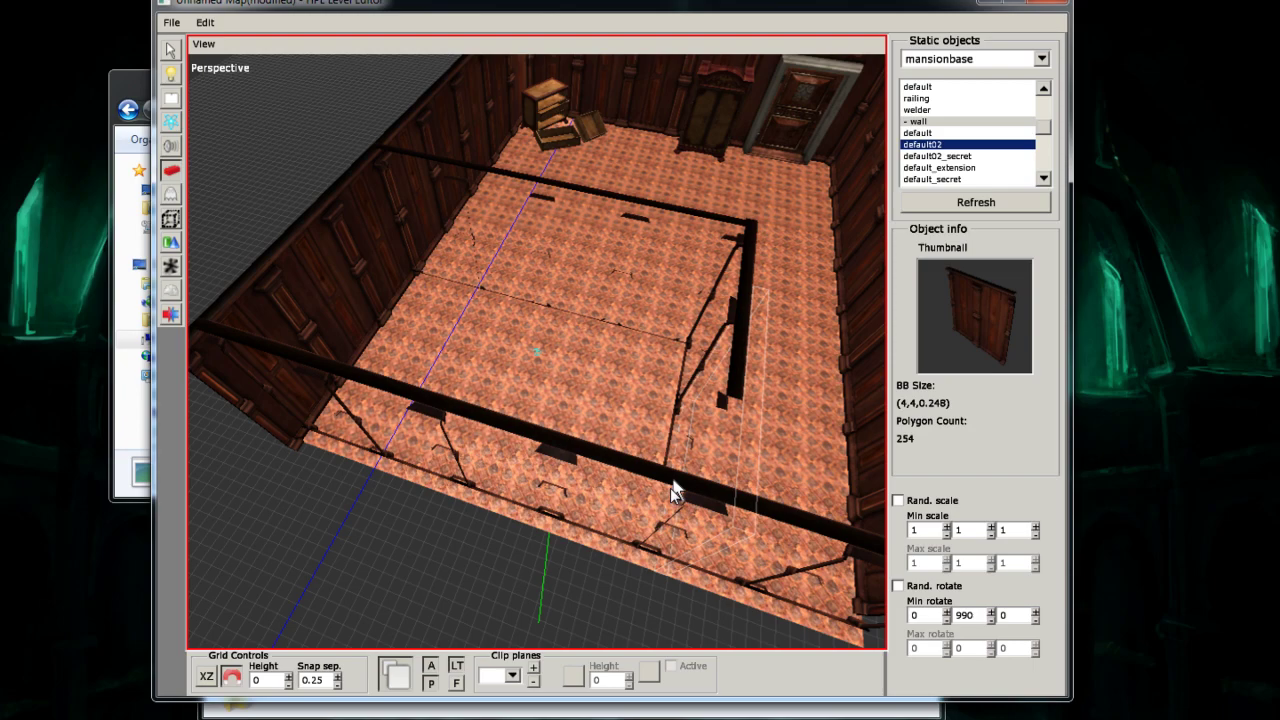
pyautogui.click(638, 582)
# - Undo the perpendicular walls and try again to fit a default02 segment rotated 990 at the dividing wall's free end
pyautogui.keyDown('alt'); pyautogui.moveTo(581, 451); pyautogui.dragTo(325, 385, button='middle'); pyautogui.keyUp('alt')
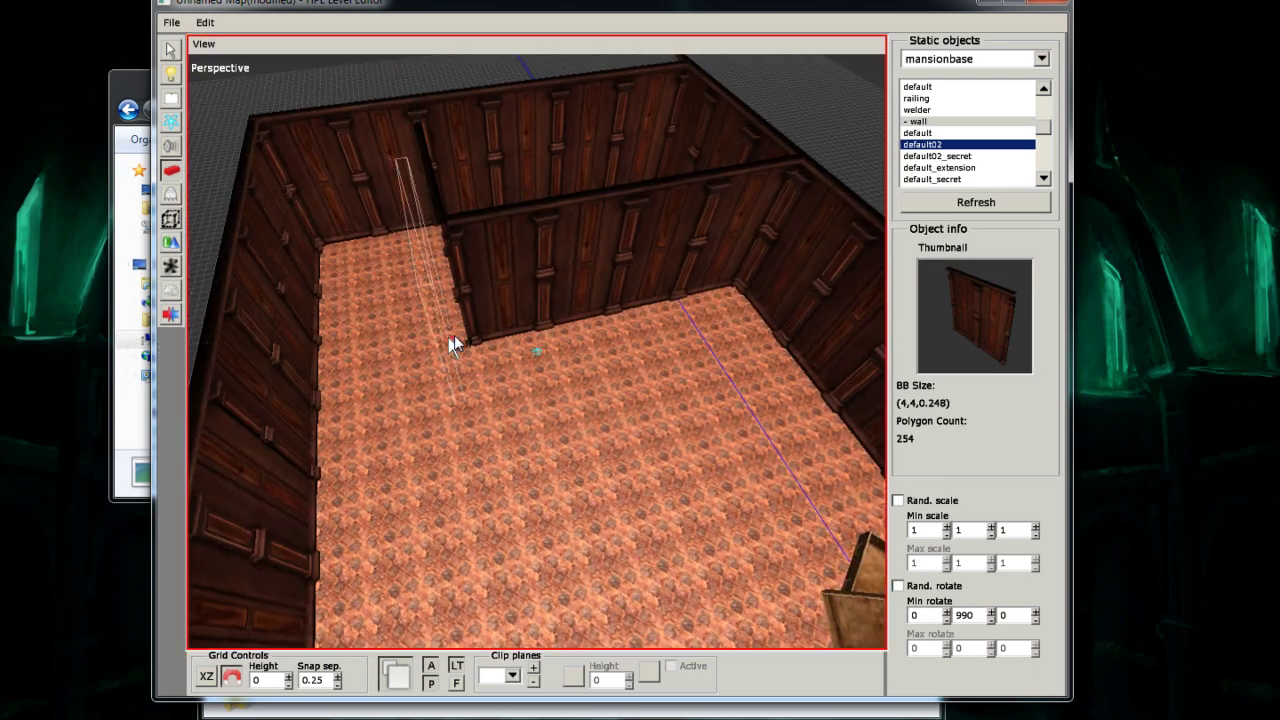
pyautogui.moveTo(453, 335); pyautogui.dragTo(515, 460, button='middle')
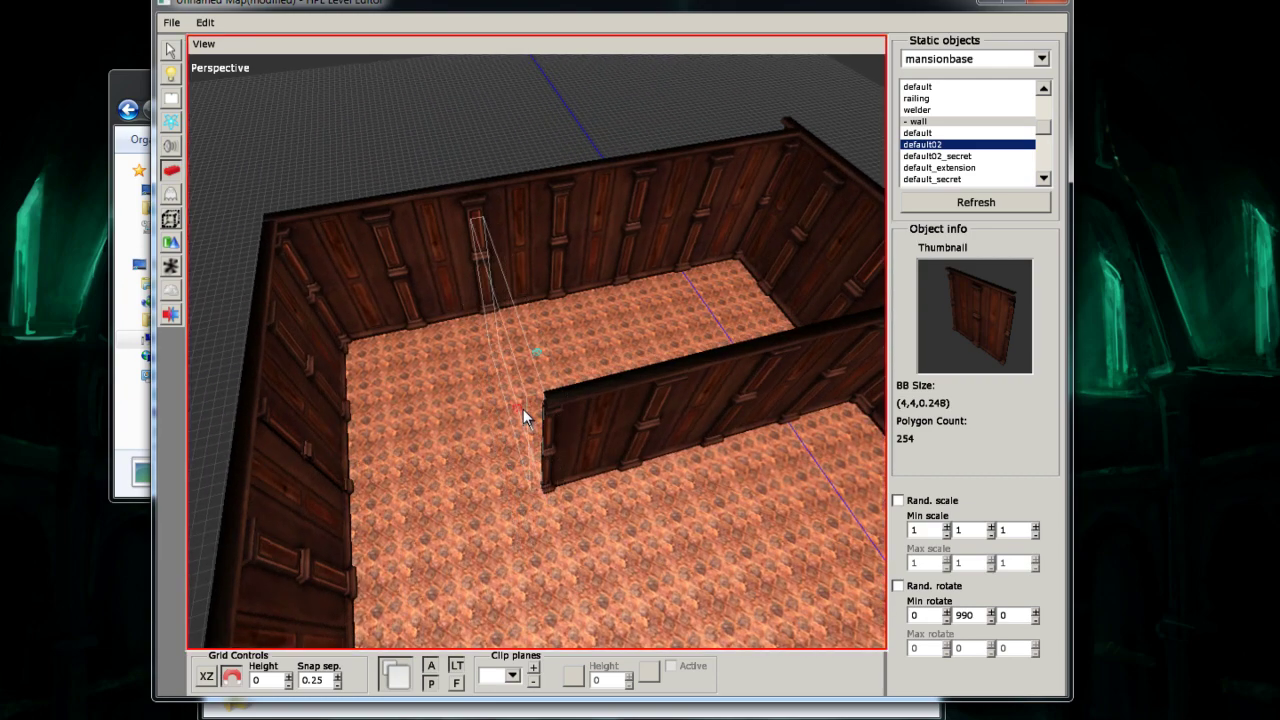
pyautogui.click(525, 410)
pyautogui.moveTo(521, 353); pyautogui.dragTo(552, 443, button='middle')
pyautogui.hotkey('ctrl', 'z')
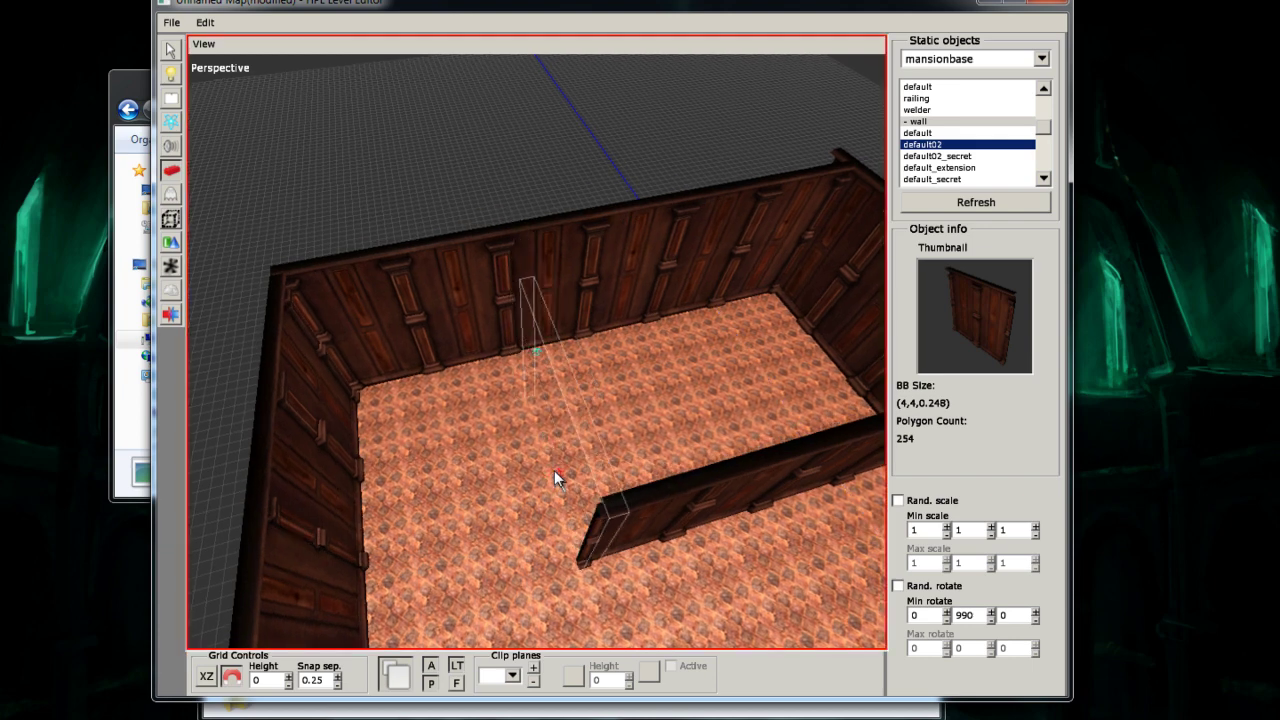
pyautogui.click(553, 470)
pyautogui.hotkey('ctrl', 'z')
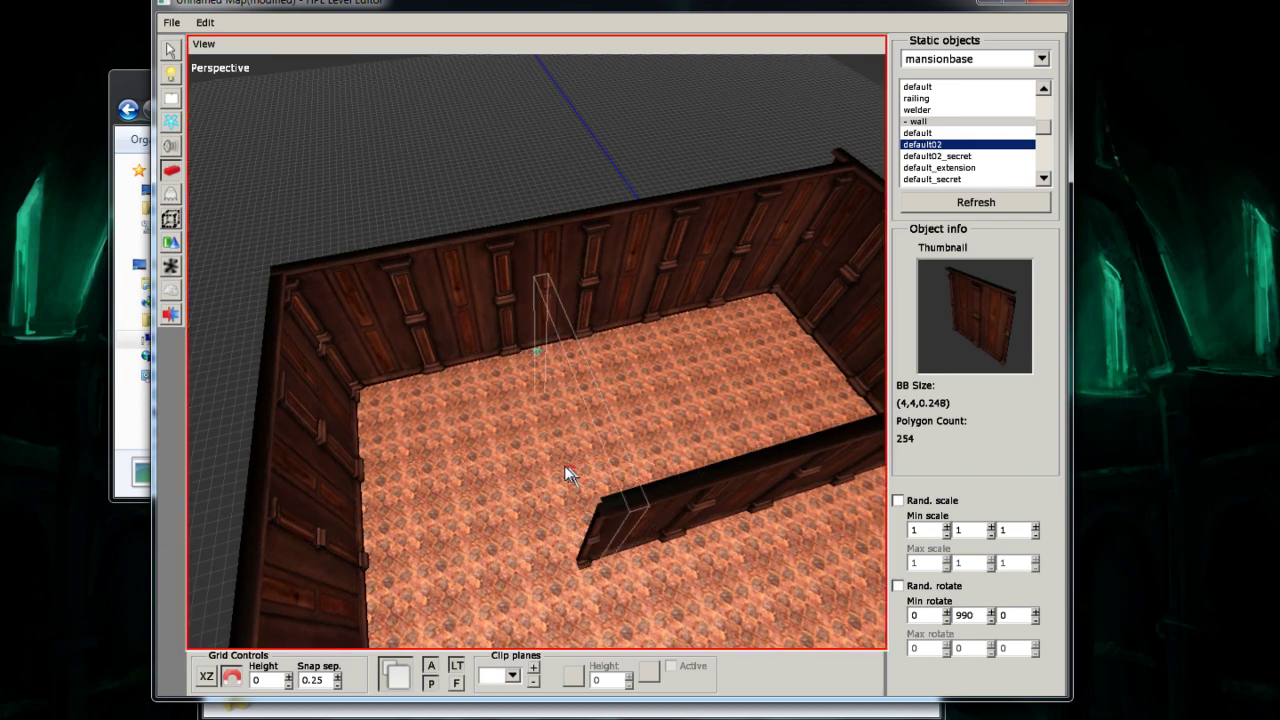
pyautogui.click(562, 467)
pyautogui.moveTo(562, 432); pyautogui.dragTo(507, 380, button='middle')
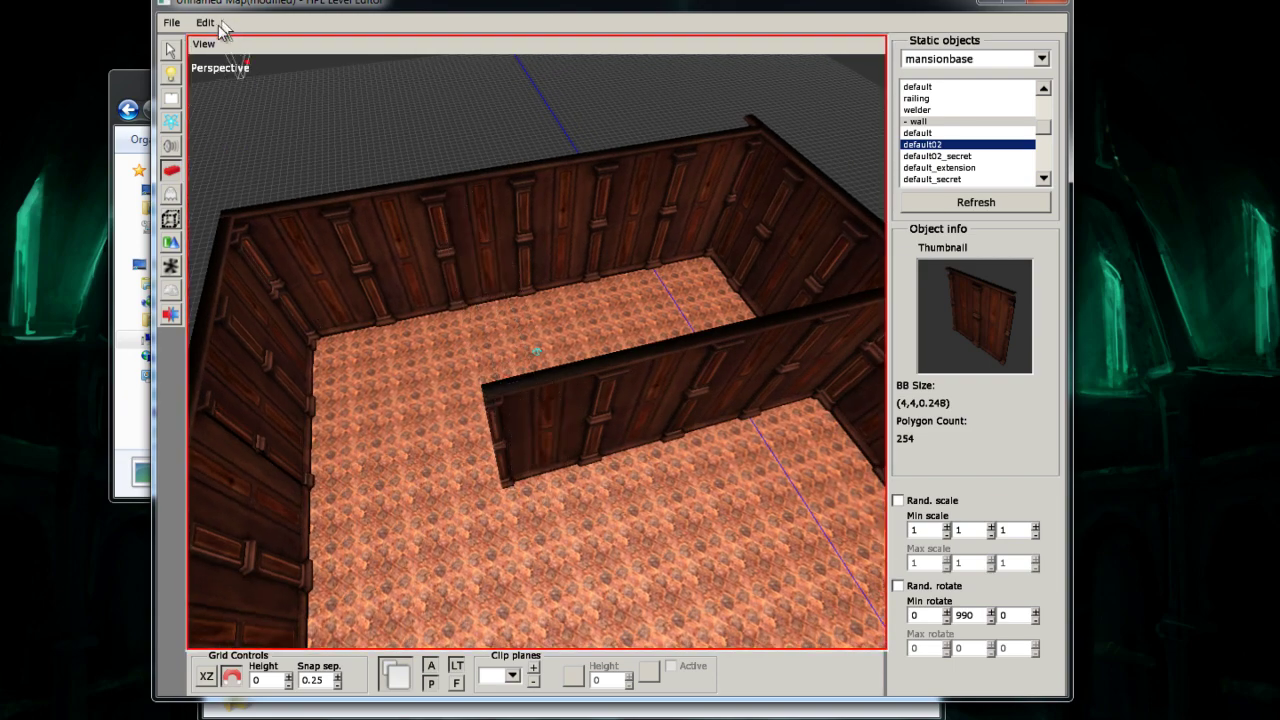
# - Delete the default02 segment at the free end of the dividing wall
pyautogui.click(171, 52)
pyautogui.click(595, 428)
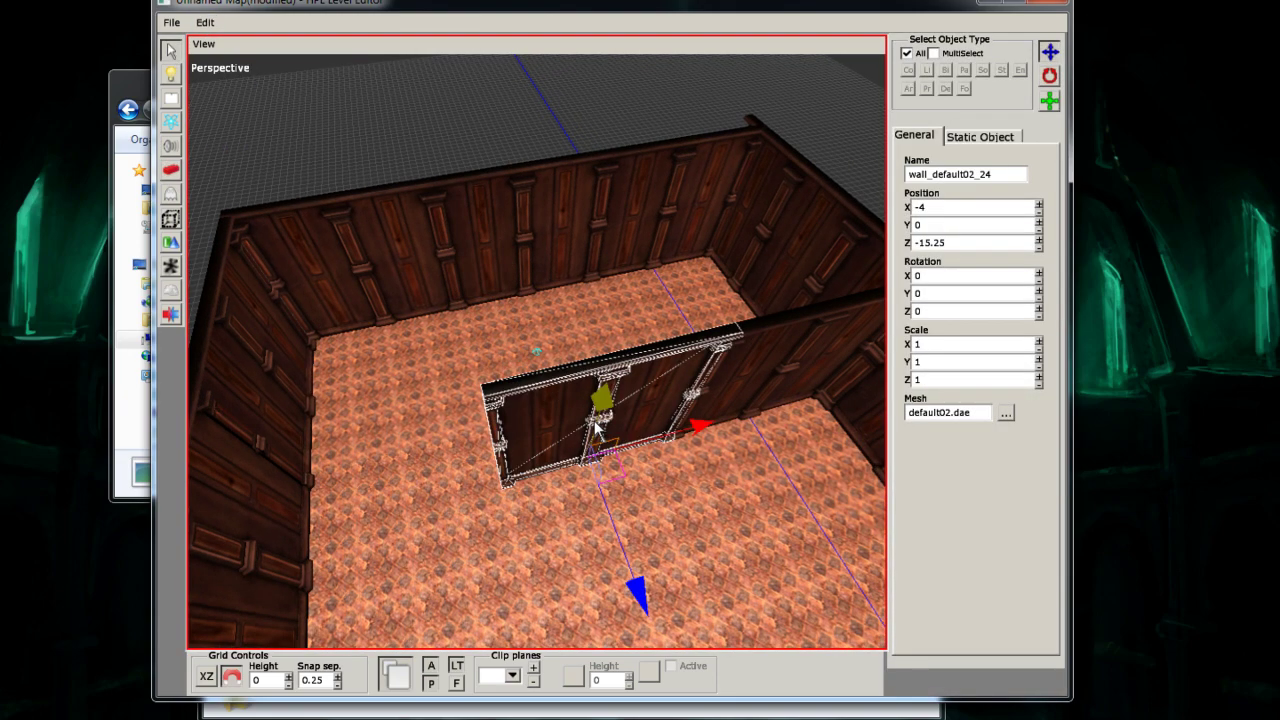
pyautogui.press('Delete')
# - Place a door_way02 piece with a Y rotation of 1080 in the gap at the dividing wall's free end
pyautogui.click(169, 174)
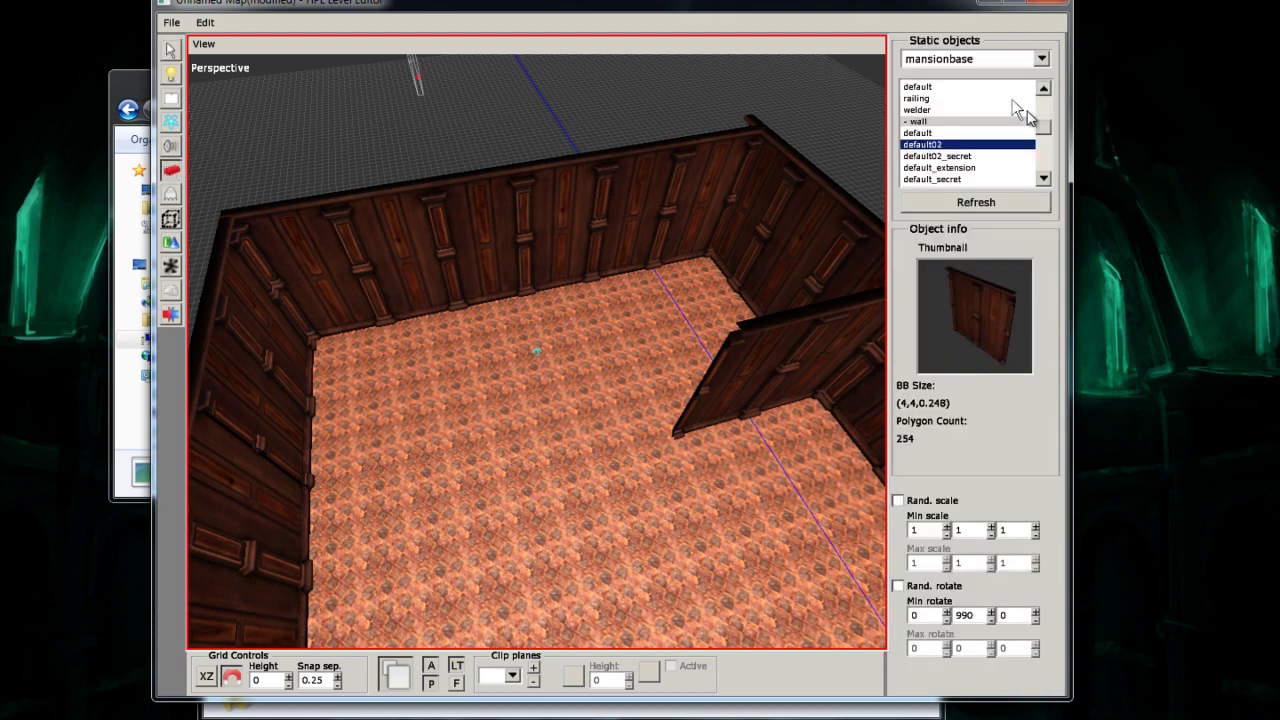
pyautogui.scroll(-2, 972, 180)
pyautogui.click(945, 155)
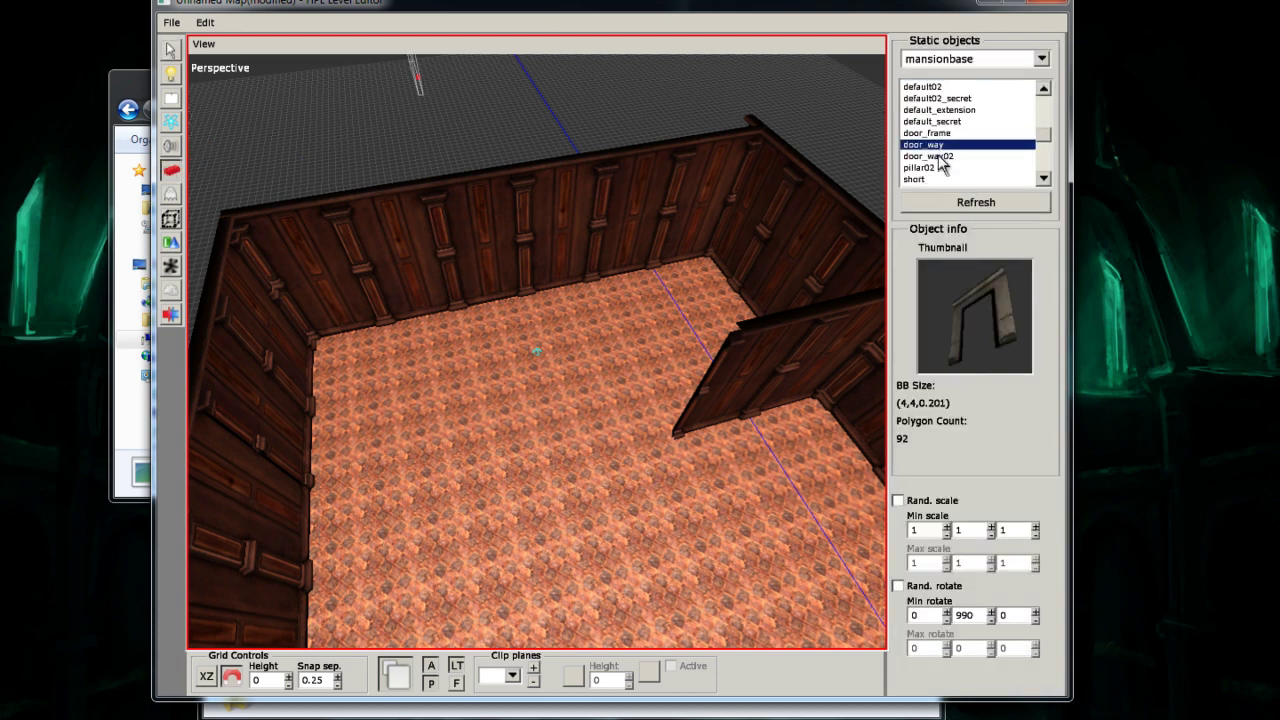
pyautogui.keyDown('shift'); pyautogui.scroll(1, 588, 437); pyautogui.keyUp('shift')
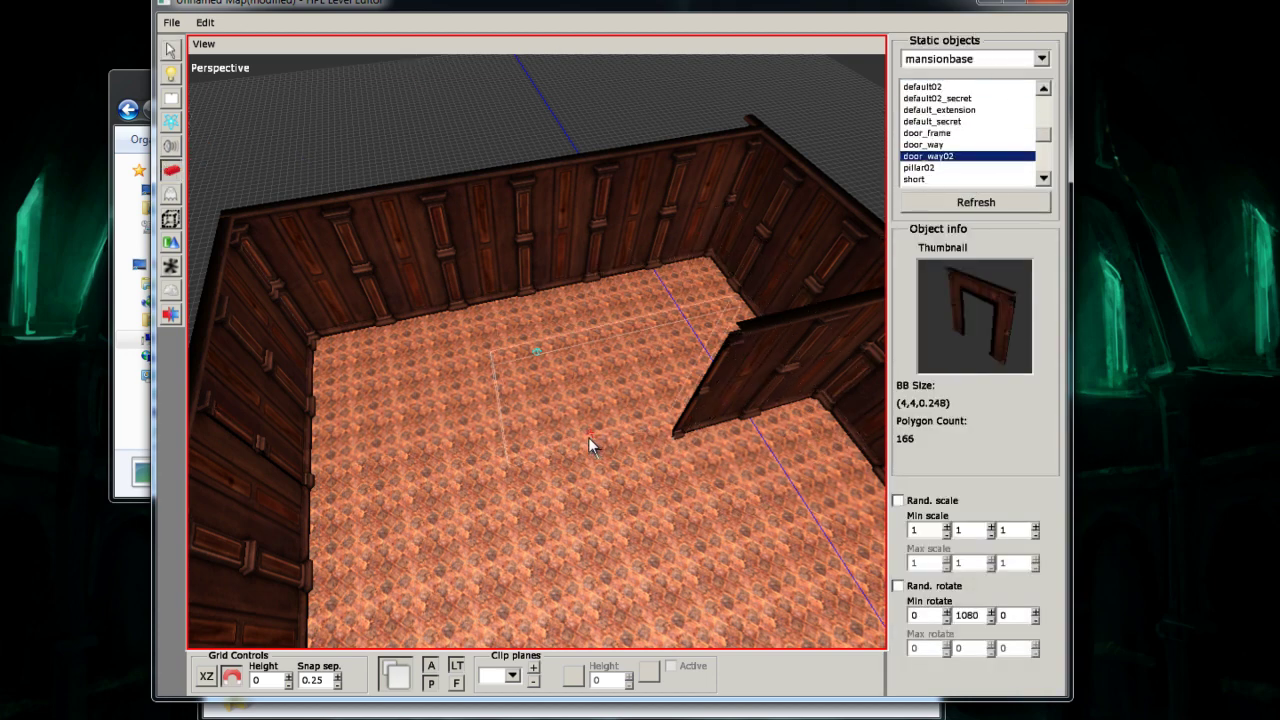
pyautogui.click(591, 455)
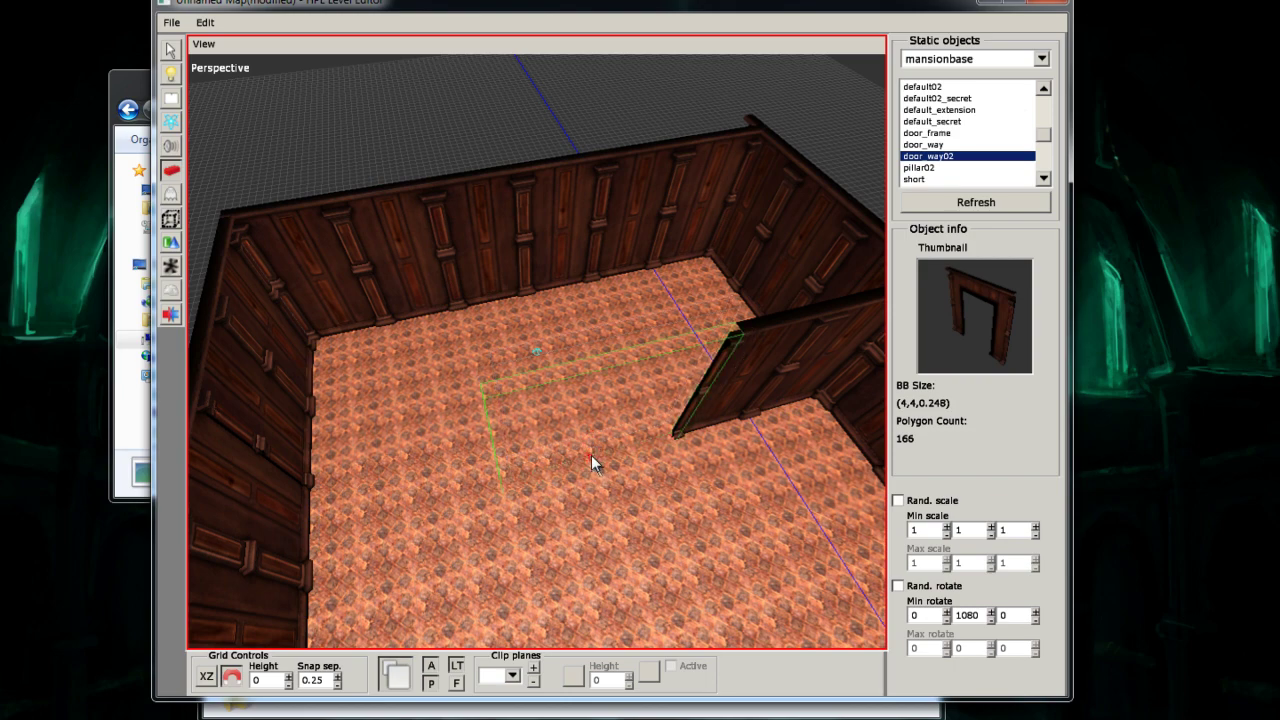
# - Place a second door_way02 piece with a Y rotation of 1260 back to back against the first doorway
pyautogui.moveTo(555, 432)
pyautogui.keyDown('alt'); pyautogui.mouseDown()
pyautogui.moveTo(546, 346)
pyautogui.moveTo(562, 441)
pyautogui.mouseUp(); pyautogui.keyUp('alt')
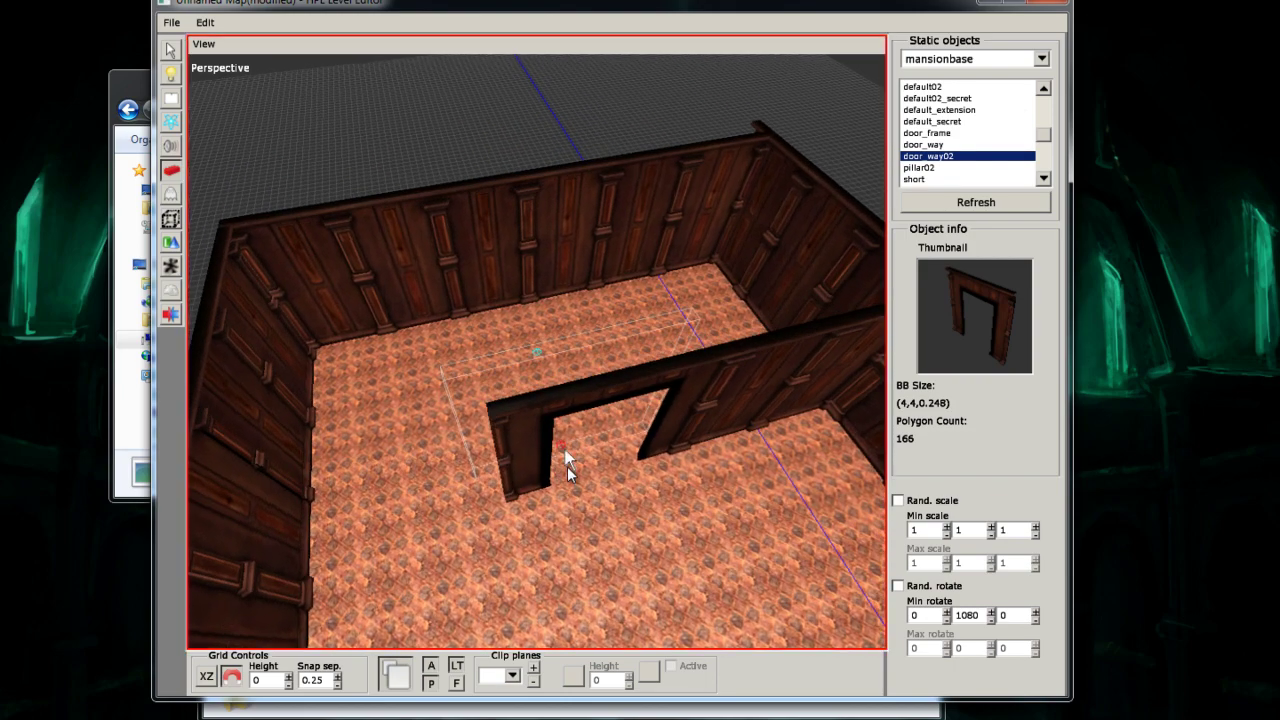
pyautogui.keyDown('shift'); pyautogui.scroll(11, 572, 448); pyautogui.keyUp('shift')
pyautogui.scroll(-1, 572, 446)
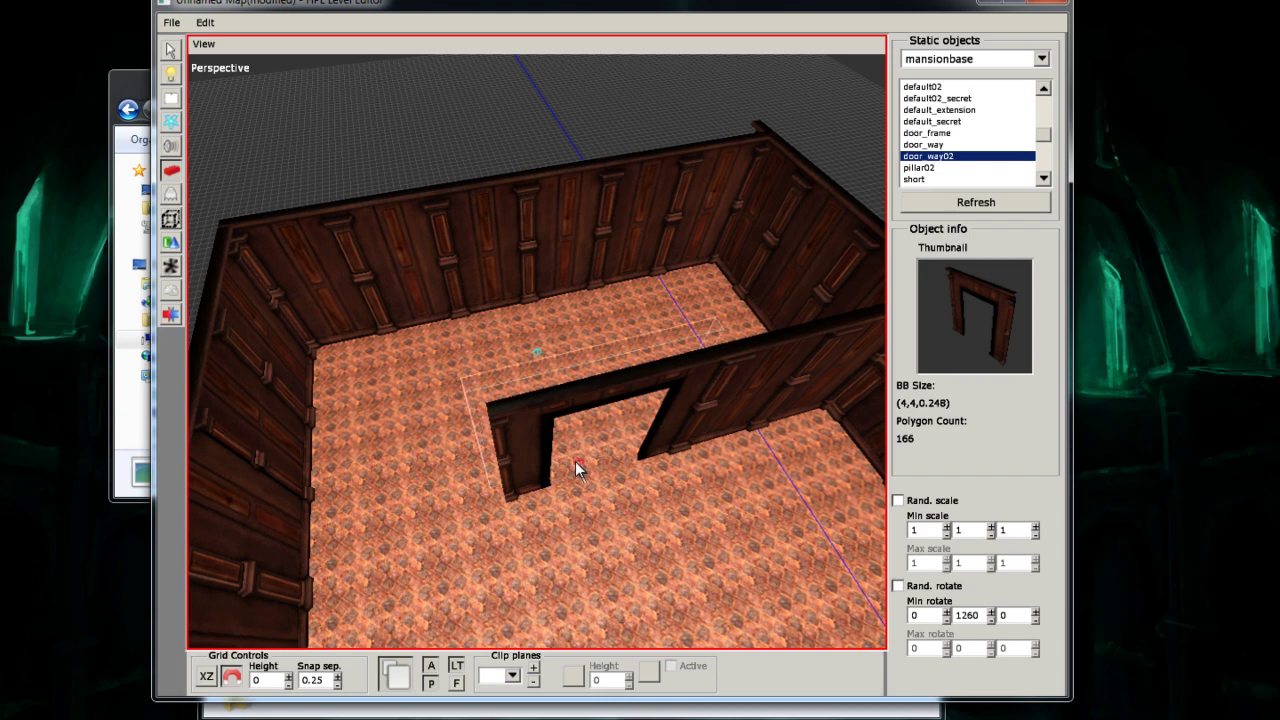
pyautogui.click(596, 464)
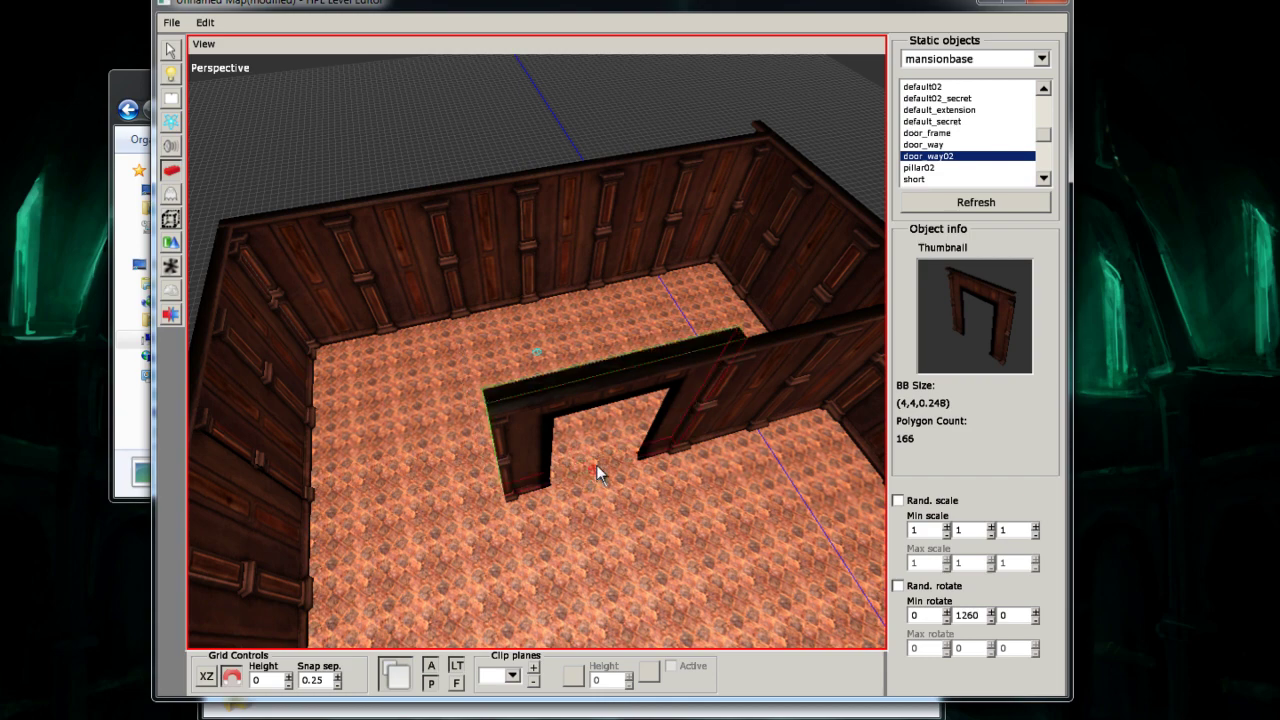
# - Back the remaining dividing wall segment with a default02 wall at a Y rotation of 1260, in line with the rear doorway
pyautogui.keyDown('alt'); pyautogui.moveTo(650, 413); pyautogui.dragTo(573, 510, button='middle'); pyautogui.keyUp('alt')
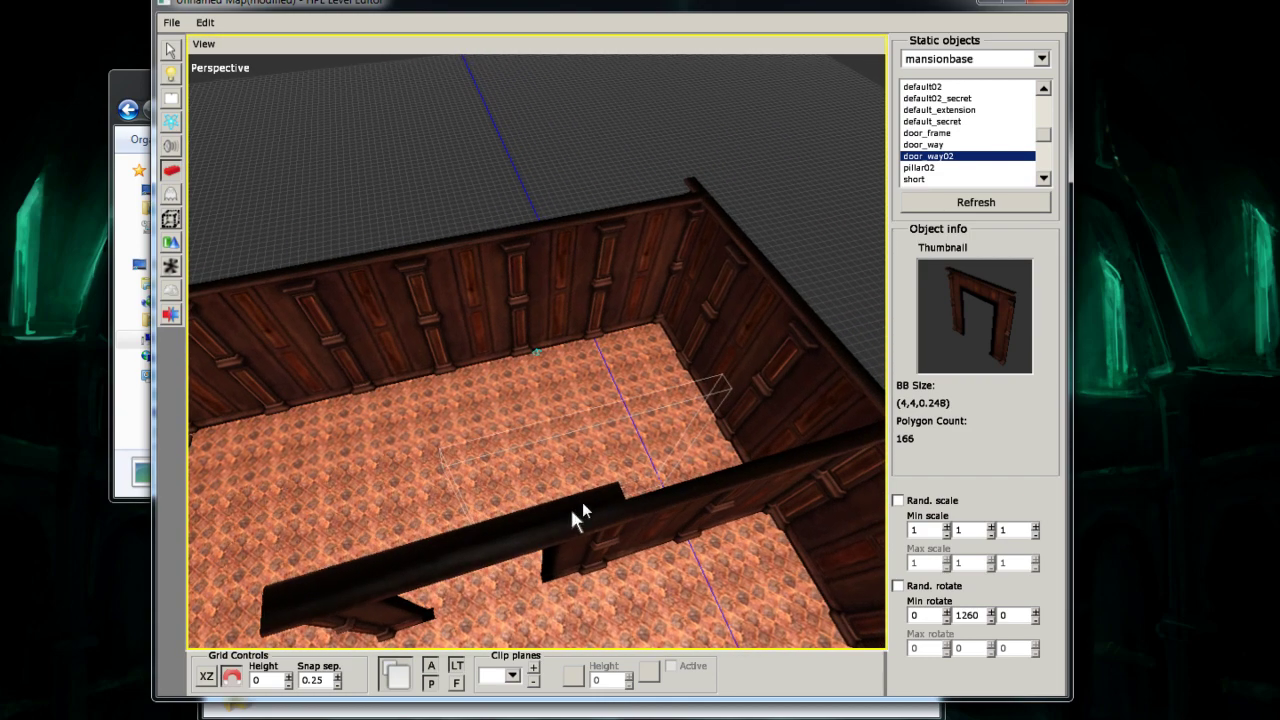
pyautogui.scroll(2, 938, 150)
pyautogui.click(944, 146)
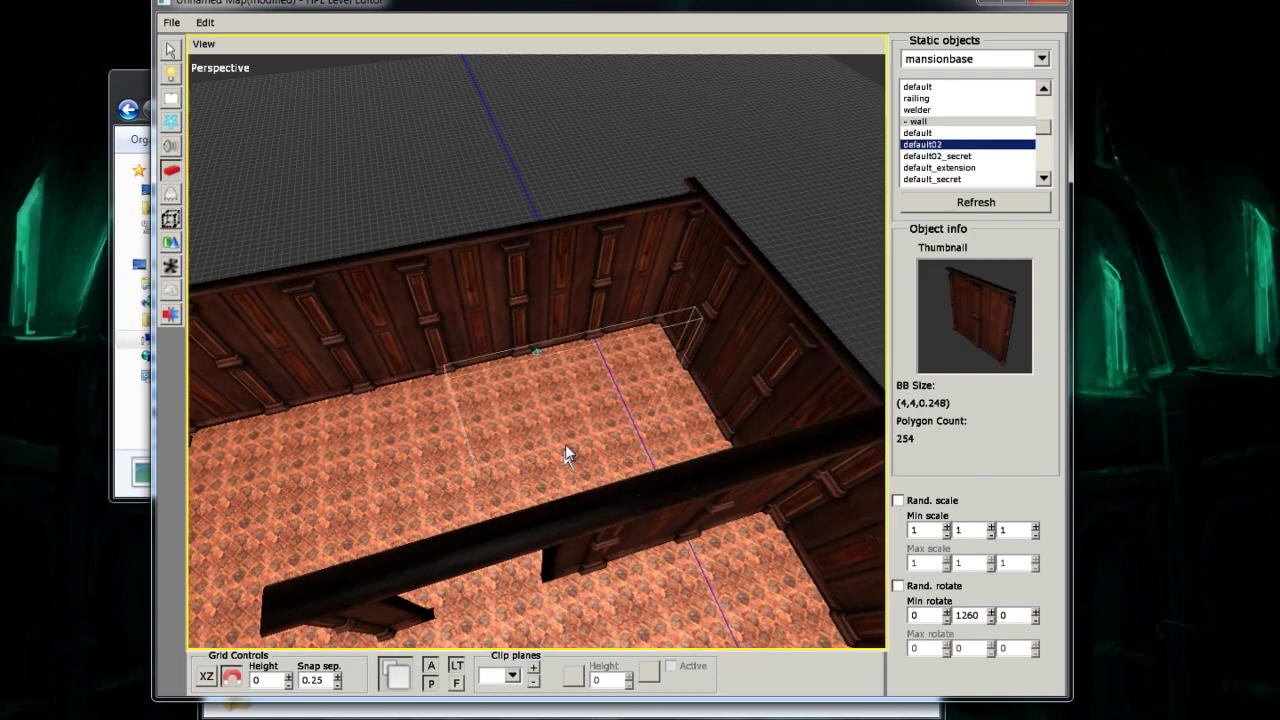
pyautogui.keyDown('alt'); pyautogui.moveTo(565, 444); pyautogui.dragTo(704, 415, button='middle'); pyautogui.keyUp('alt')
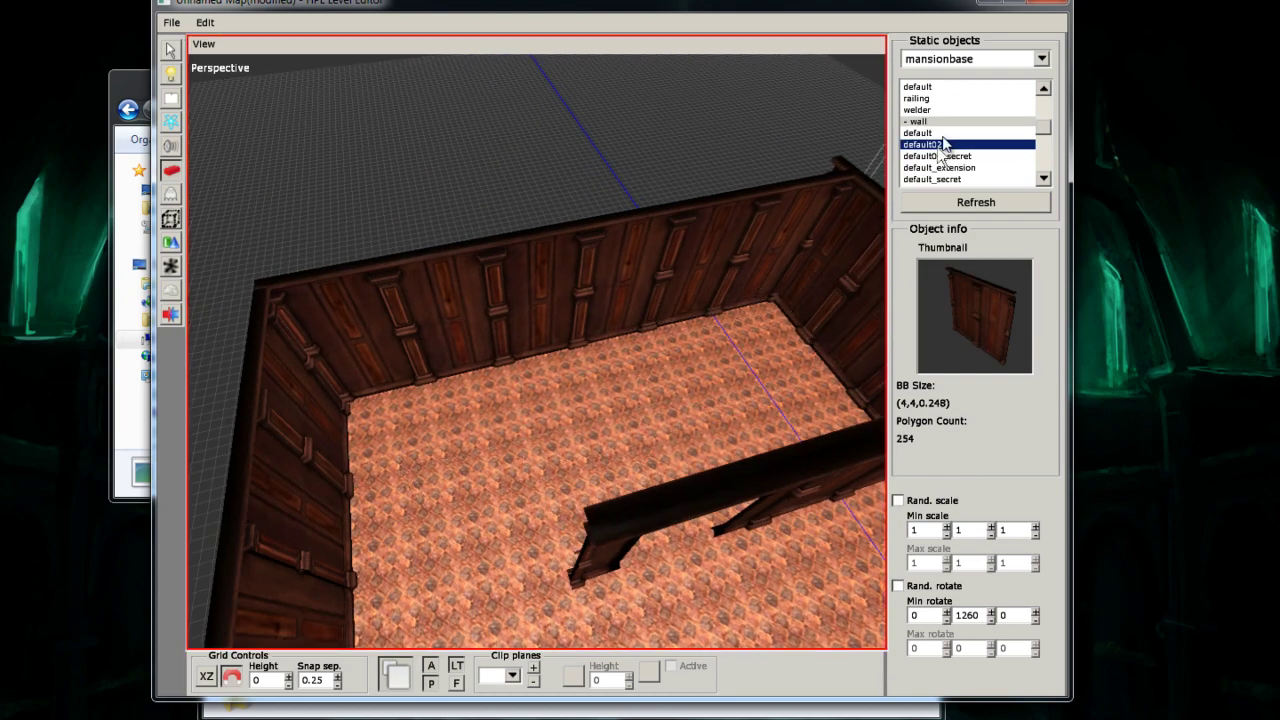
# - Look through the mansionbase ceiling and wall pieces, including concave_short, corner_concave_short, short, short02 and pillar02
pyautogui.scroll(2, 933, 142)
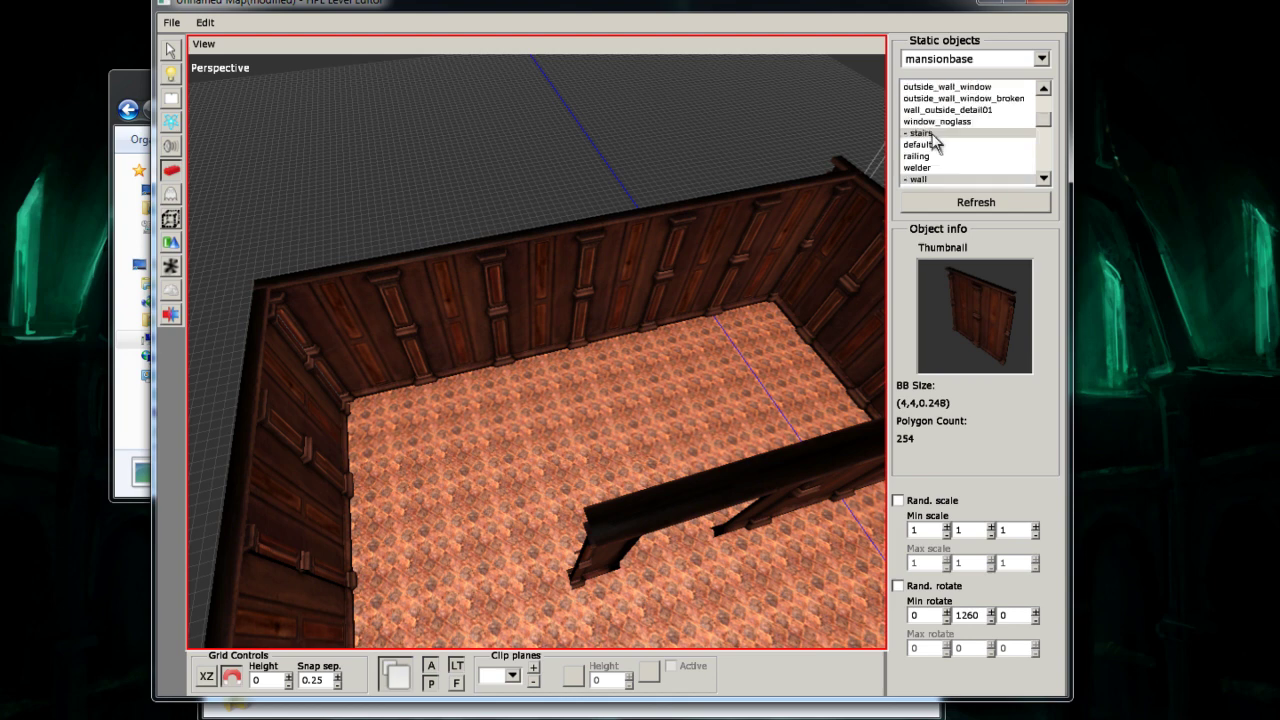
pyautogui.scroll(3, 951, 150)
pyautogui.click(946, 110)
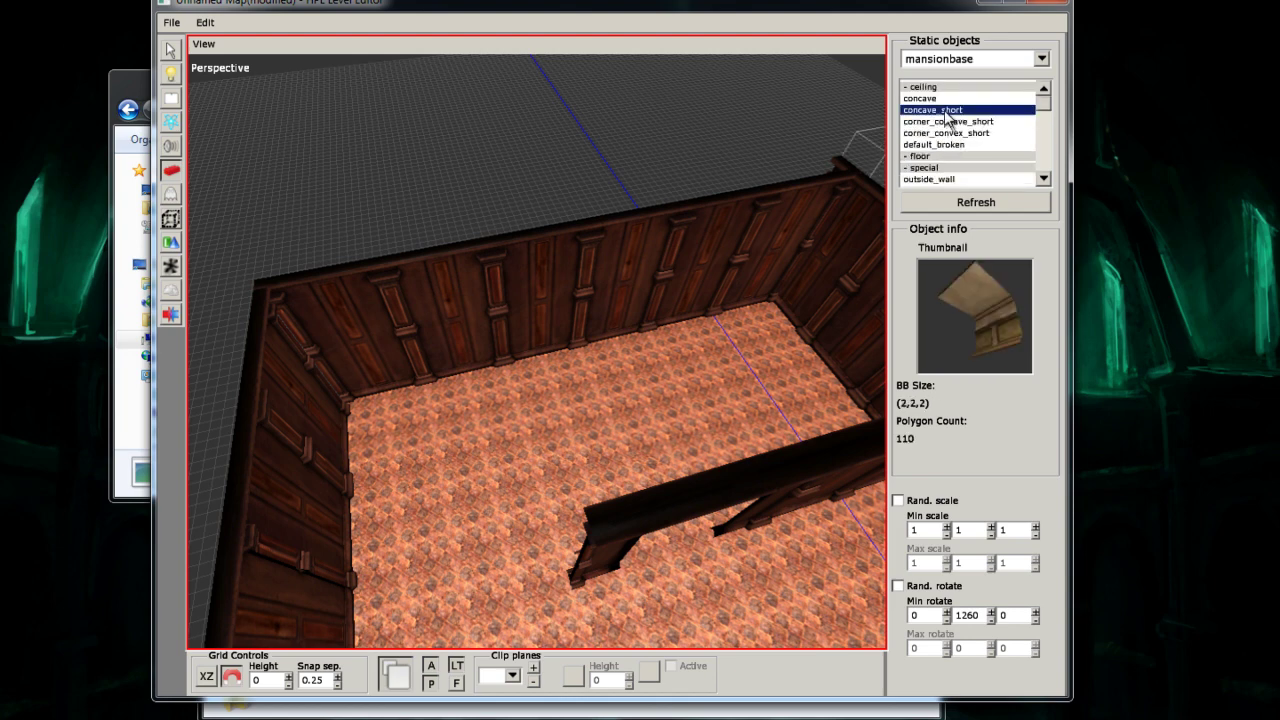
pyautogui.click(947, 122)
pyautogui.scroll(-5, 941, 125)
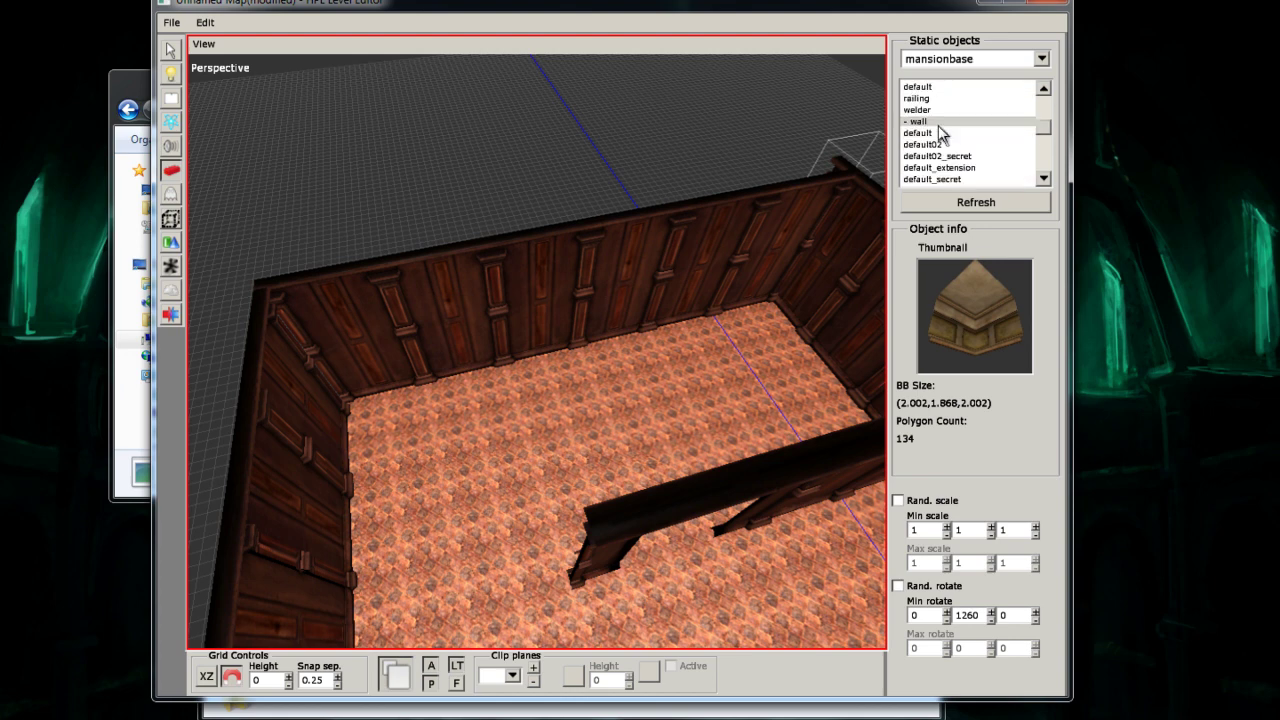
pyautogui.scroll(-4, 950, 146)
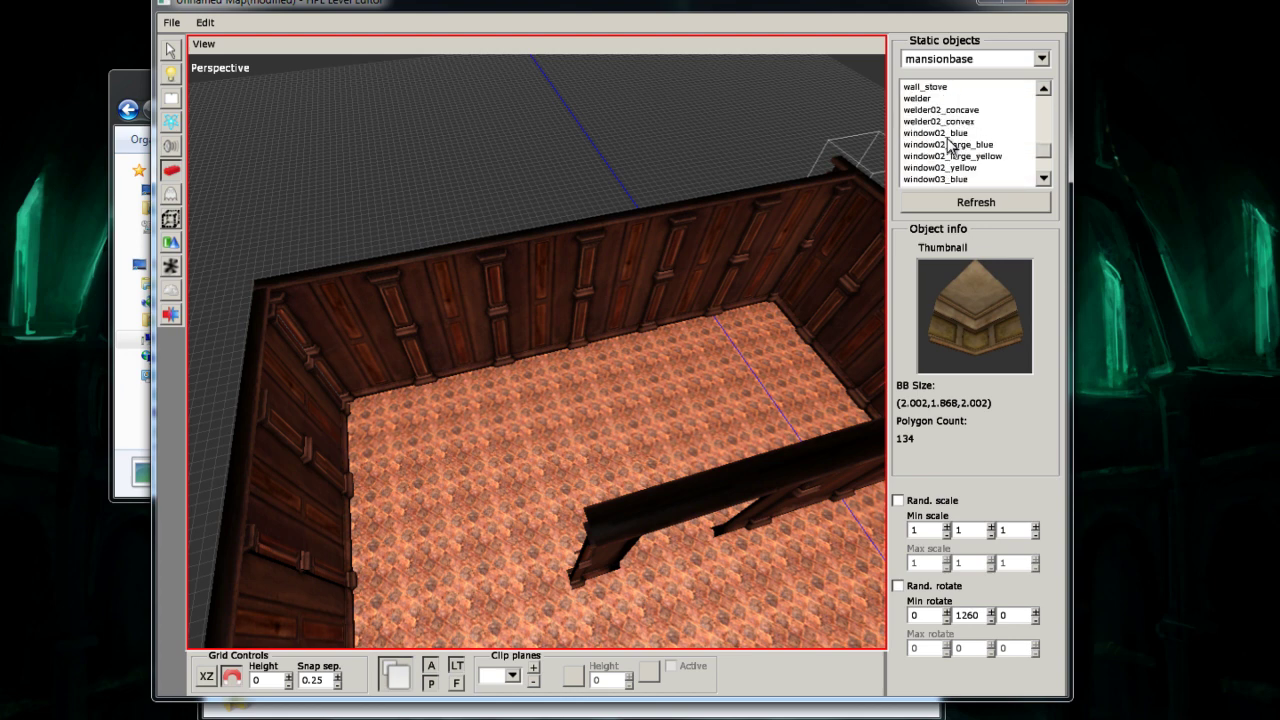
pyautogui.scroll(4, 950, 147)
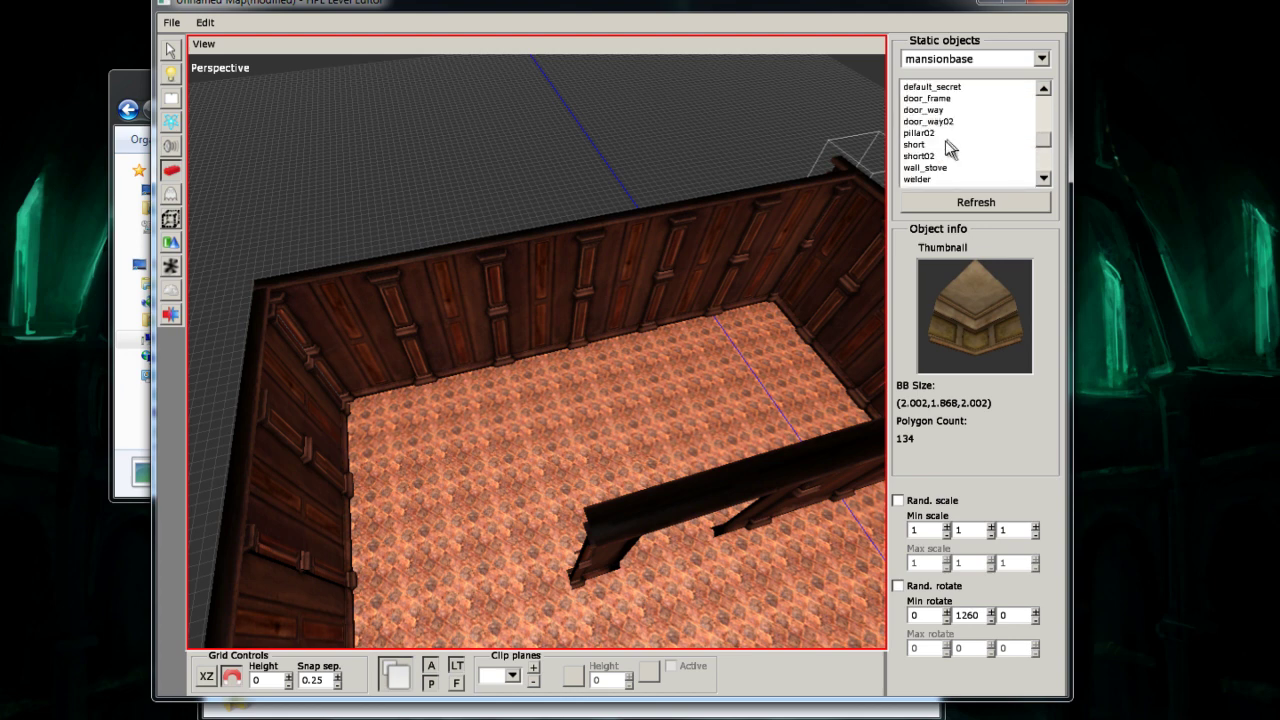
pyautogui.click(933, 146)
pyautogui.click(933, 155)
pyautogui.scroll(1, 934, 155)
pyautogui.scroll(-1, 934, 162)
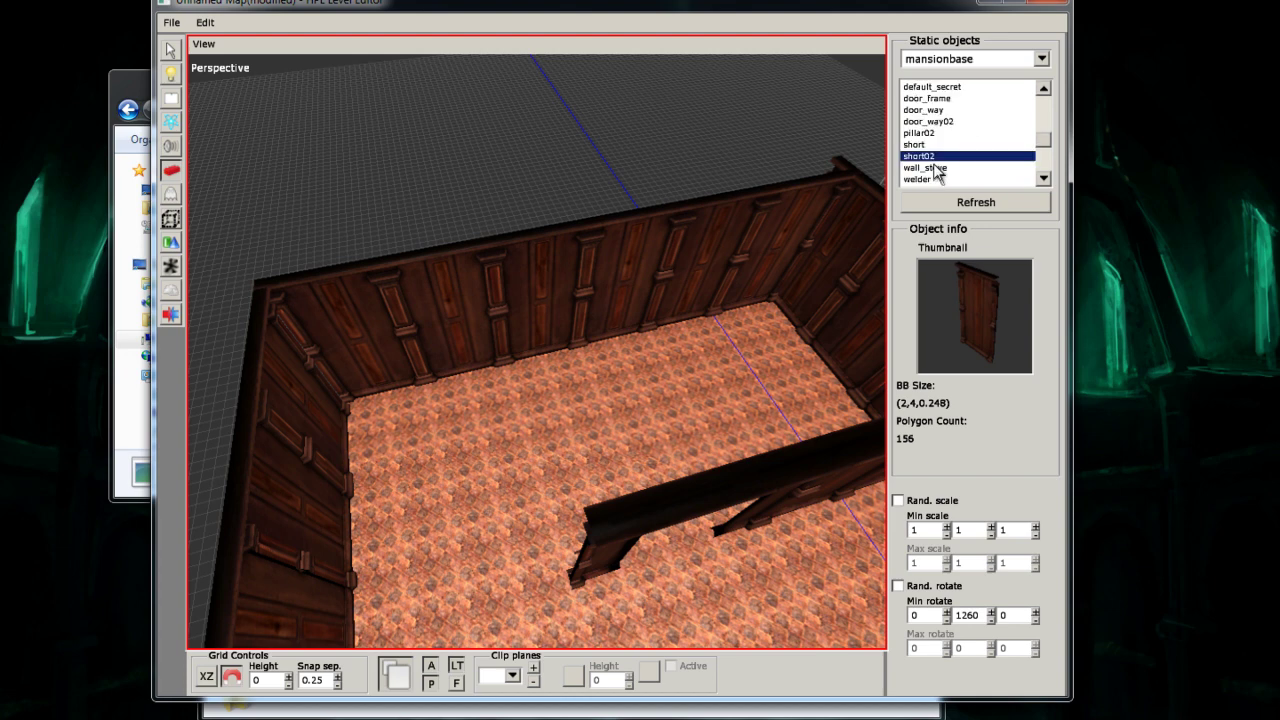
pyautogui.click(929, 145)
pyautogui.click(929, 135)
pyautogui.scroll(-1, 930, 139)
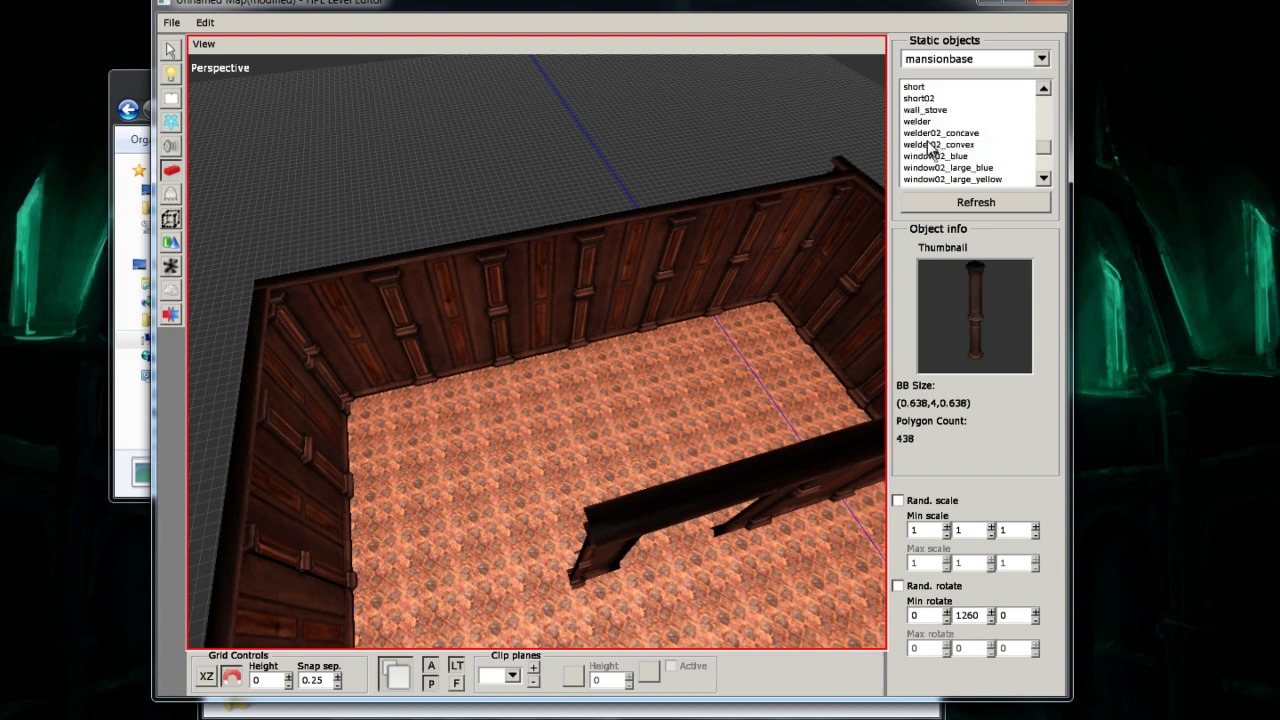
# - Compare the welder02 and window wall pieces, including window02_blue, window02_large_blue, window03_blue and window03_yellow
pyautogui.click(933, 135)
pyautogui.click(936, 145)
pyautogui.click(936, 157)
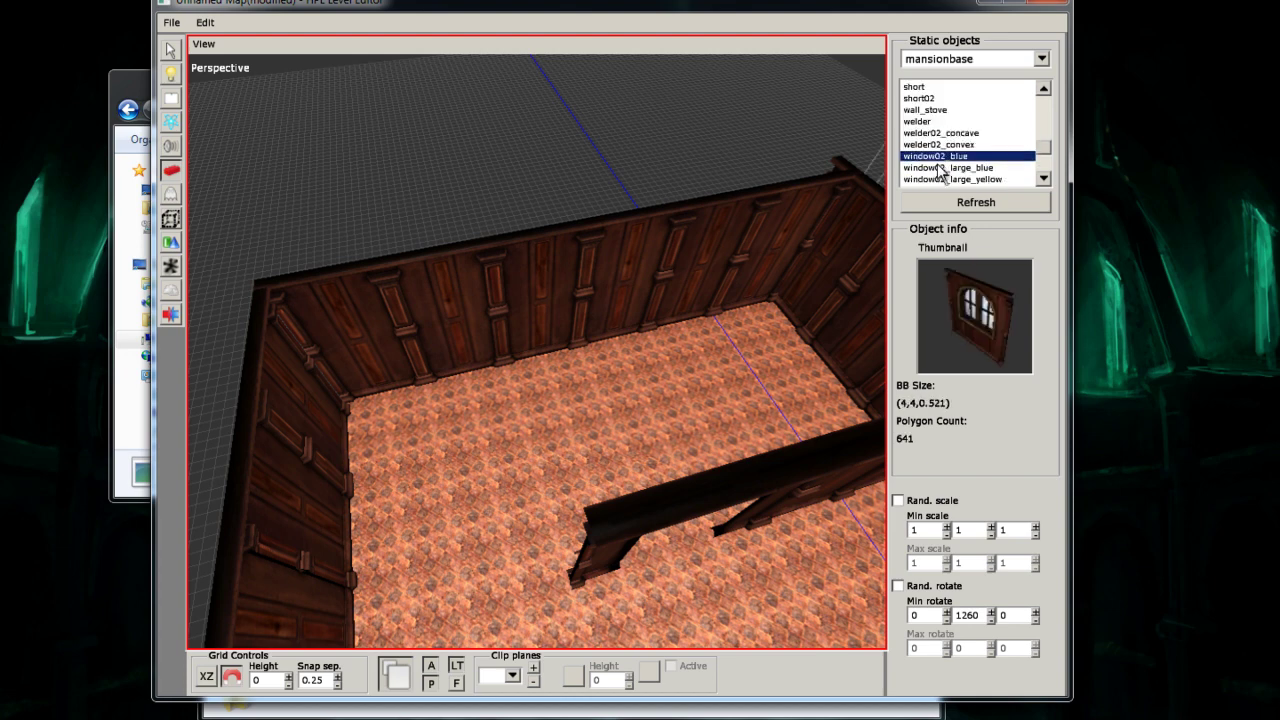
pyautogui.click(938, 168)
pyautogui.scroll(-2, 939, 171)
pyautogui.click(946, 157)
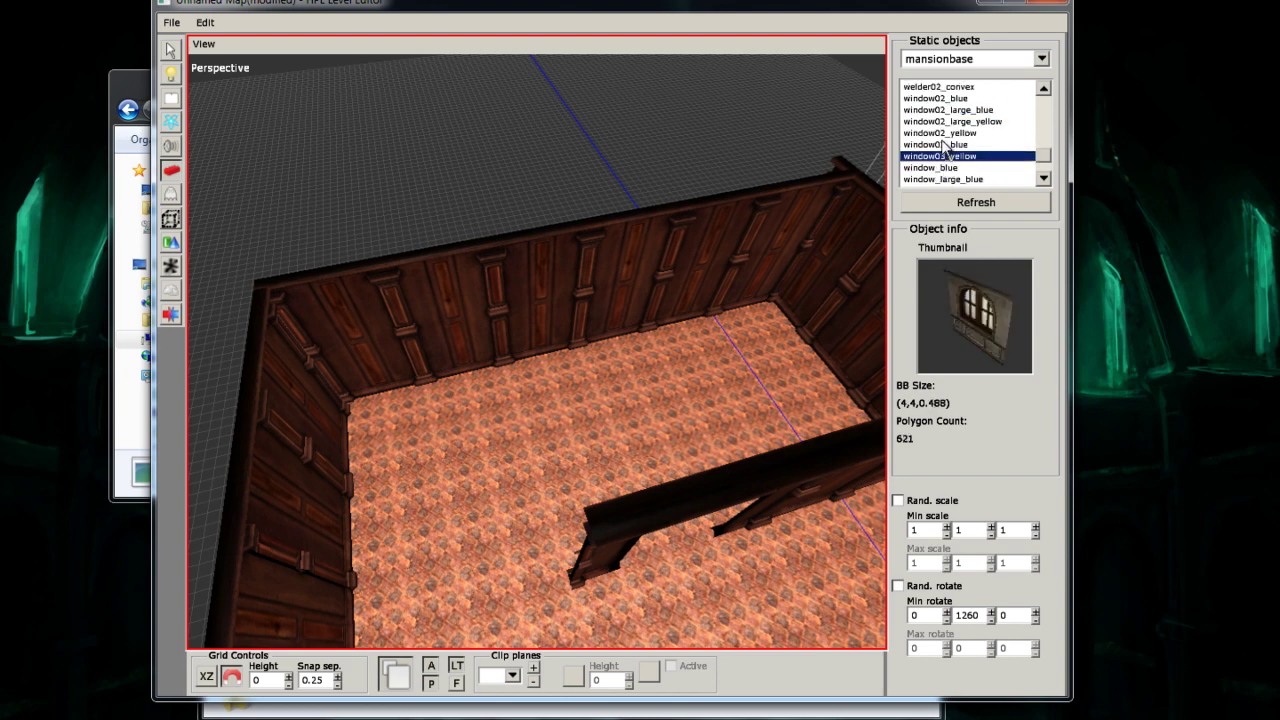
pyautogui.click(944, 145)
# - Try to fit a window02_large_yellow piece over the existing outer wall segment, at Y rotations of 1260 and 1440
pyautogui.click(942, 122)
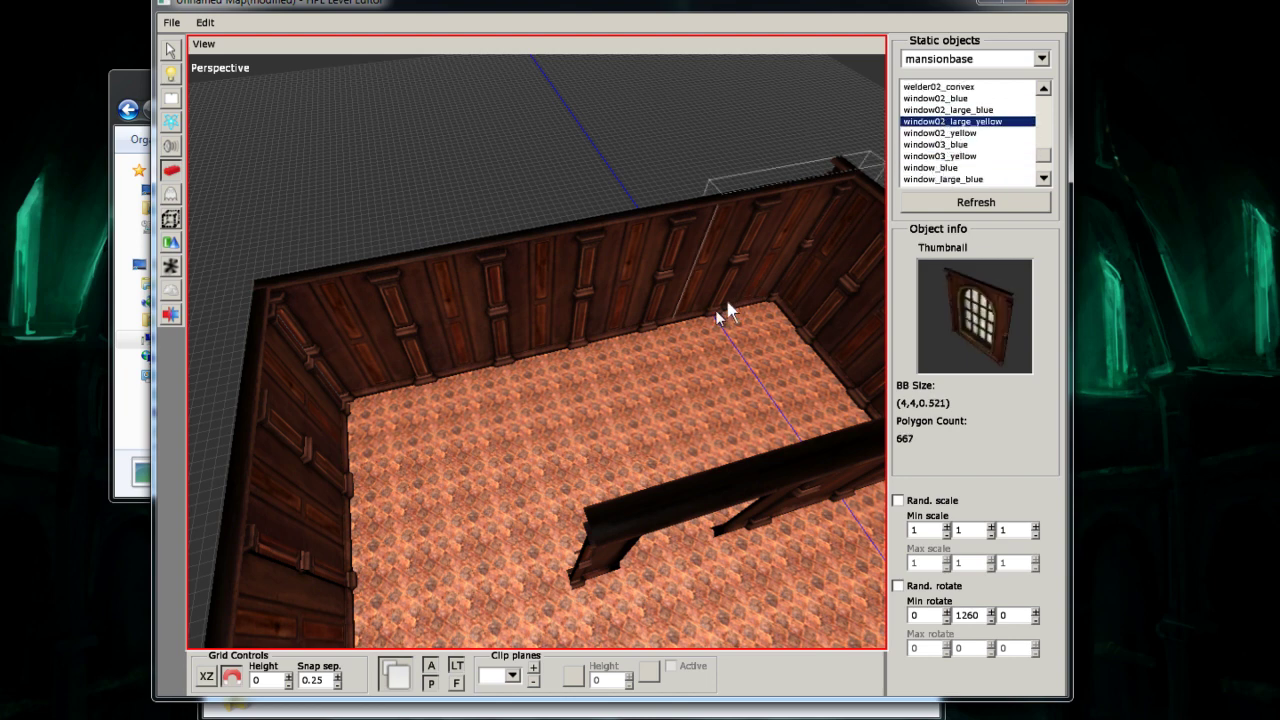
pyautogui.click(645, 323)
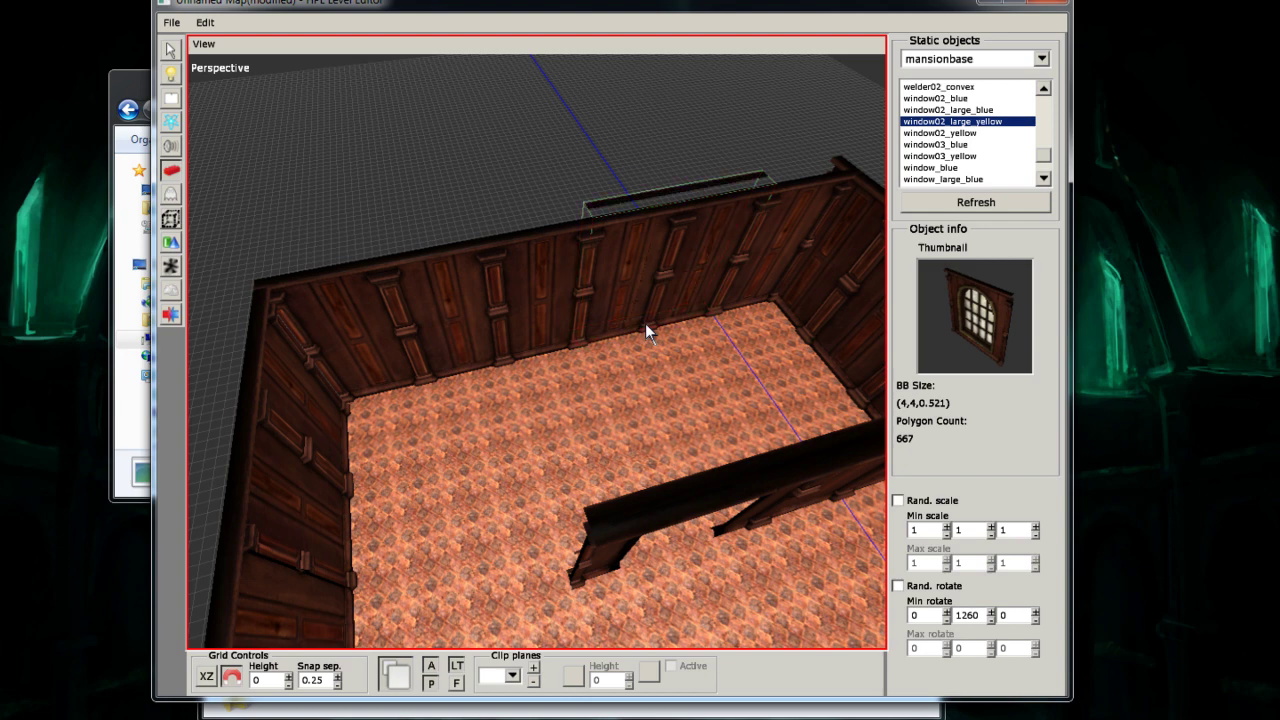
pyautogui.hotkey('ctrl', 'z')
pyautogui.click(653, 331)
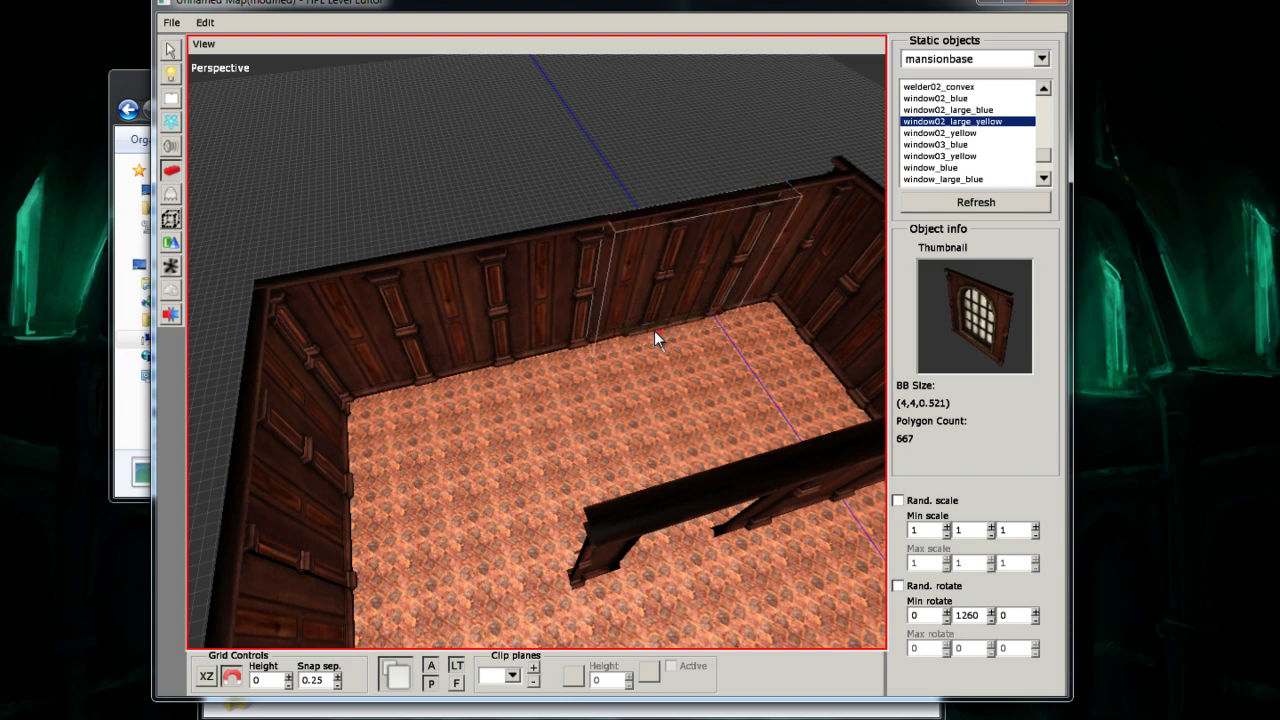
pyautogui.scroll(7, 654, 330)
pyautogui.scroll(5, 654, 330)
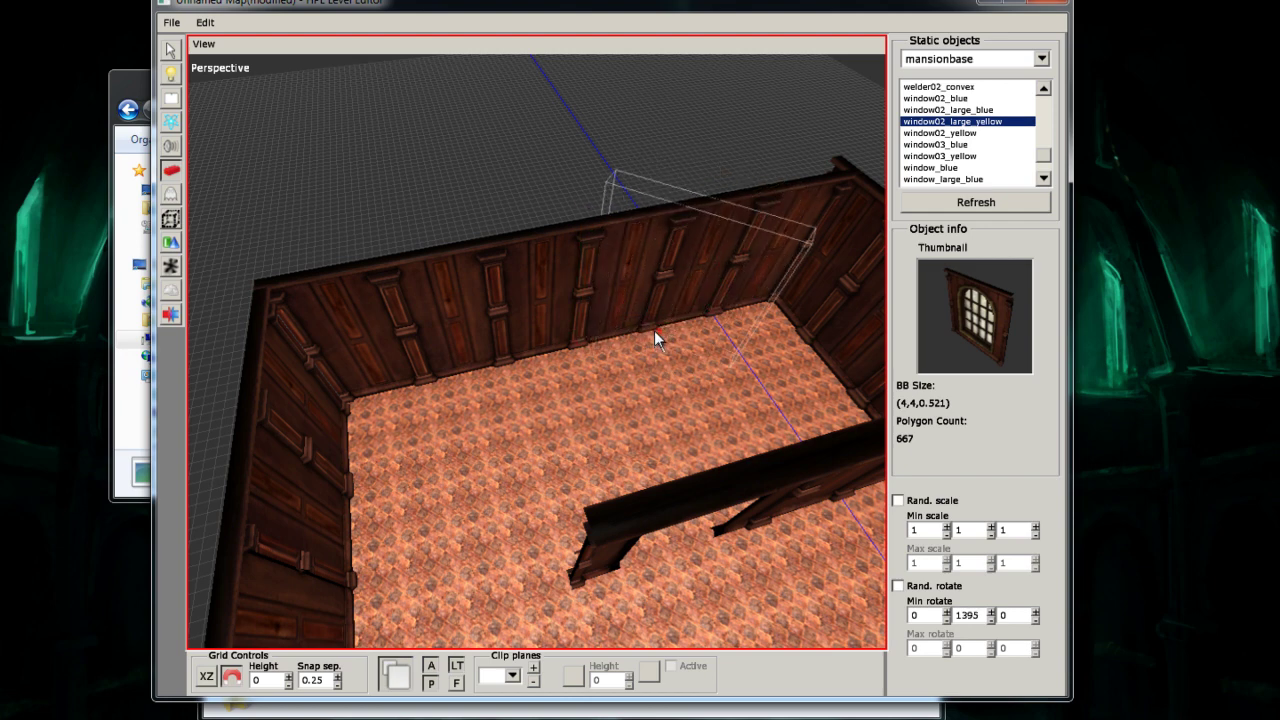
pyautogui.click(654, 330)
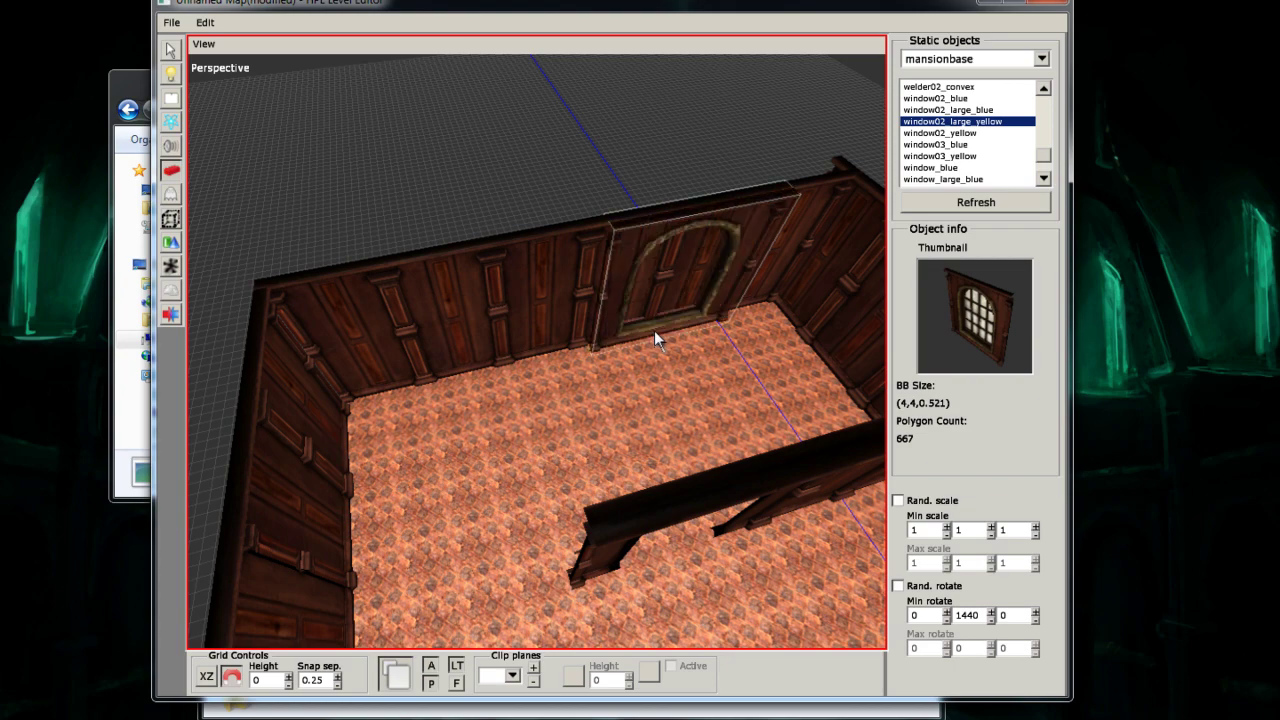
pyautogui.hotkey('ctrl', 'z')
pyautogui.click(663, 341)
pyautogui.hotkey('ctrl', 'z')
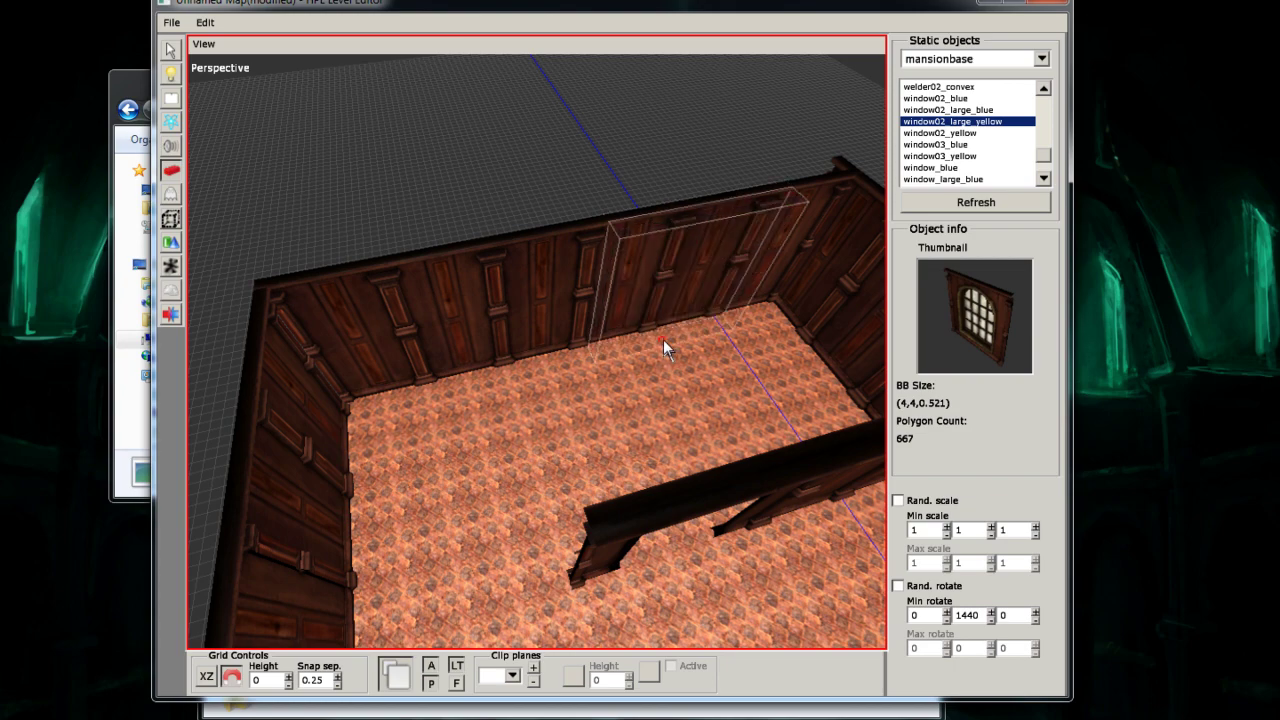
# - Delete the default02 segment from the outer wall, near the crates, to open a gap for a window
pyautogui.moveTo(663, 339); pyautogui.dragTo(613, 289, button='middle')
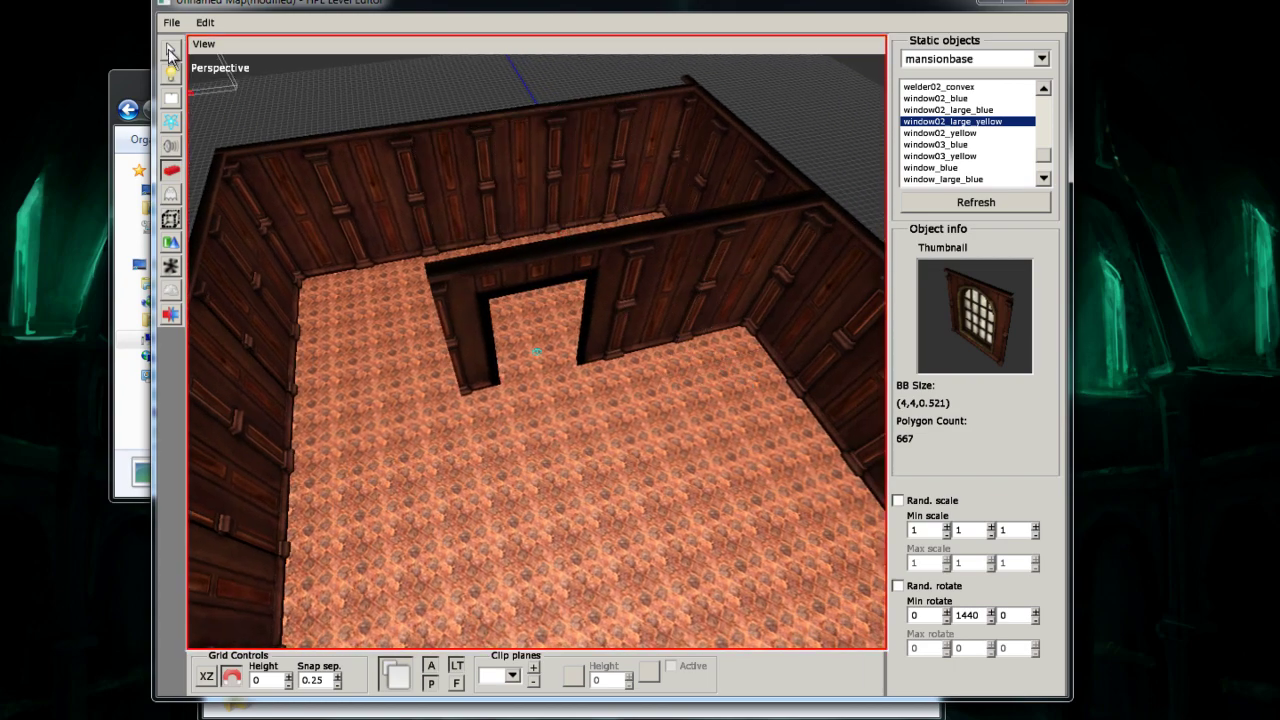
pyautogui.click(169, 56)
pyautogui.keyDown('alt'); pyautogui.moveTo(500, 268); pyautogui.dragTo(728, 336, button='middle'); pyautogui.keyUp('alt')
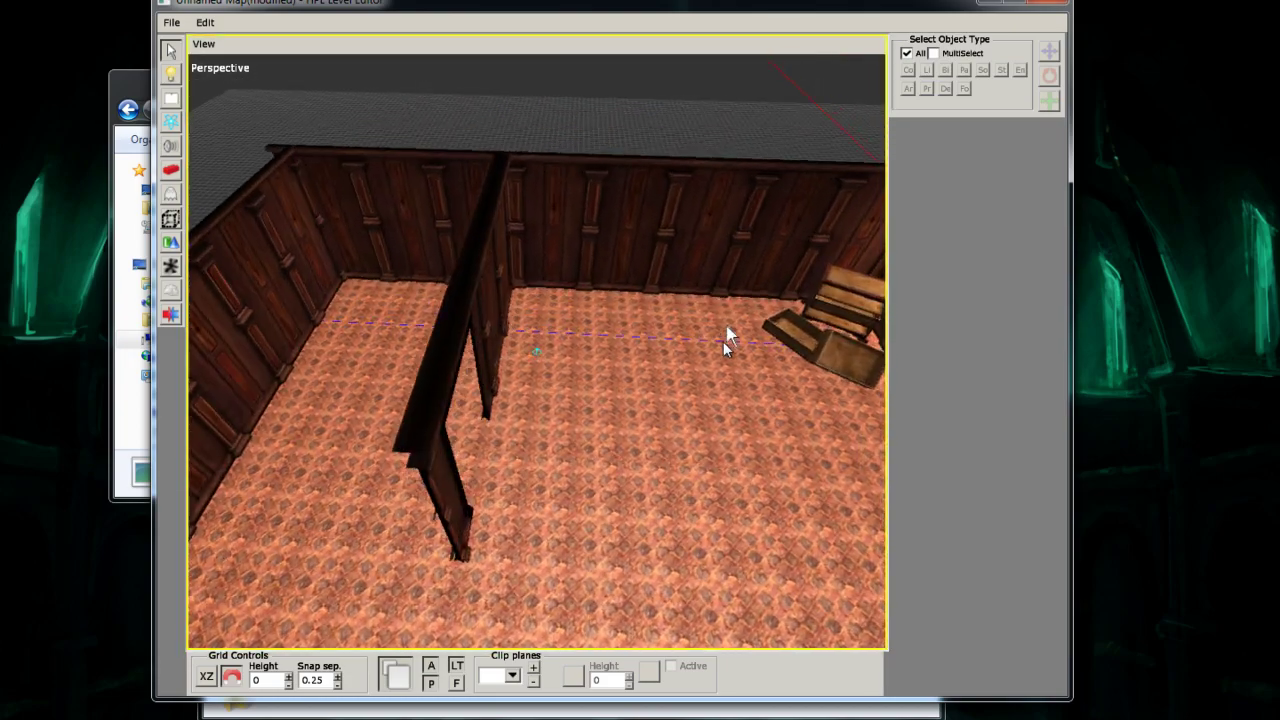
pyautogui.keyDown('alt'); pyautogui.moveTo(723, 341); pyautogui.dragTo(614, 255); pyautogui.keyUp('alt')
pyautogui.click(618, 255)
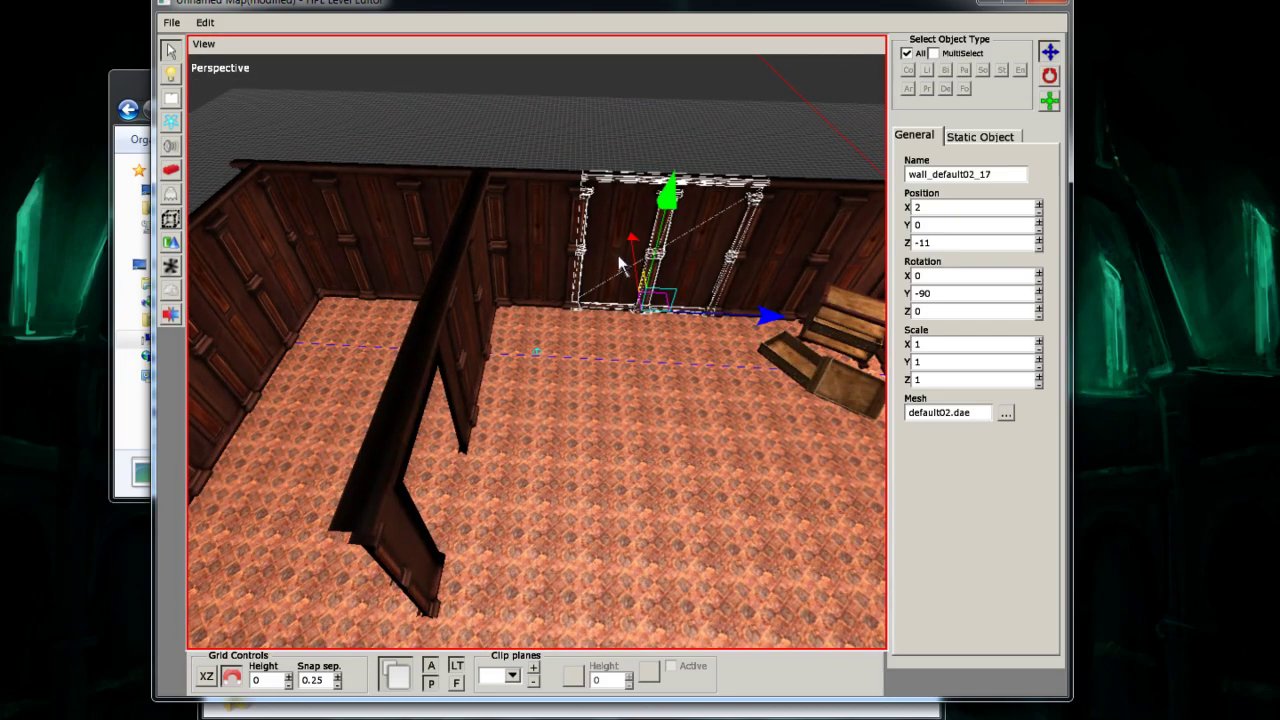
pyautogui.press('Delete')
# - Place a window02_large_yellow static object in the outer wall gap with a Y rotation of 1350
pyautogui.click(170, 170)
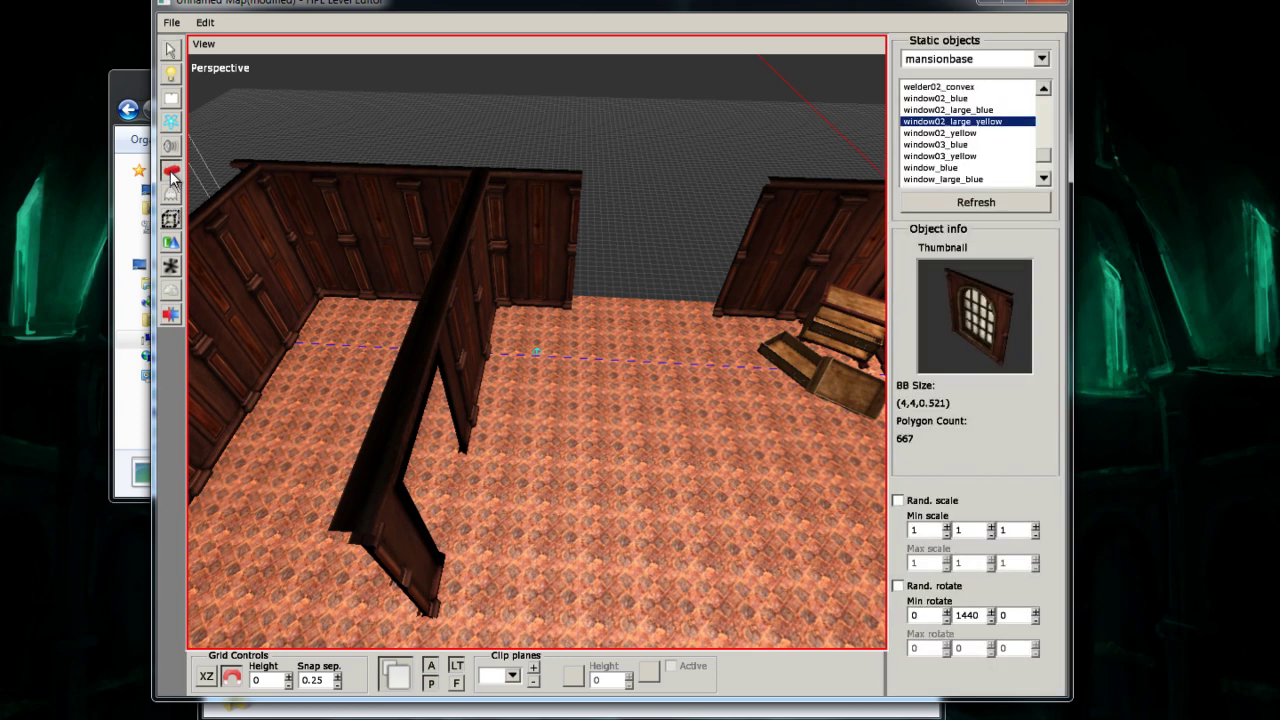
pyautogui.scroll(-10, 644, 304)
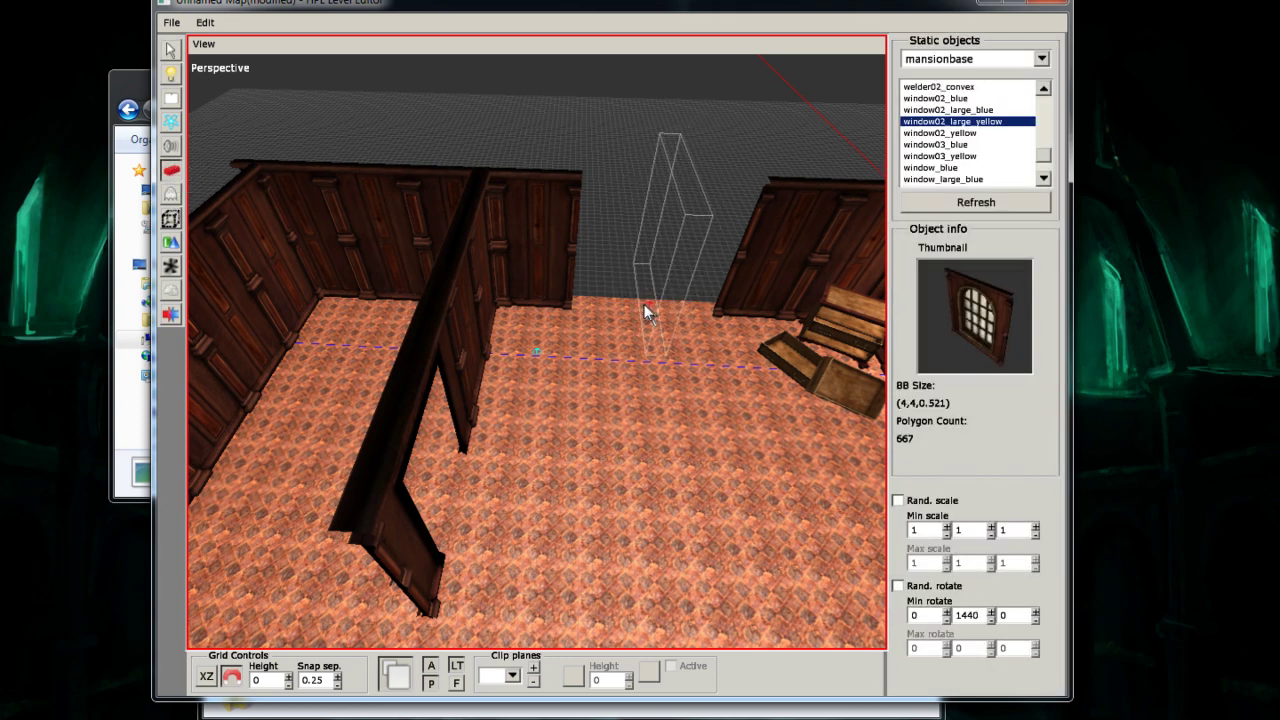
pyautogui.scroll(2, 643, 306)
pyautogui.scroll(1, 644, 306)
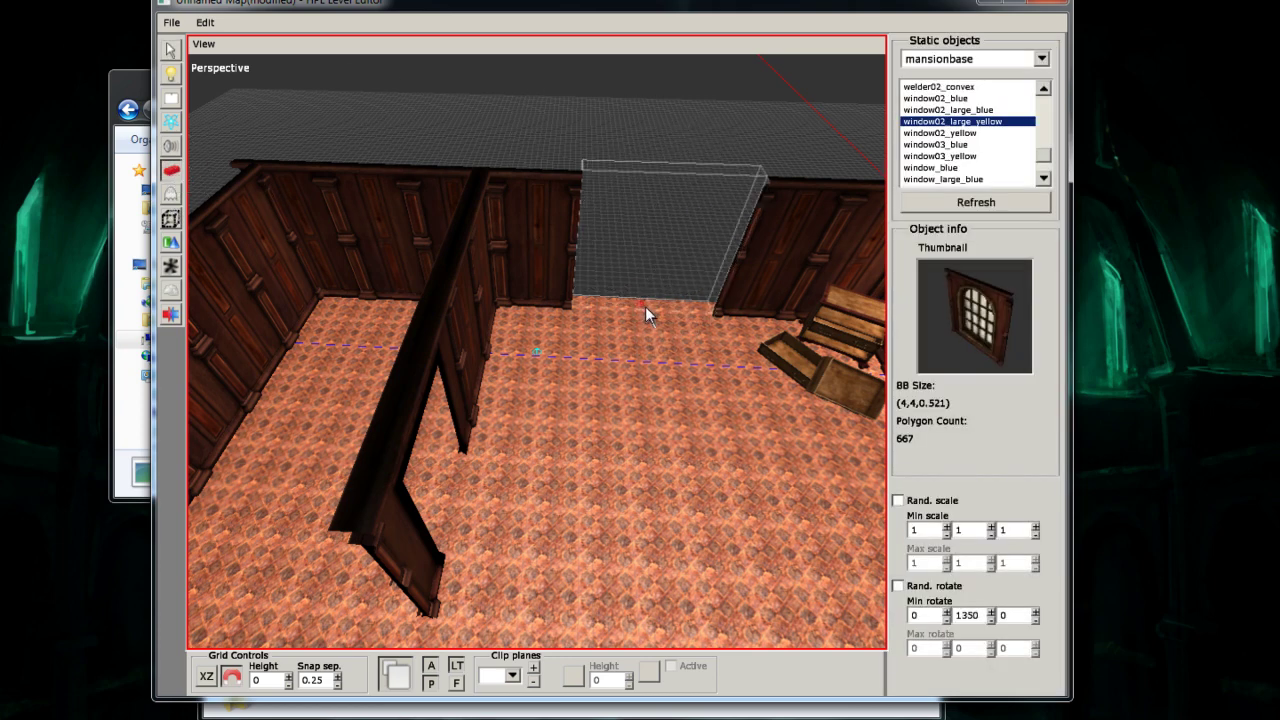
pyautogui.click(643, 308)
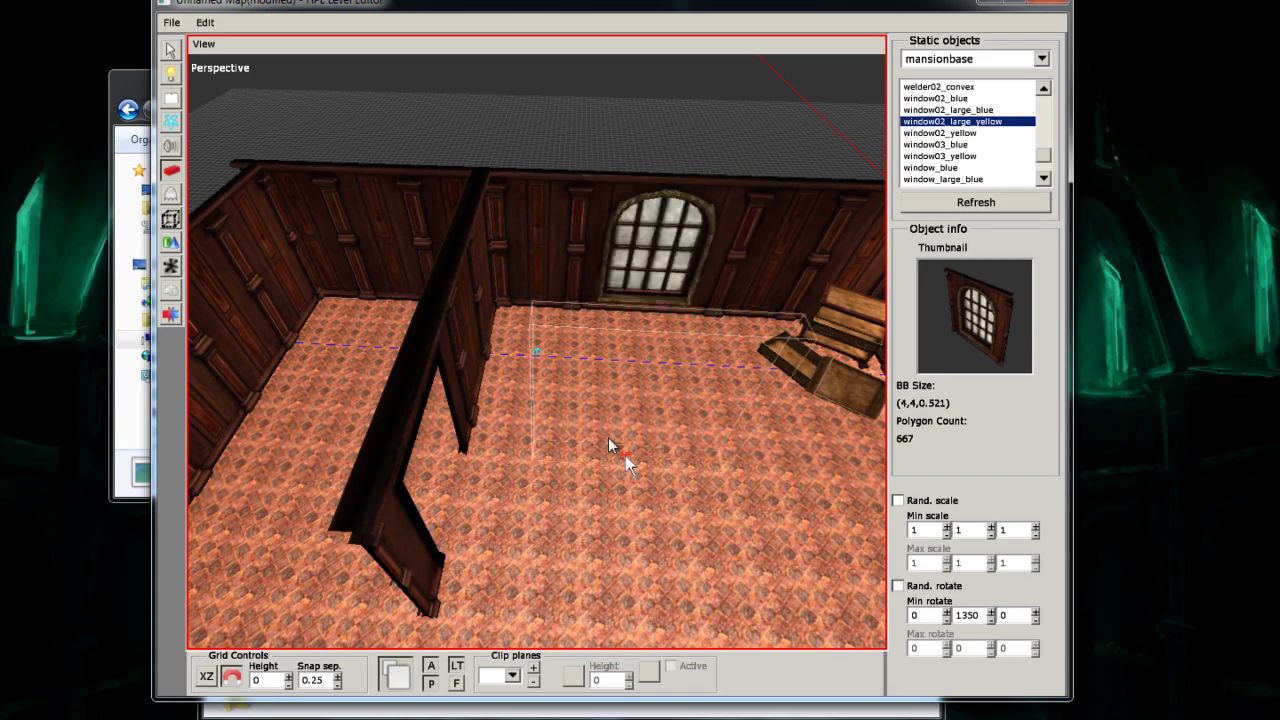
# - Run default02 walls at a Y rotation of 1350 from the doorway's free end to the side wall, closing off the smaller room
pyautogui.moveTo(585, 400)
pyautogui.keyDown('alt'); pyautogui.mouseDown(button='middle')
pyautogui.moveTo(592, 413)
pyautogui.moveTo(616, 399)
pyautogui.moveTo(615, 281)
pyautogui.moveTo(626, 303)
pyautogui.moveTo(529, 349)
pyautogui.moveTo(609, 391)
pyautogui.moveTo(543, 385)
pyautogui.moveTo(617, 383)
pyautogui.moveTo(600, 390)
pyautogui.mouseUp(button='middle'); pyautogui.keyUp('alt')
pyautogui.scroll(3, 997, 152)
pyautogui.scroll(-2, 997, 152)
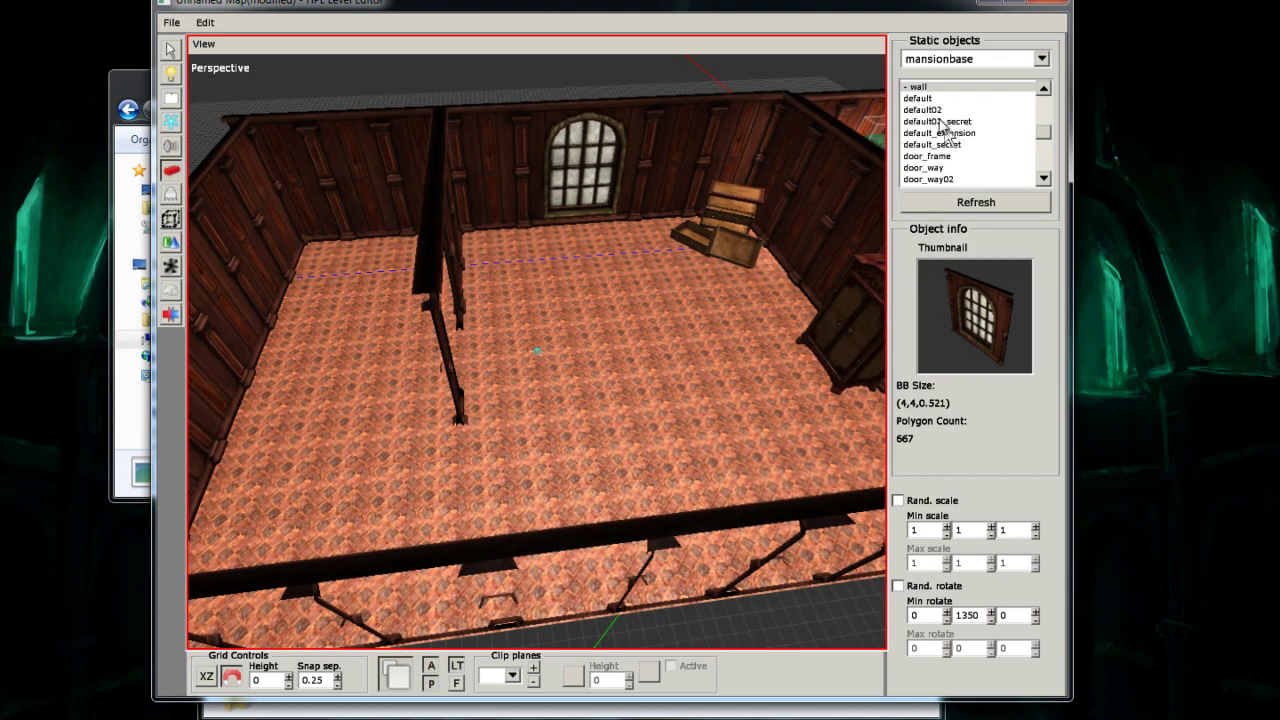
pyautogui.click(950, 109)
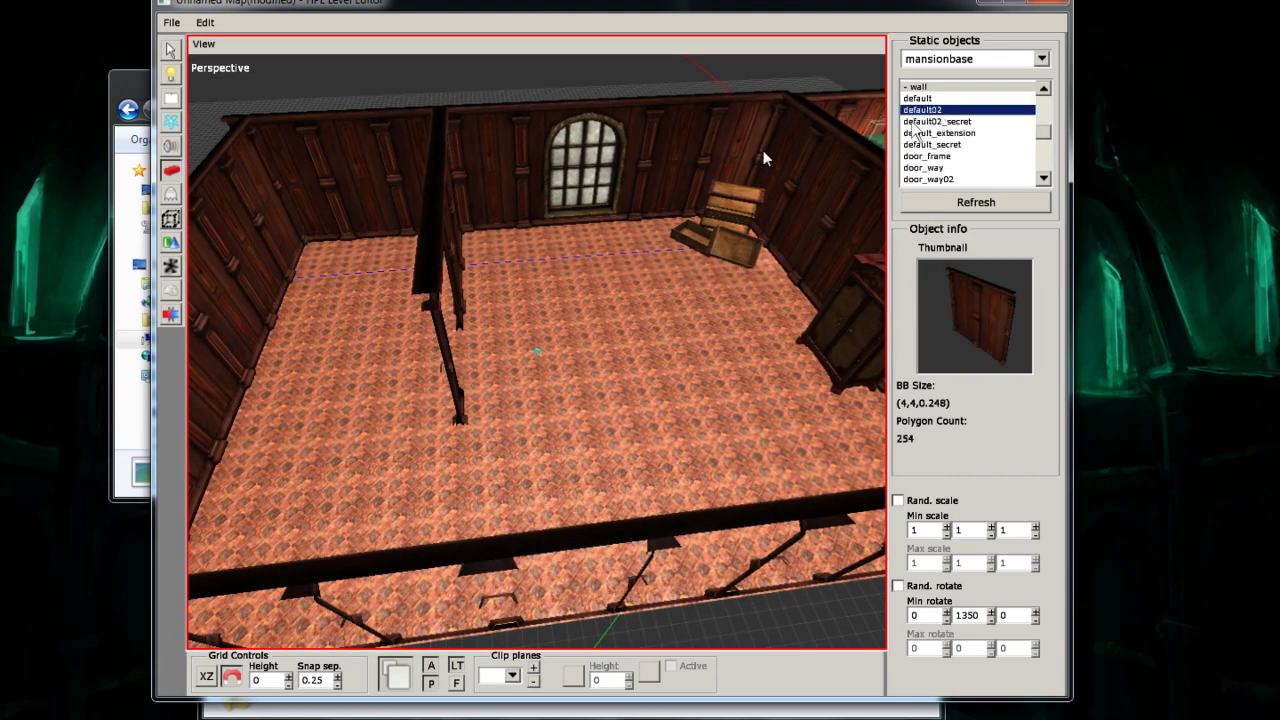
pyautogui.click(369, 426)
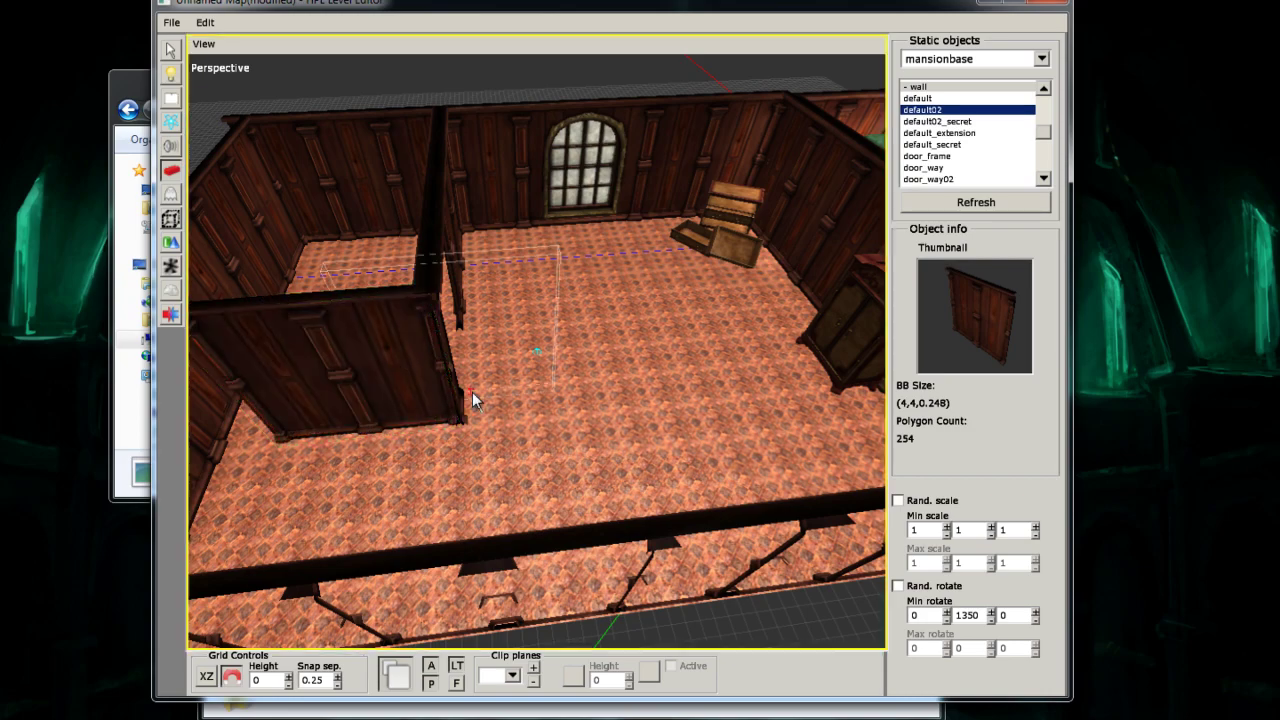
pyautogui.moveTo(369, 426); pyautogui.dragTo(400, 452, button='middle')
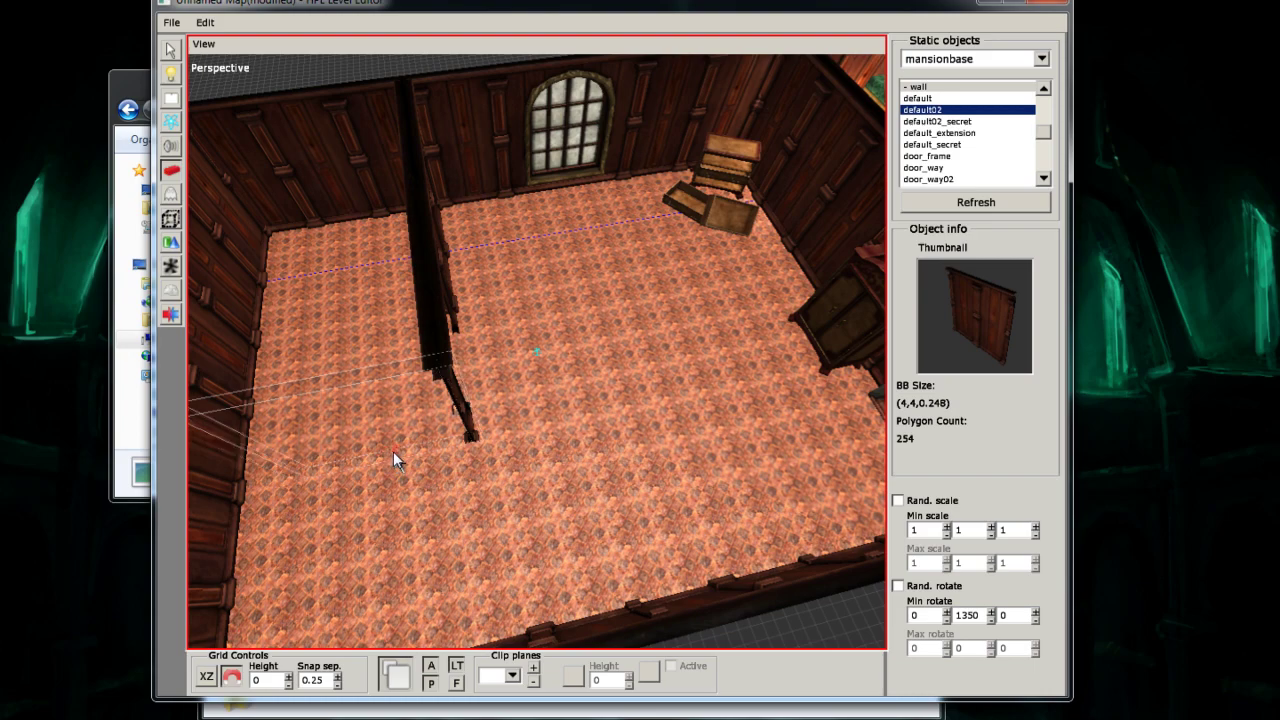
pyautogui.click(388, 463)
pyautogui.moveTo(410, 450); pyautogui.dragTo(287, 493, button='middle')
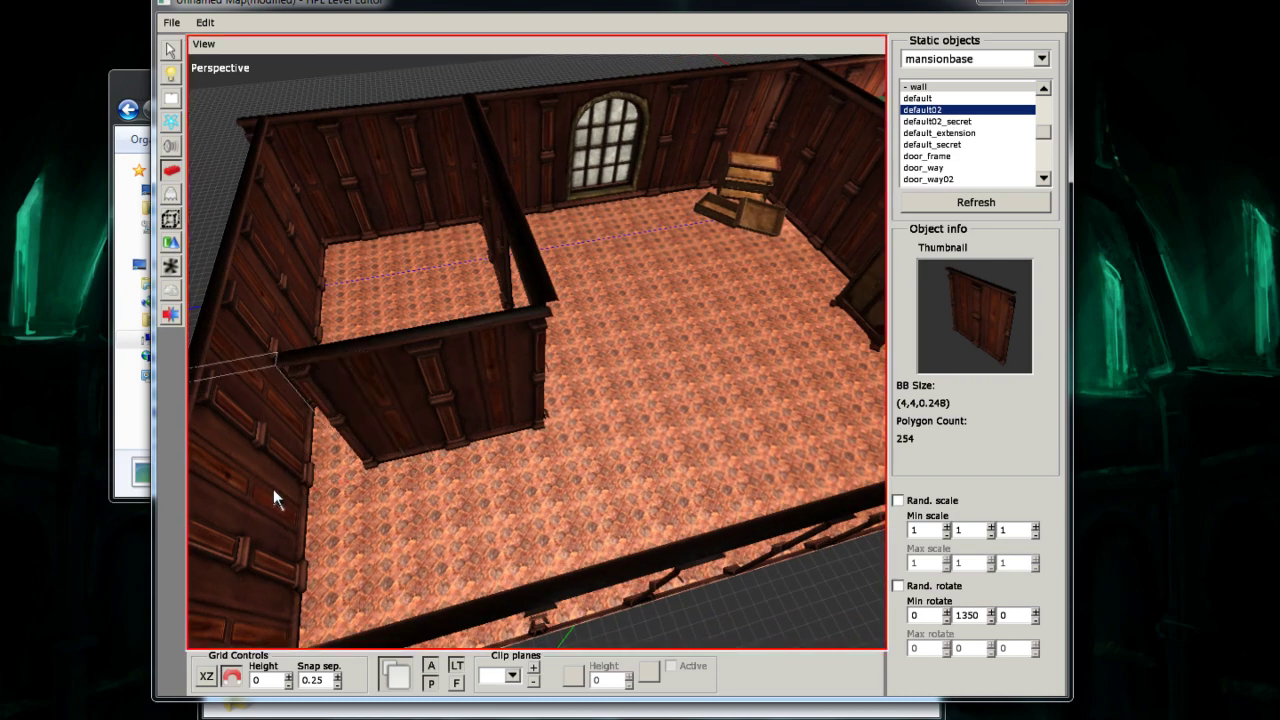
pyautogui.moveTo(443, 457); pyautogui.dragTo(409, 499, button='middle')
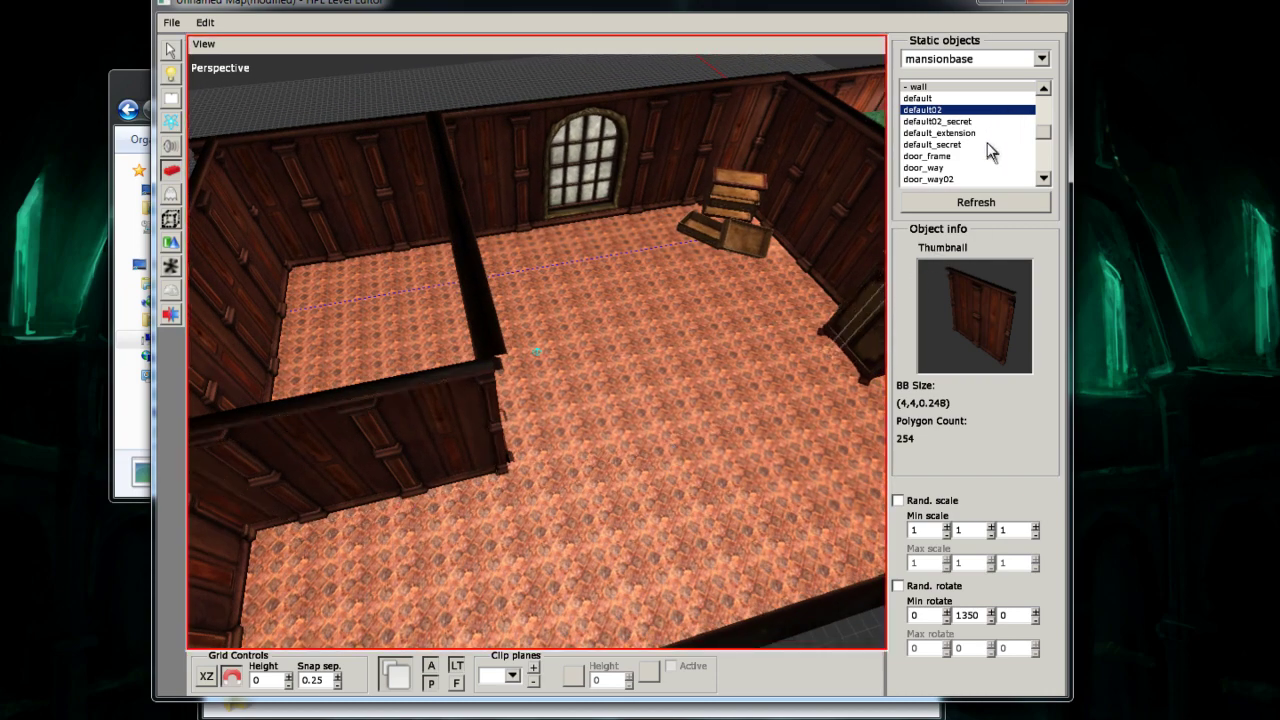
# - Place a pillar02 at the outer corner where the new wall meets the doorway wall
pyautogui.scroll(-2, 988, 150)
pyautogui.click(926, 134)
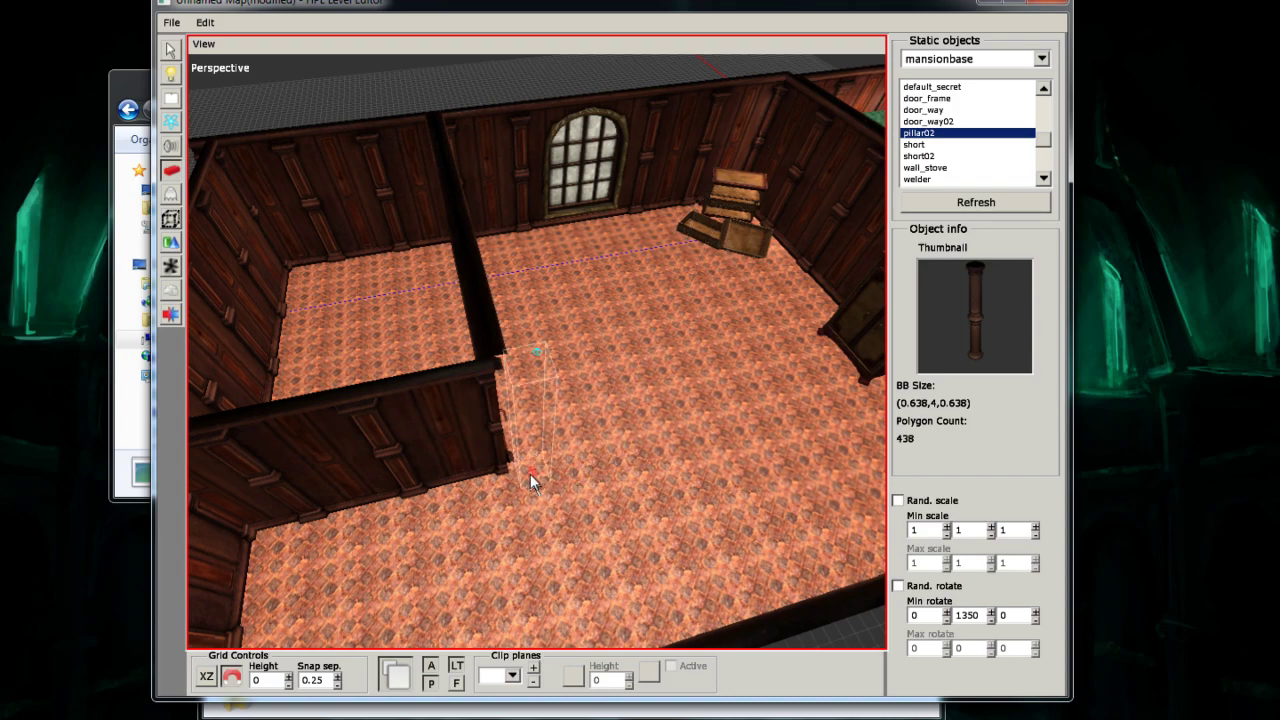
pyautogui.moveTo(507, 467); pyautogui.dragTo(560, 549, button='middle')
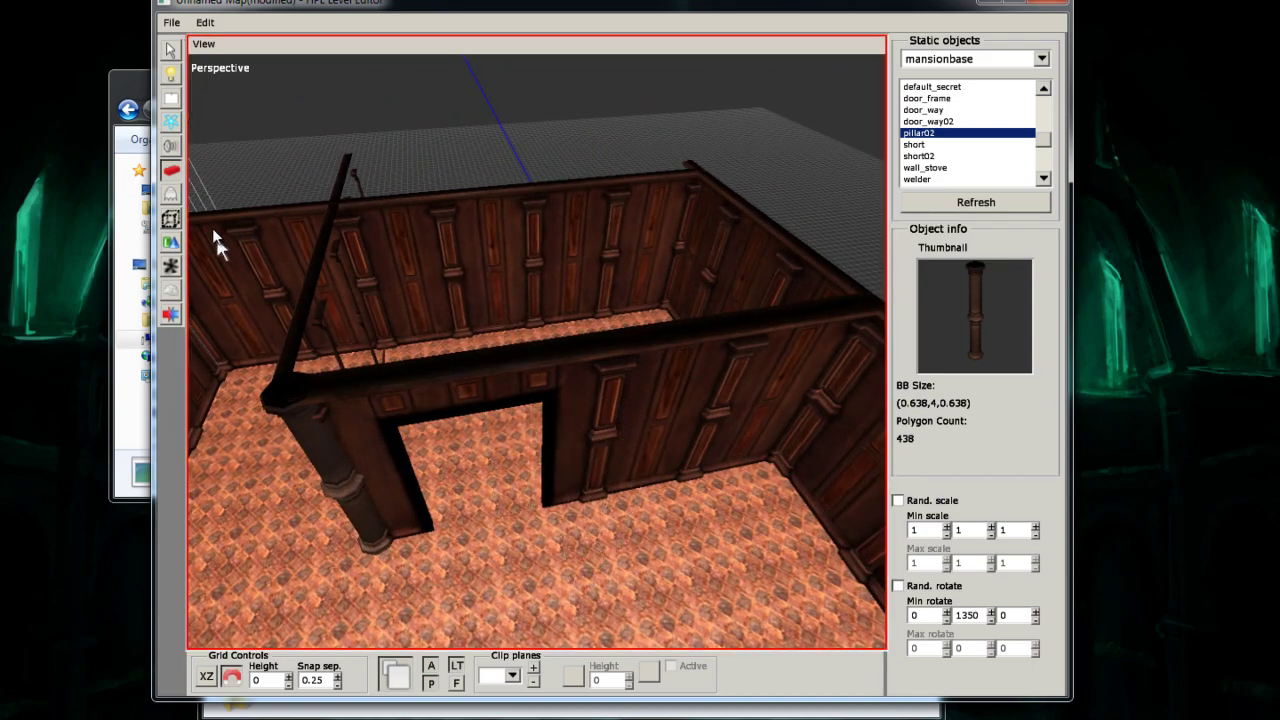
# - Back the new walls with default02 segments at a Y rotation of 1530 on the smaller room's side
pyautogui.scroll(2, 945, 140)
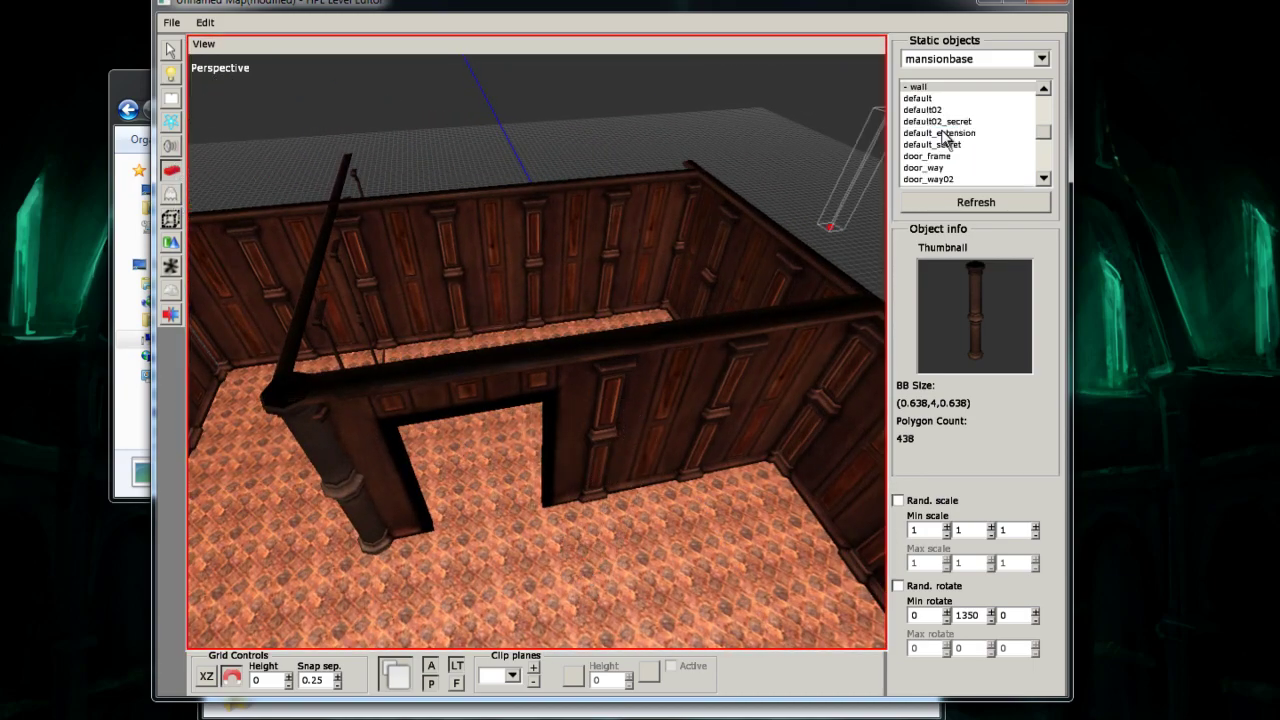
pyautogui.click(922, 112)
pyautogui.moveTo(521, 336); pyautogui.dragTo(525, 387, button='middle')
pyautogui.scroll(1, 453, 544)
pyautogui.scroll(11, 453, 544)
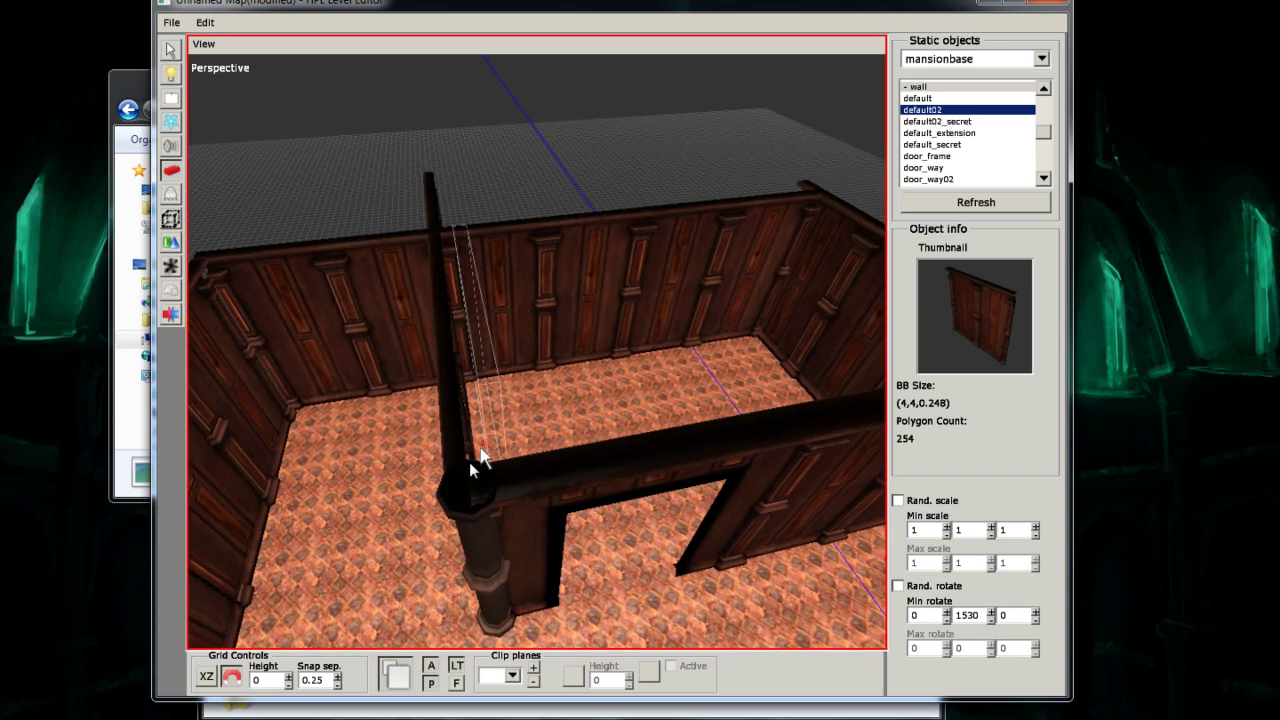
pyautogui.click(482, 481)
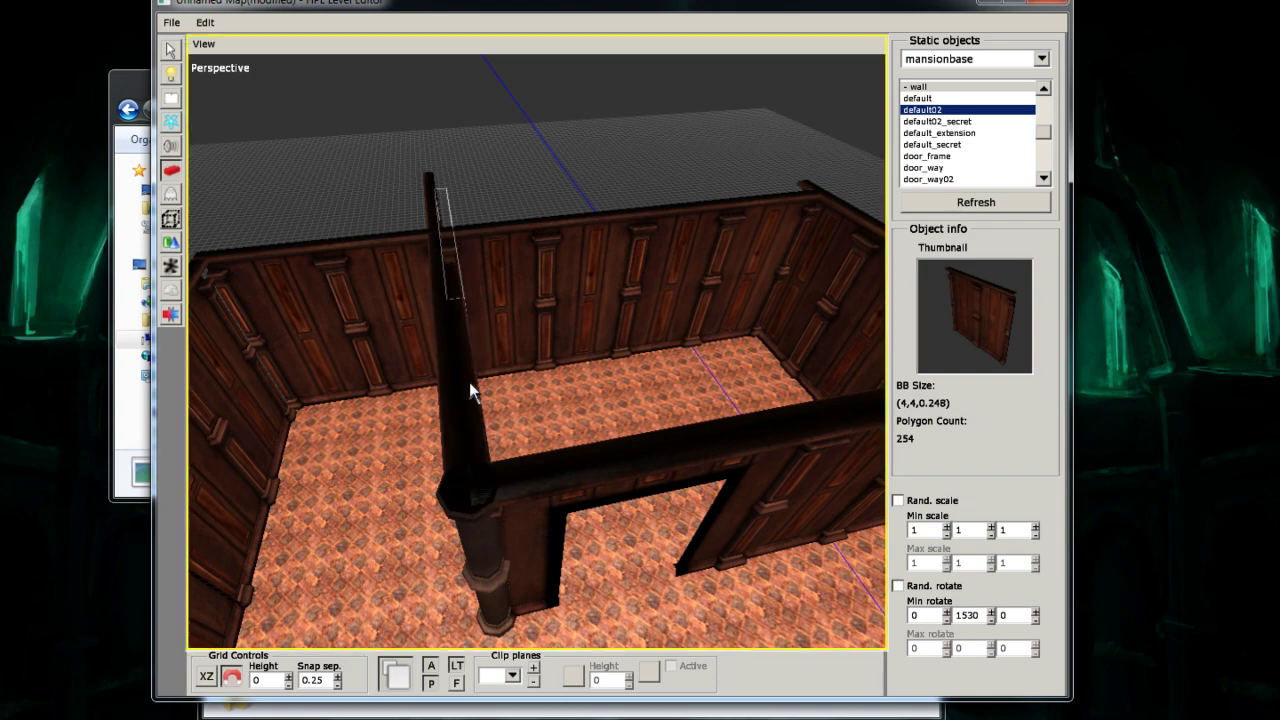
pyautogui.moveTo(469, 382); pyautogui.dragTo(462, 450, button='middle')
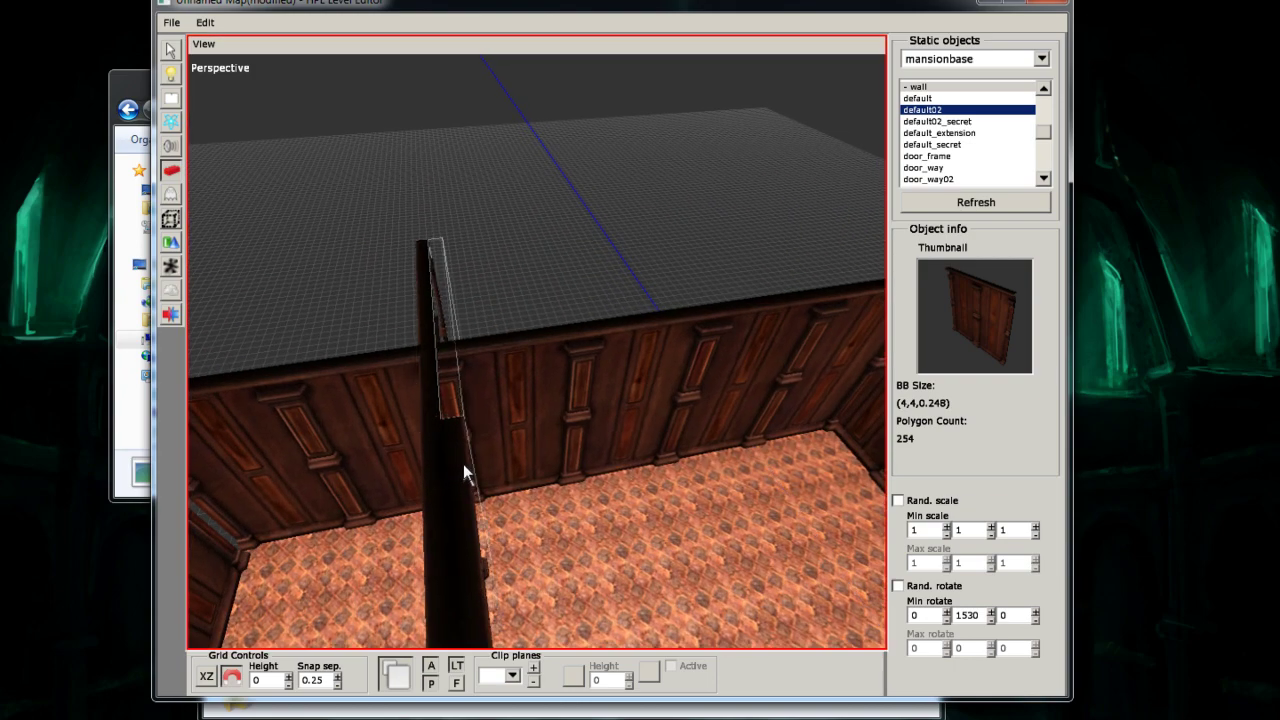
pyautogui.click(463, 464)
# - Fit a door_frame static object into the interior doorway with a Y rotation of 1620
pyautogui.moveTo(543, 520); pyautogui.dragTo(230, 410, button='middle')
pyautogui.scroll(3, 340, 387)
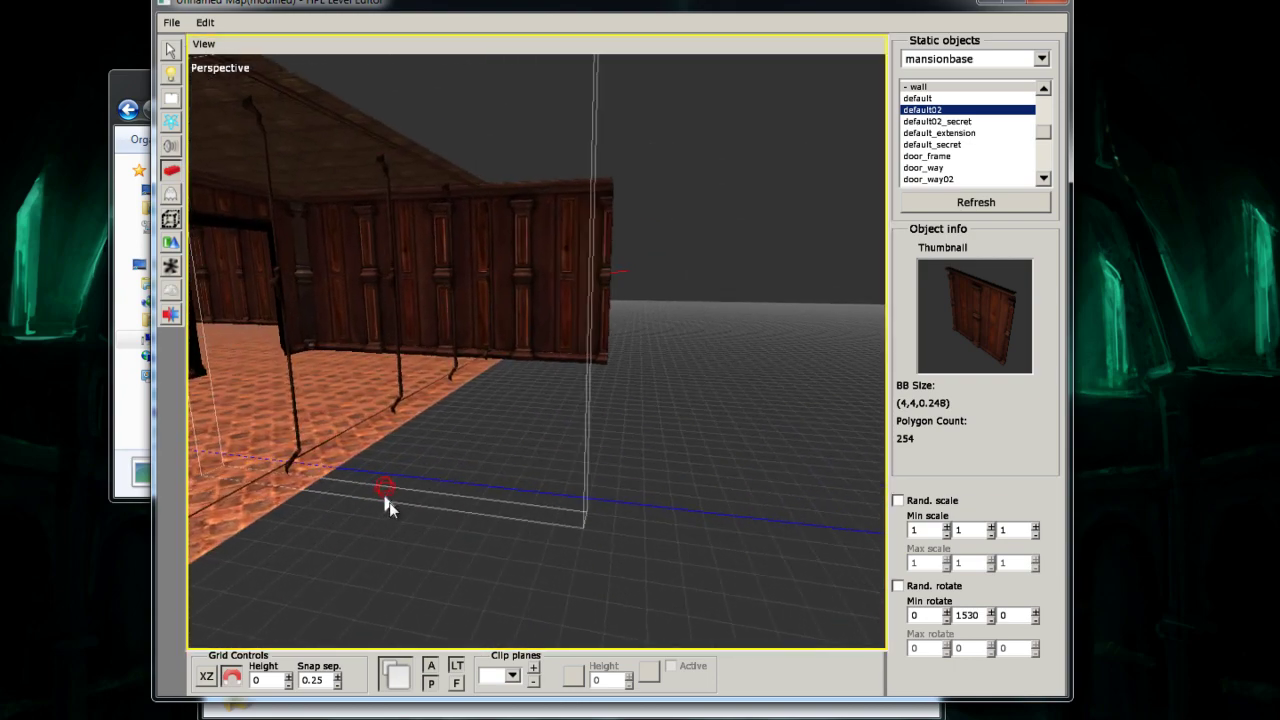
pyautogui.moveTo(389, 502); pyautogui.dragTo(608, 529, button='middle')
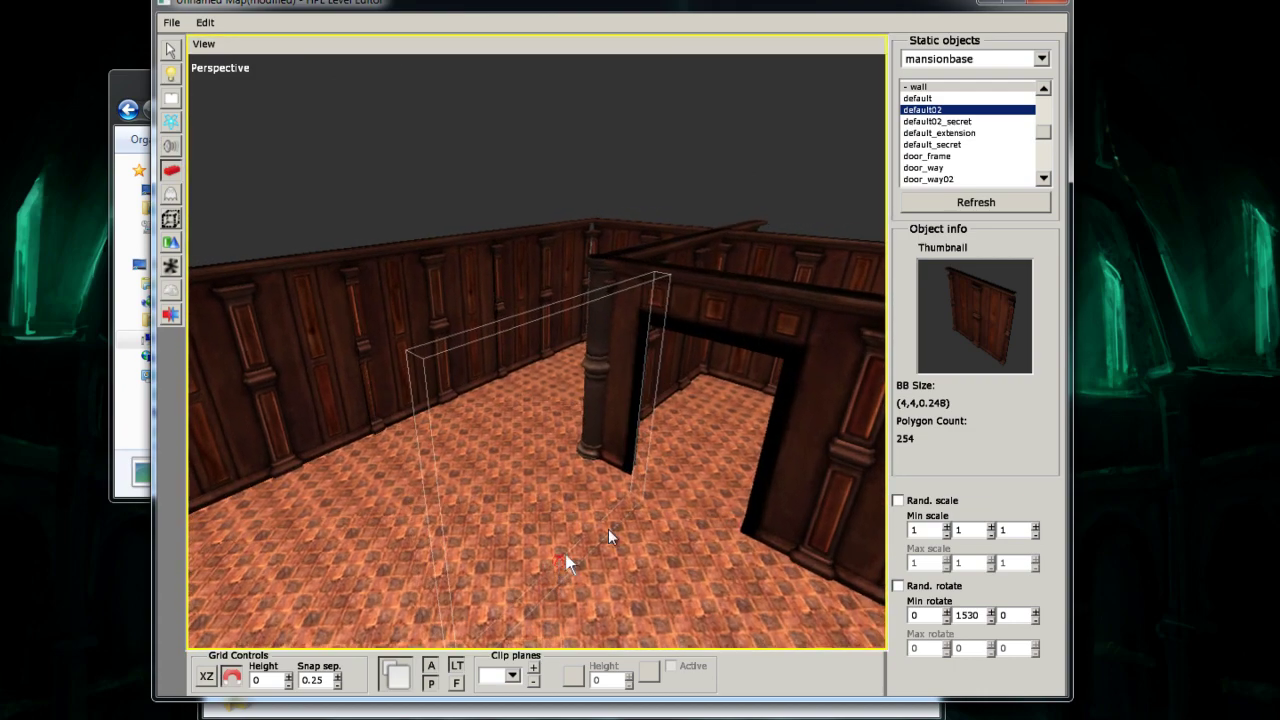
pyautogui.click(940, 157)
pyautogui.scroll(6, 677, 508)
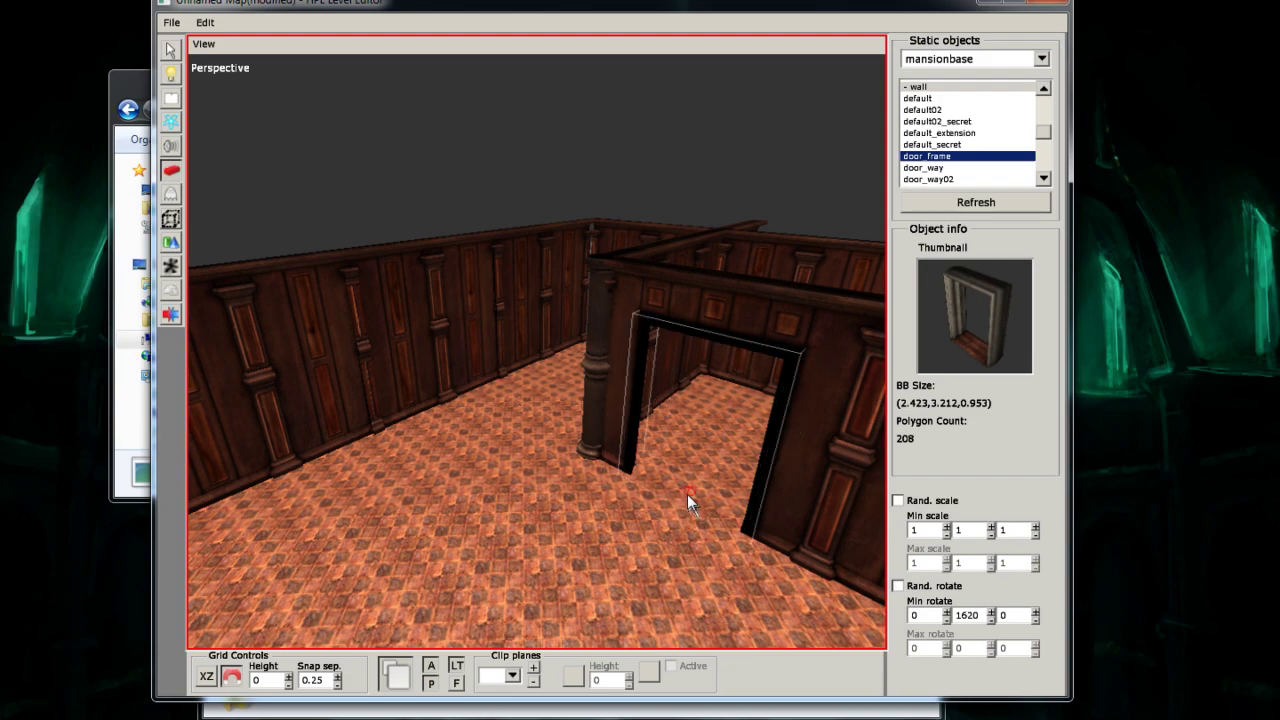
pyautogui.click(679, 500)
pyautogui.moveTo(679, 500); pyautogui.dragTo(357, 346, button='middle')
# - Place the mansion door entity from the door category inside the door frame with a Y rotation of 1080
pyautogui.click(174, 196)
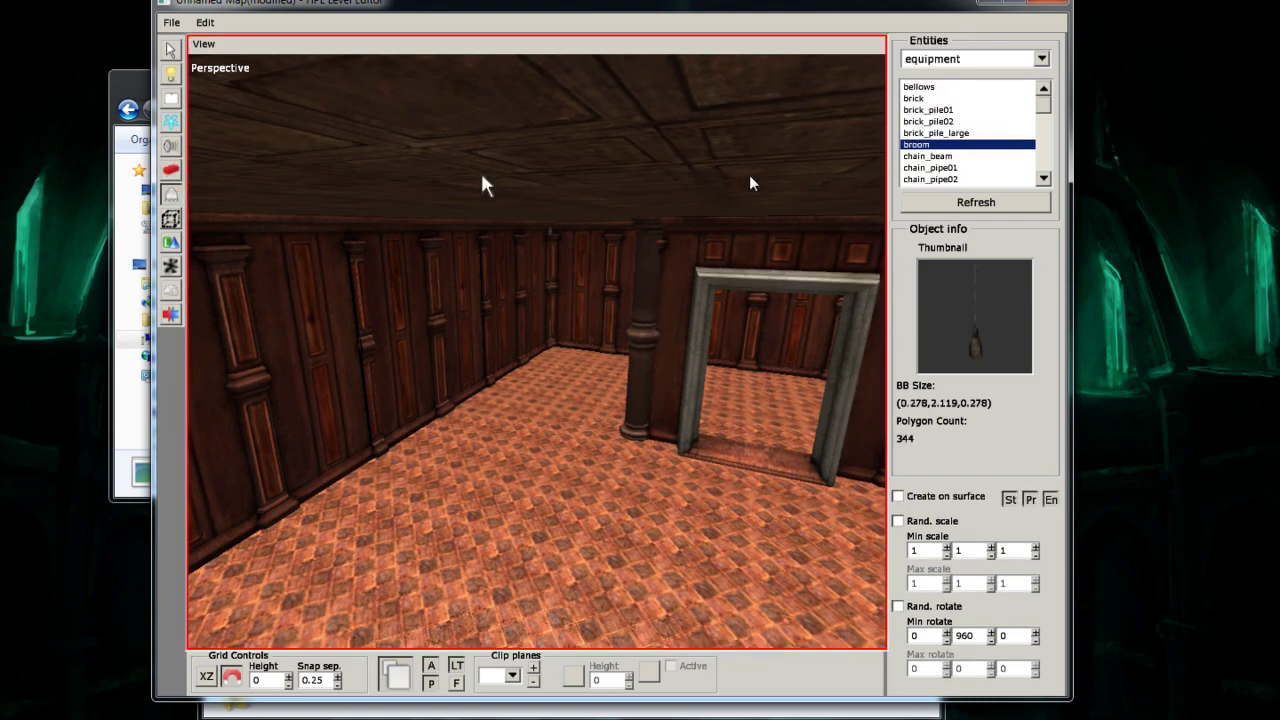
pyautogui.click(1042, 60)
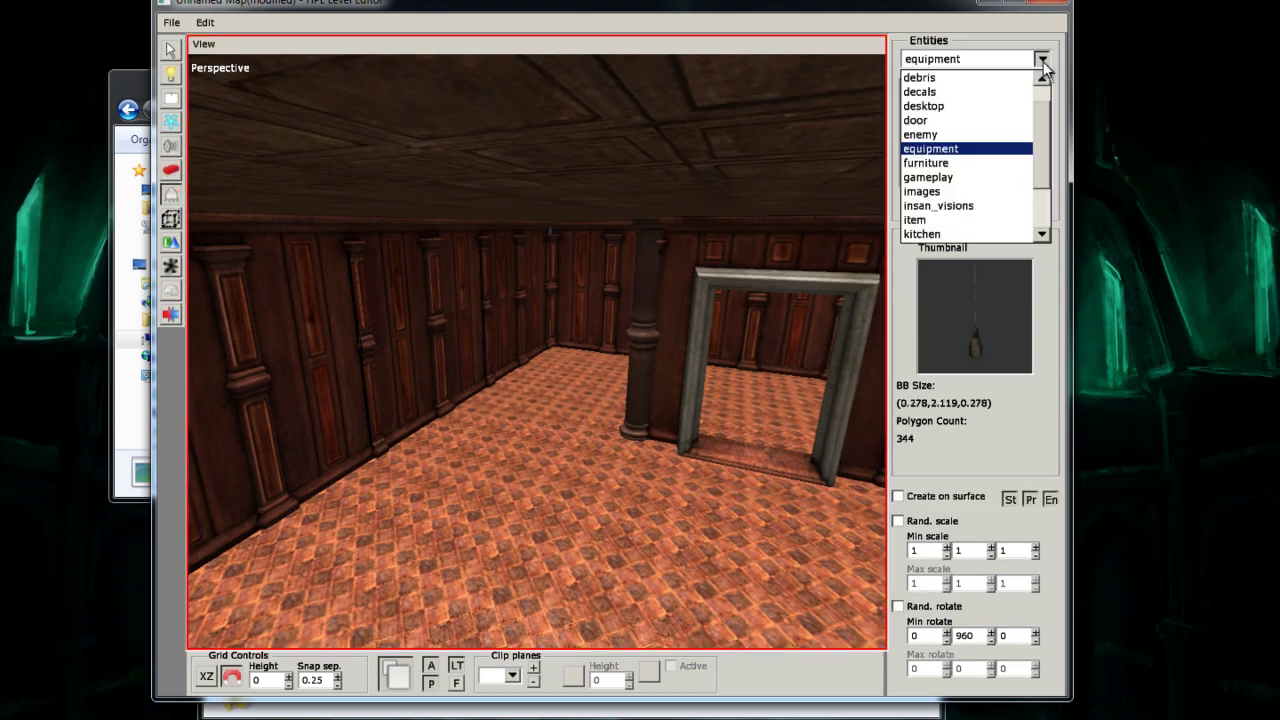
pyautogui.click(930, 121)
pyautogui.scroll(-5, 955, 147)
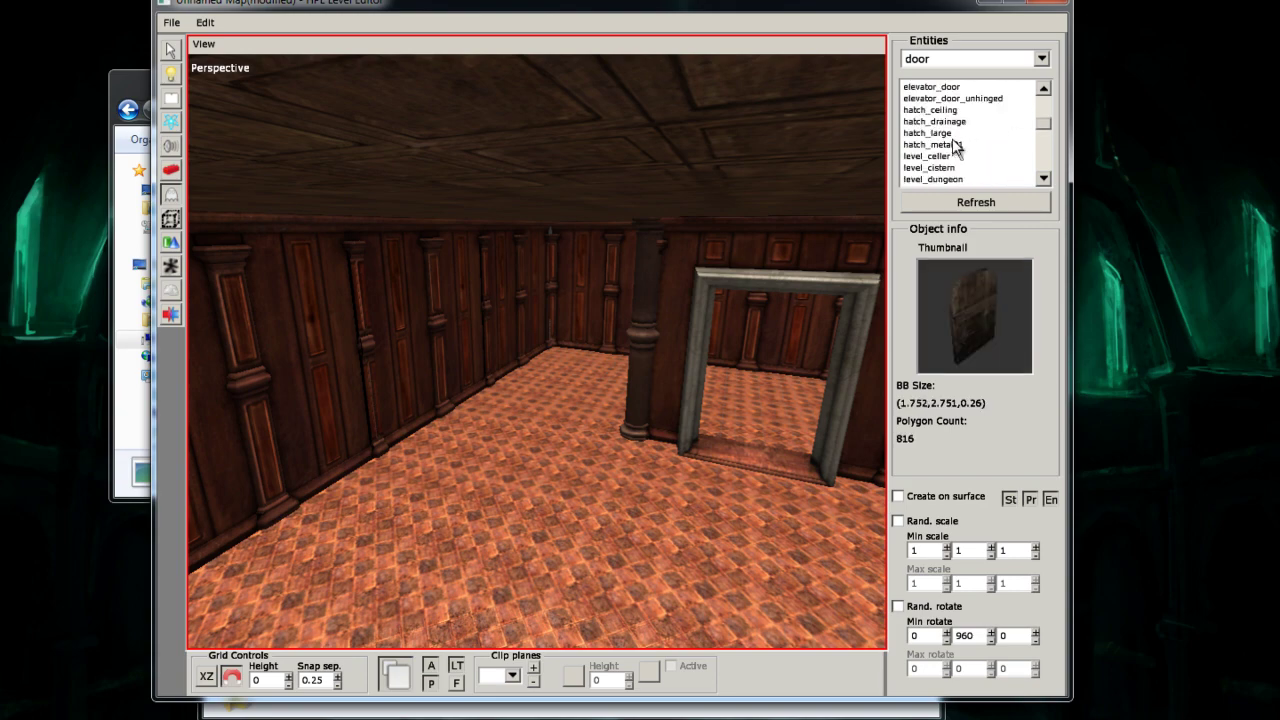
pyautogui.scroll(-5, 955, 147)
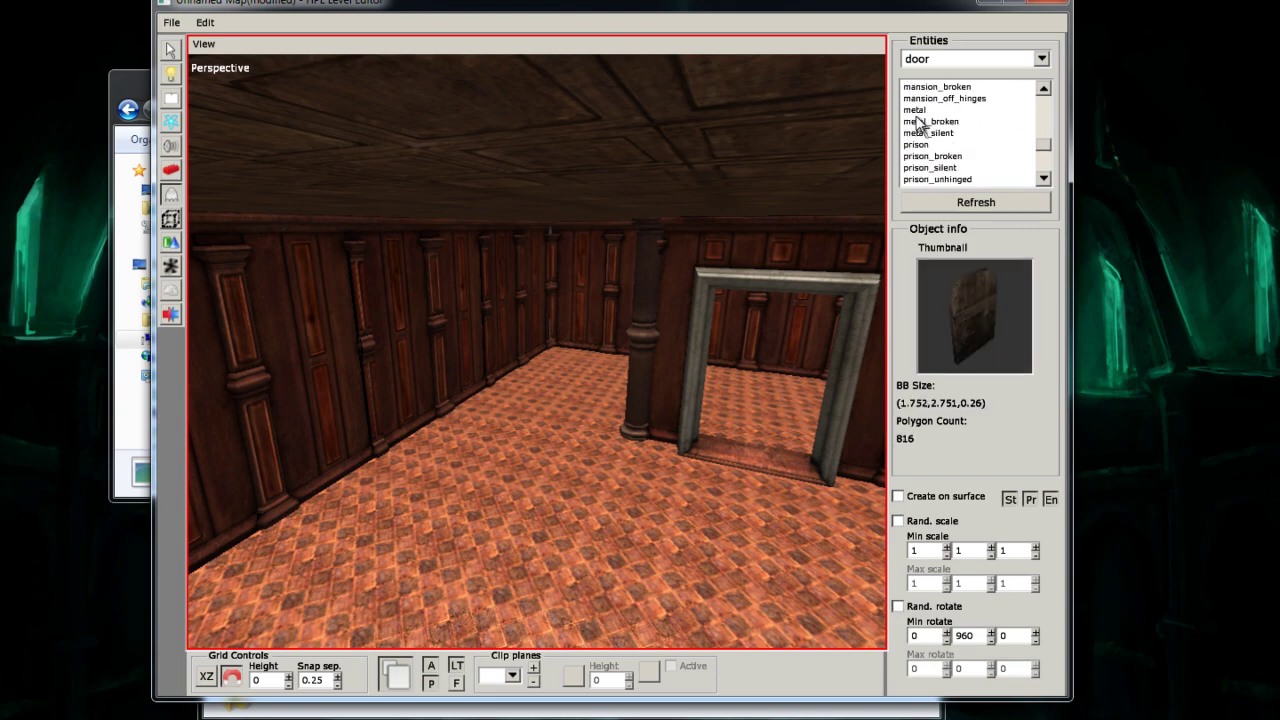
pyautogui.scroll(2, 953, 128)
pyautogui.click(944, 135)
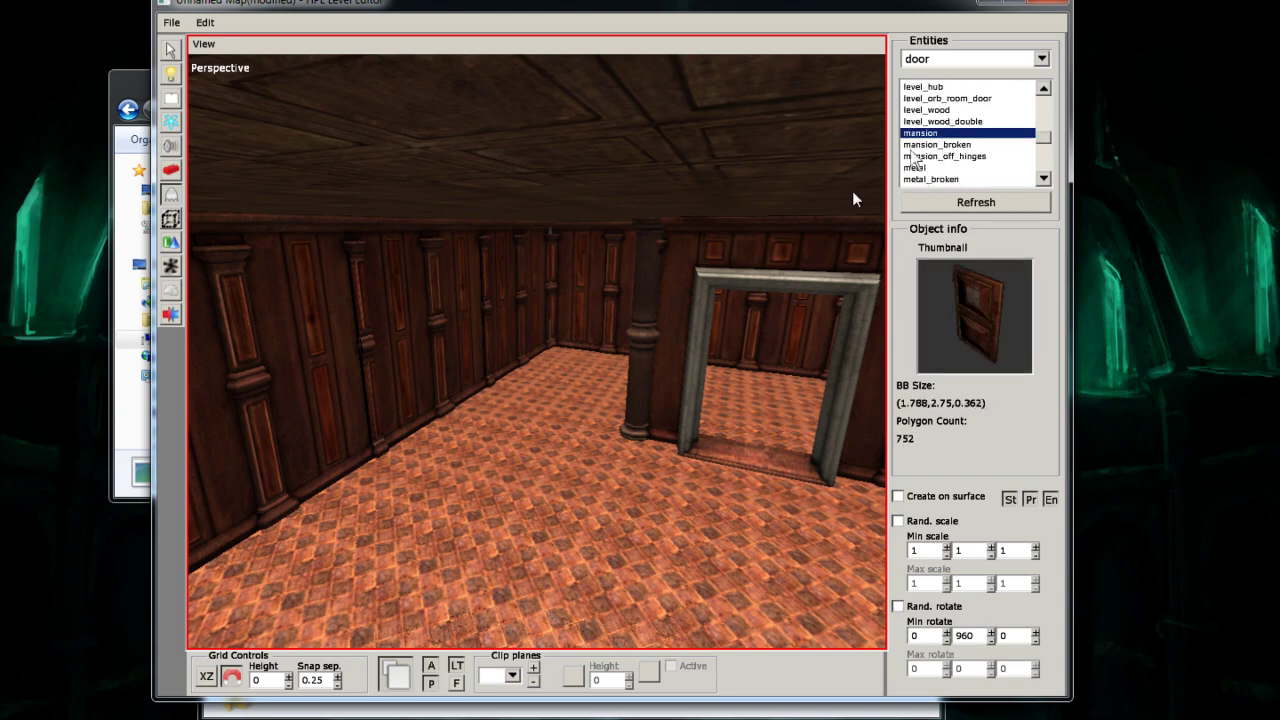
pyautogui.keyDown('alt'); pyautogui.moveTo(772, 225); pyautogui.dragTo(702, 385, button='right'); pyautogui.keyUp('alt')
pyautogui.scroll(6, 723, 576)
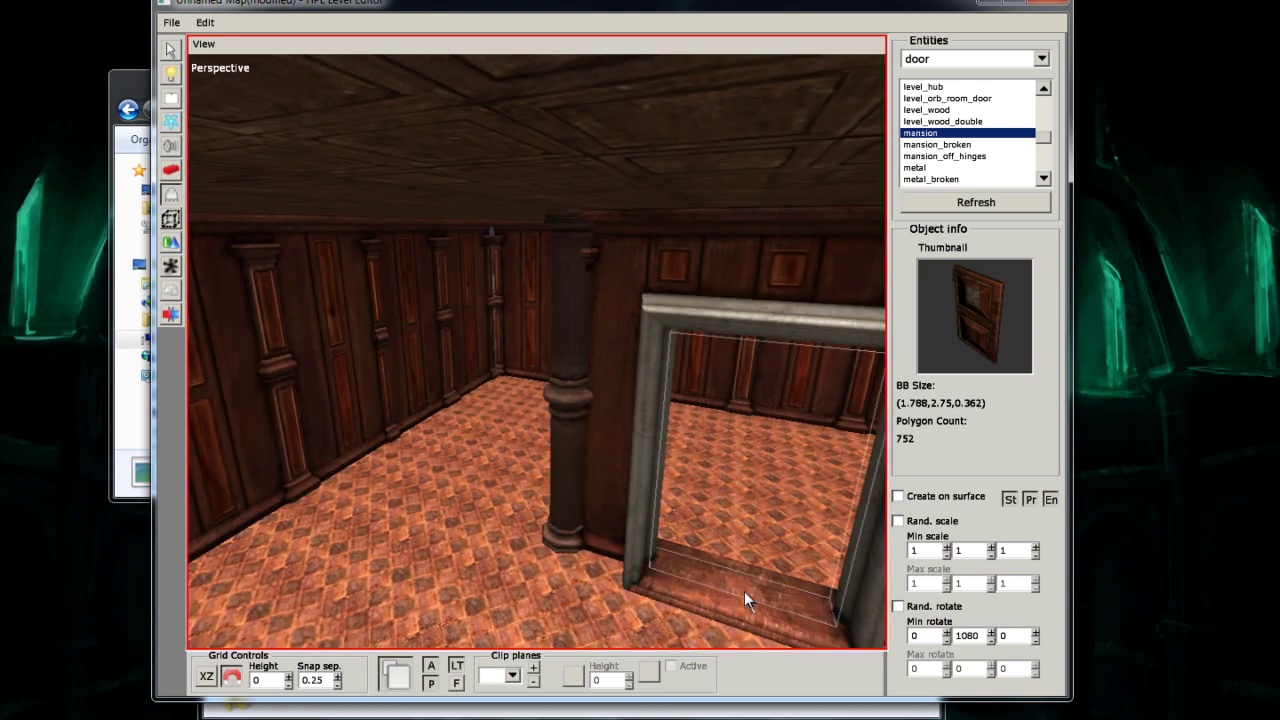
pyautogui.click(744, 591)
pyautogui.keyDown('alt'); pyautogui.moveTo(746, 586); pyautogui.dragTo(272, 263); pyautogui.keyUp('alt')
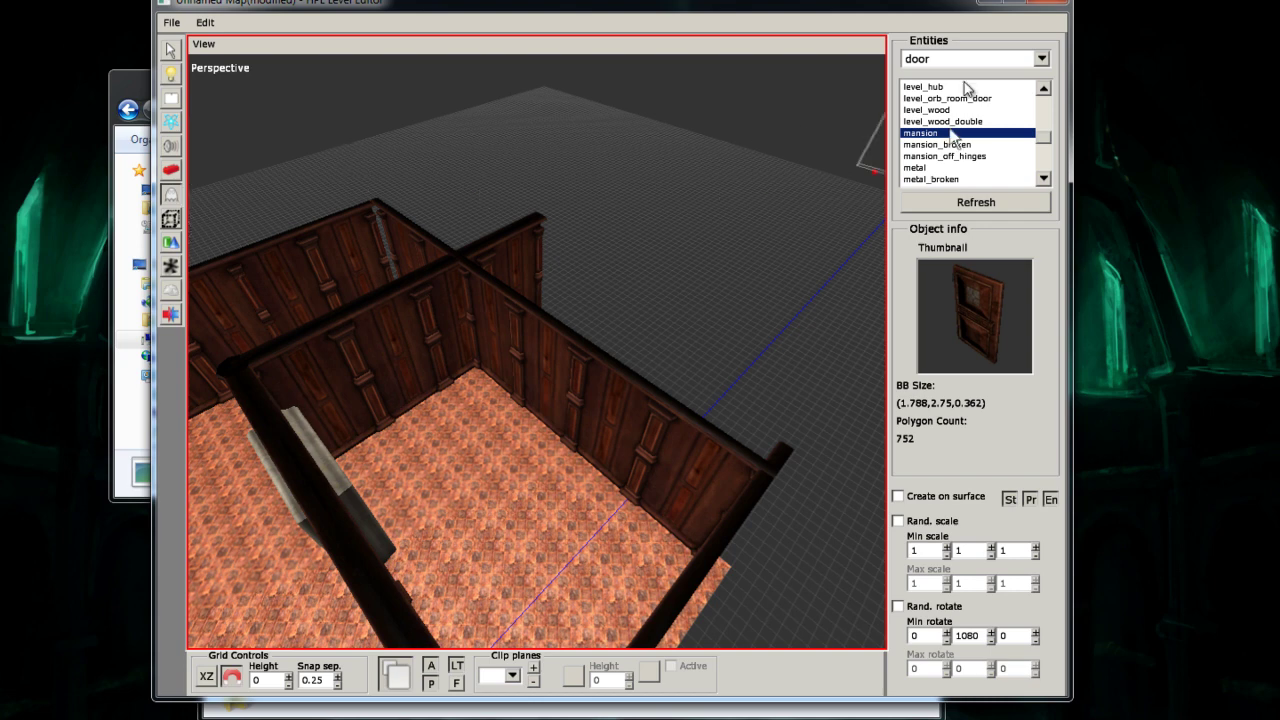
# - Place a servant_grunt from the enemy entities in the smaller room with a Y rotation of 1020
pyautogui.click(1040, 60)
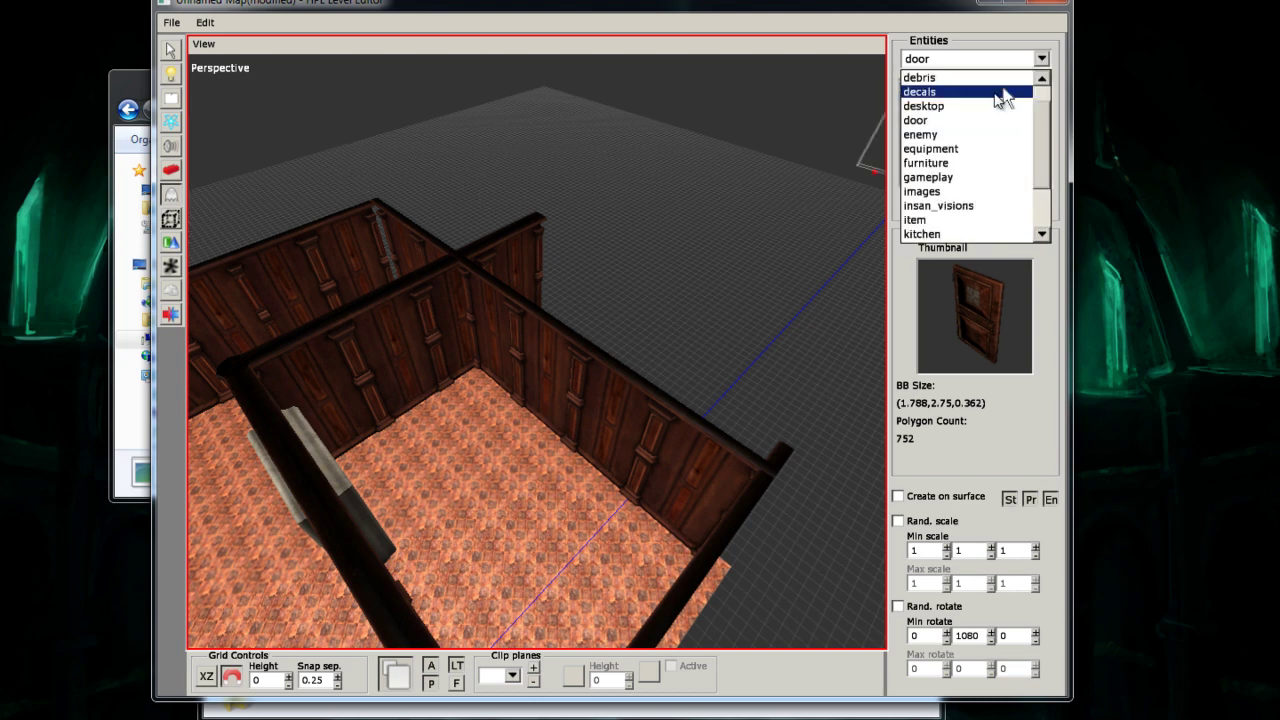
pyautogui.scroll(5, 975, 130)
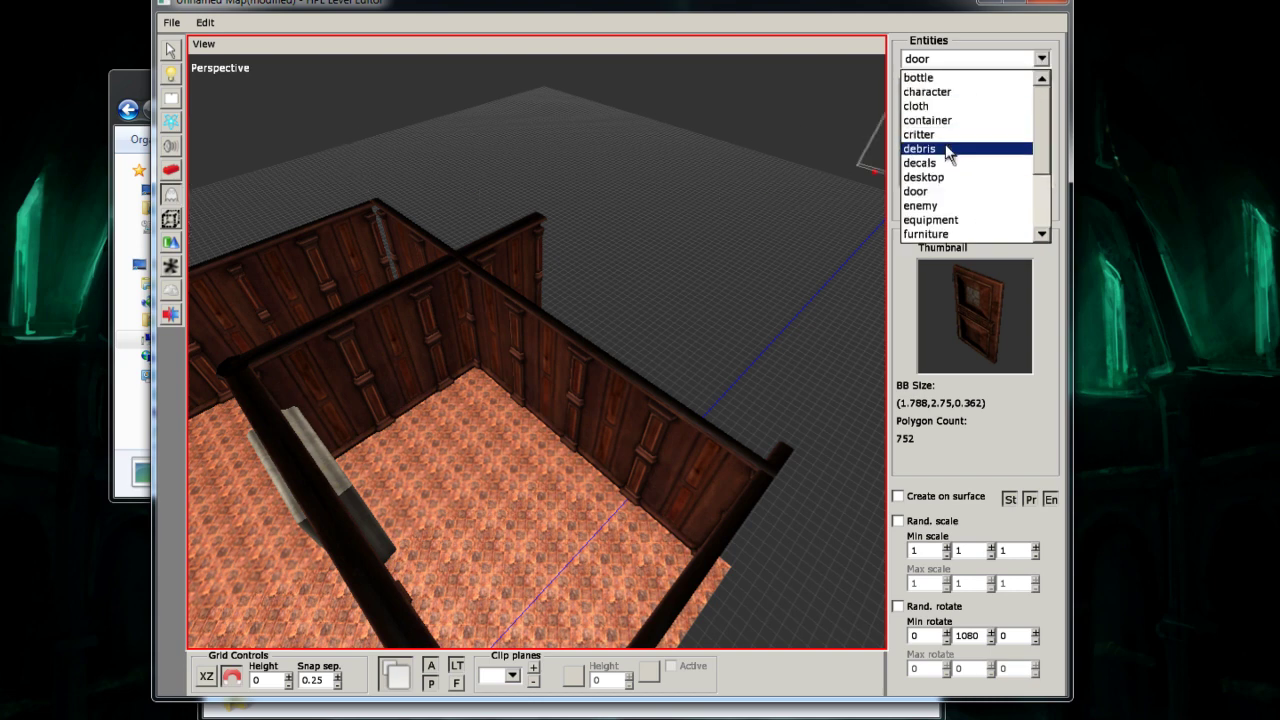
pyautogui.click(929, 206)
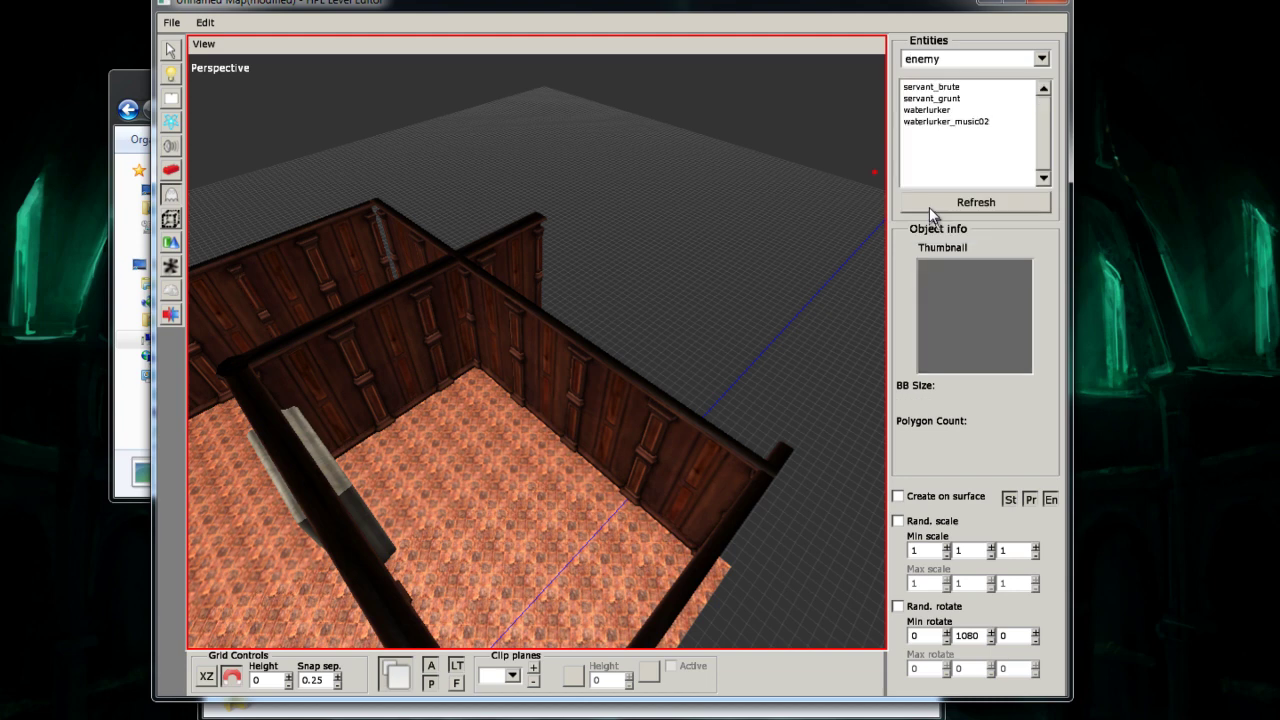
pyautogui.click(938, 101)
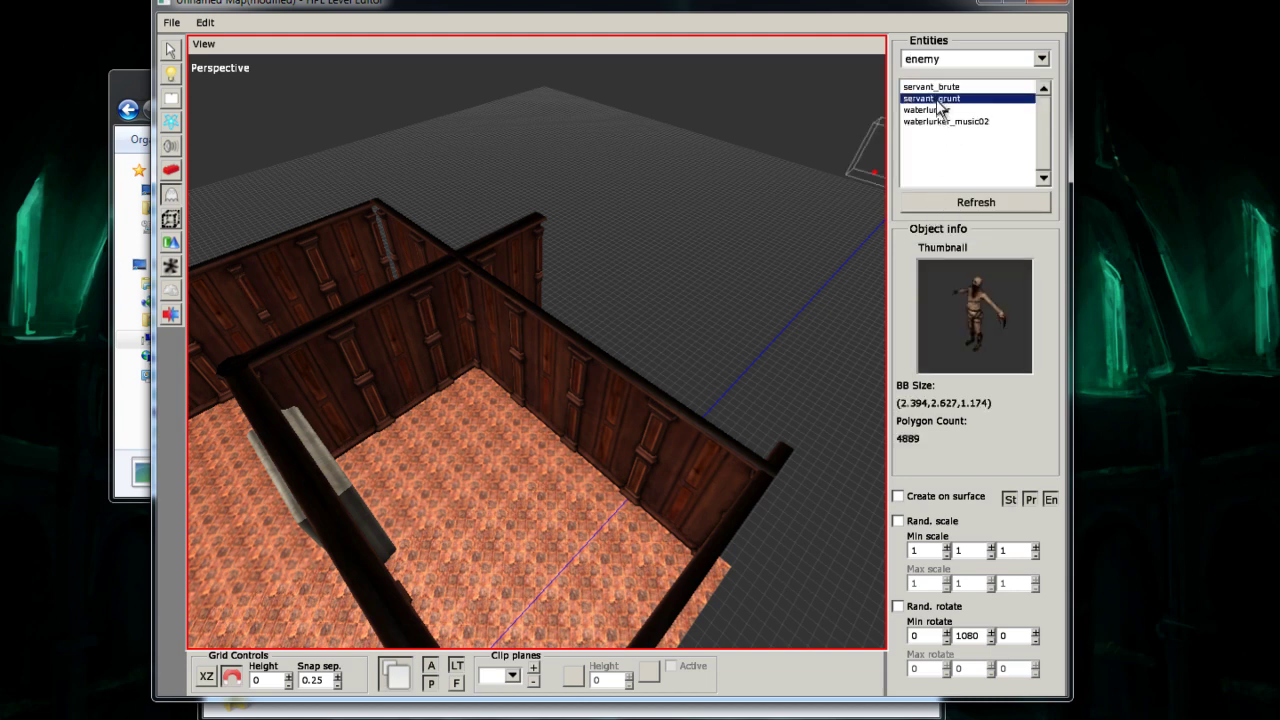
pyautogui.click(551, 525)
pyautogui.hotkey('ctrl', 'z')
pyautogui.scroll(2, 567, 525)
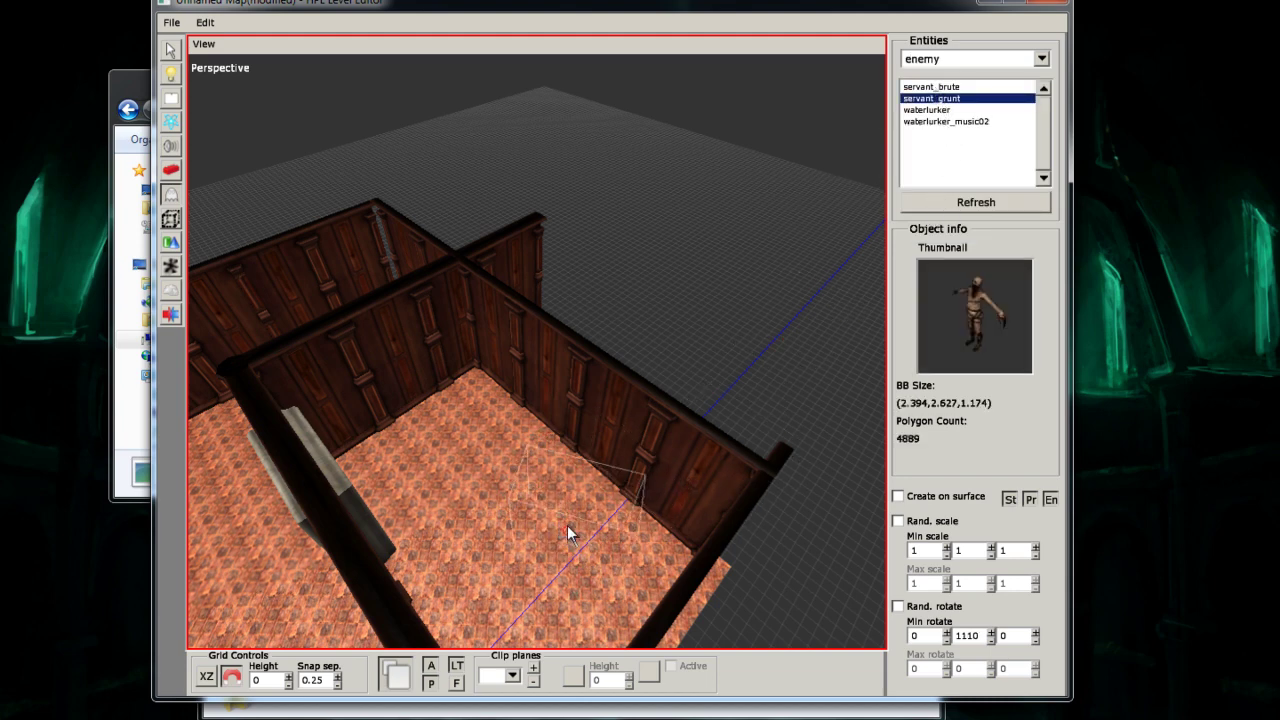
pyautogui.scroll(-6, 567, 525)
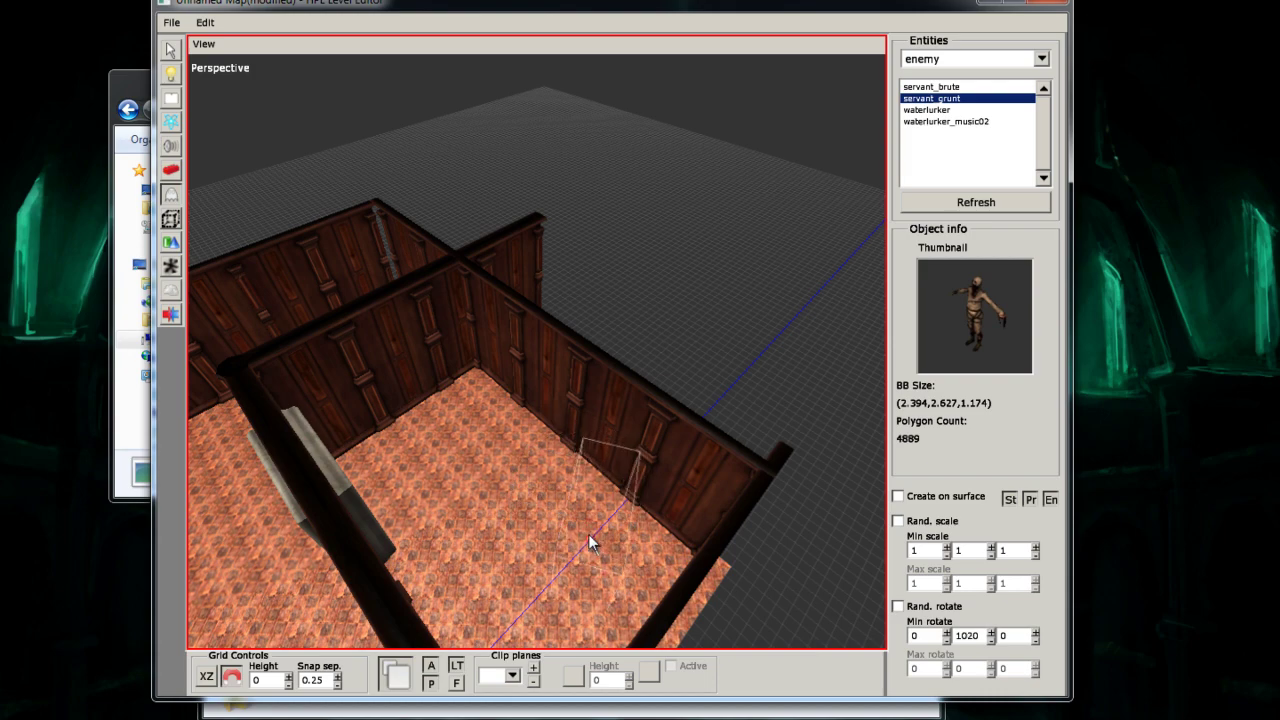
pyautogui.click(581, 533)
pyautogui.keyDown('alt'); pyautogui.moveTo(557, 503); pyautogui.dragTo(726, 463, button='middle'); pyautogui.keyUp('alt')
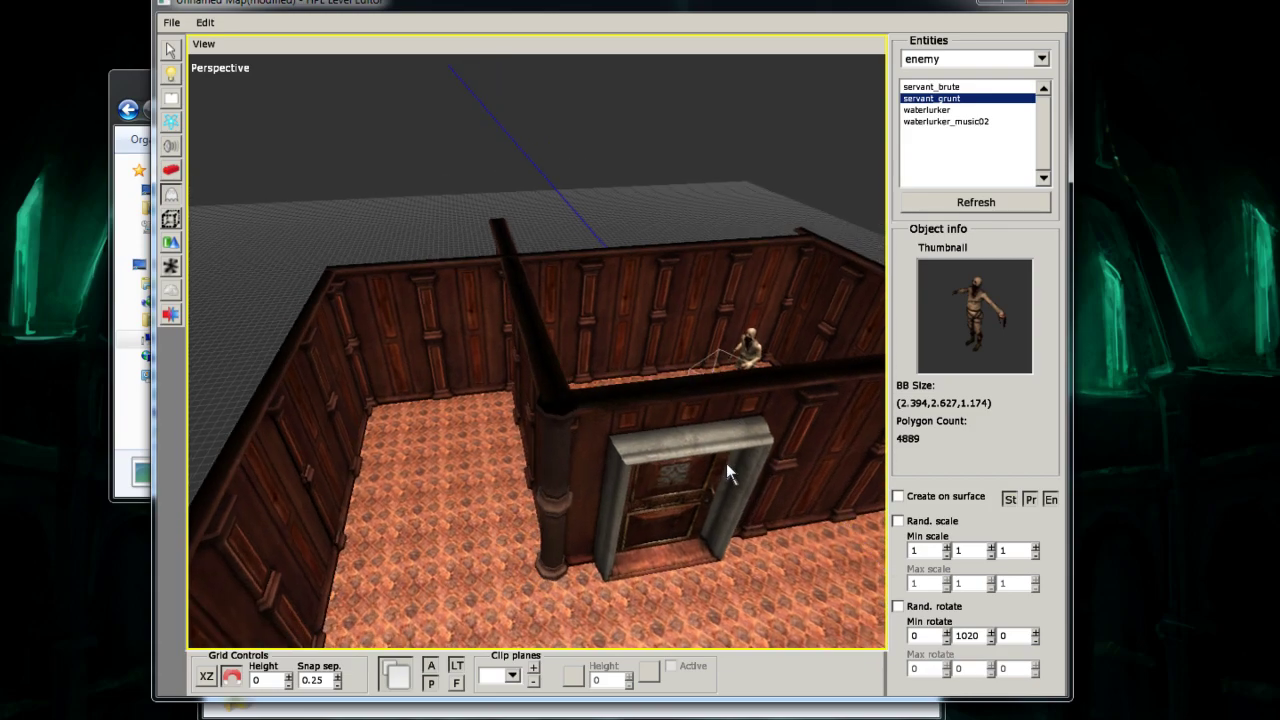
pyautogui.keyDown('alt'); pyautogui.moveTo(726, 463); pyautogui.dragTo(567, 505); pyautogui.keyUp('alt')
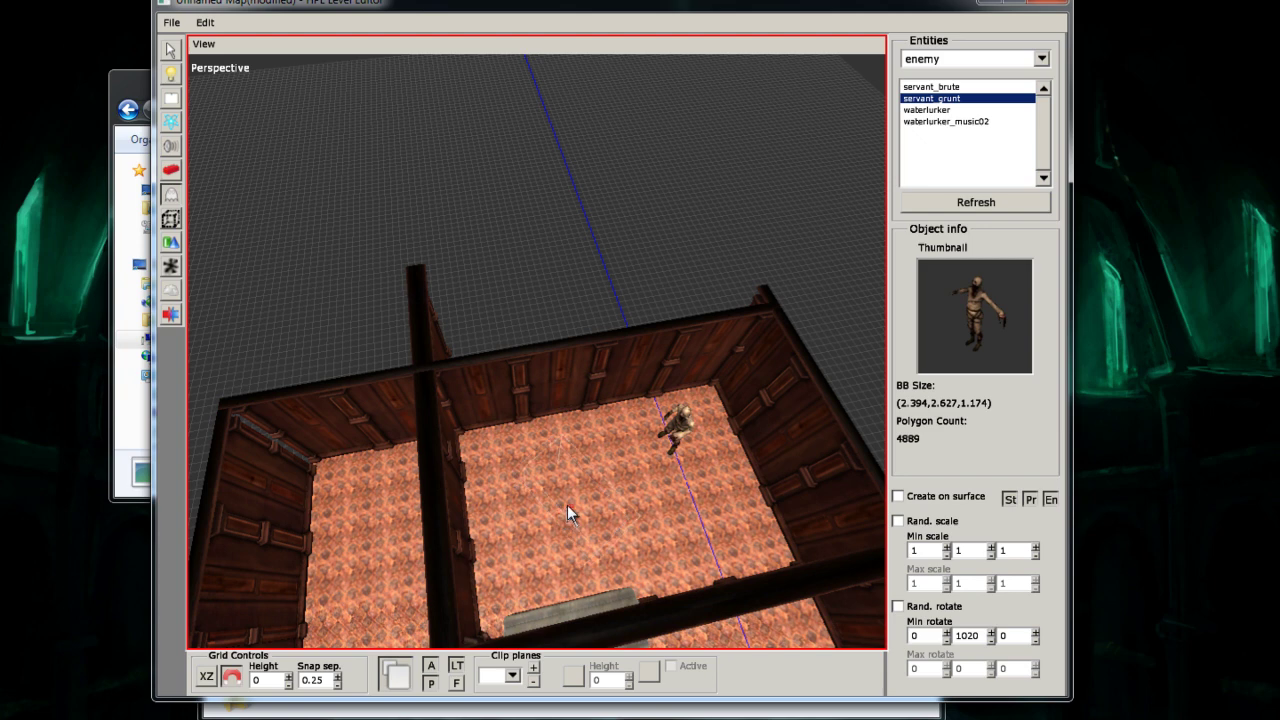
pyautogui.click(174, 174)
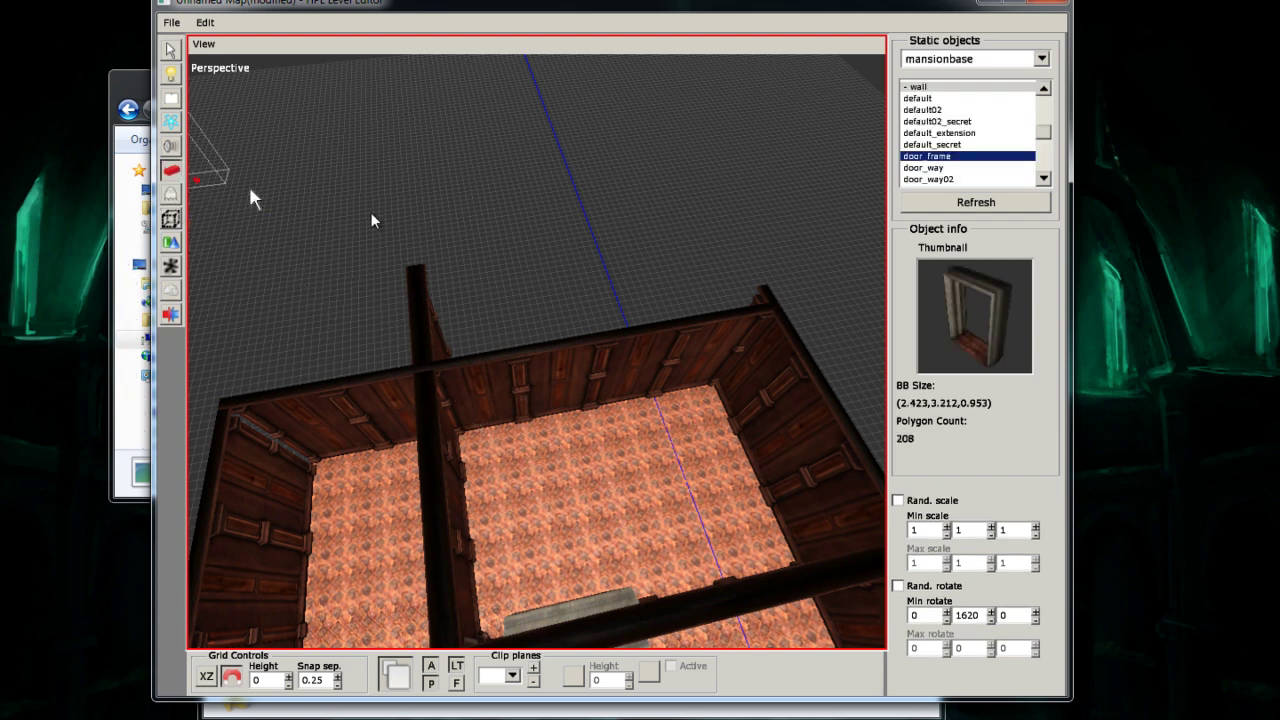
pyautogui.click(1040, 60)
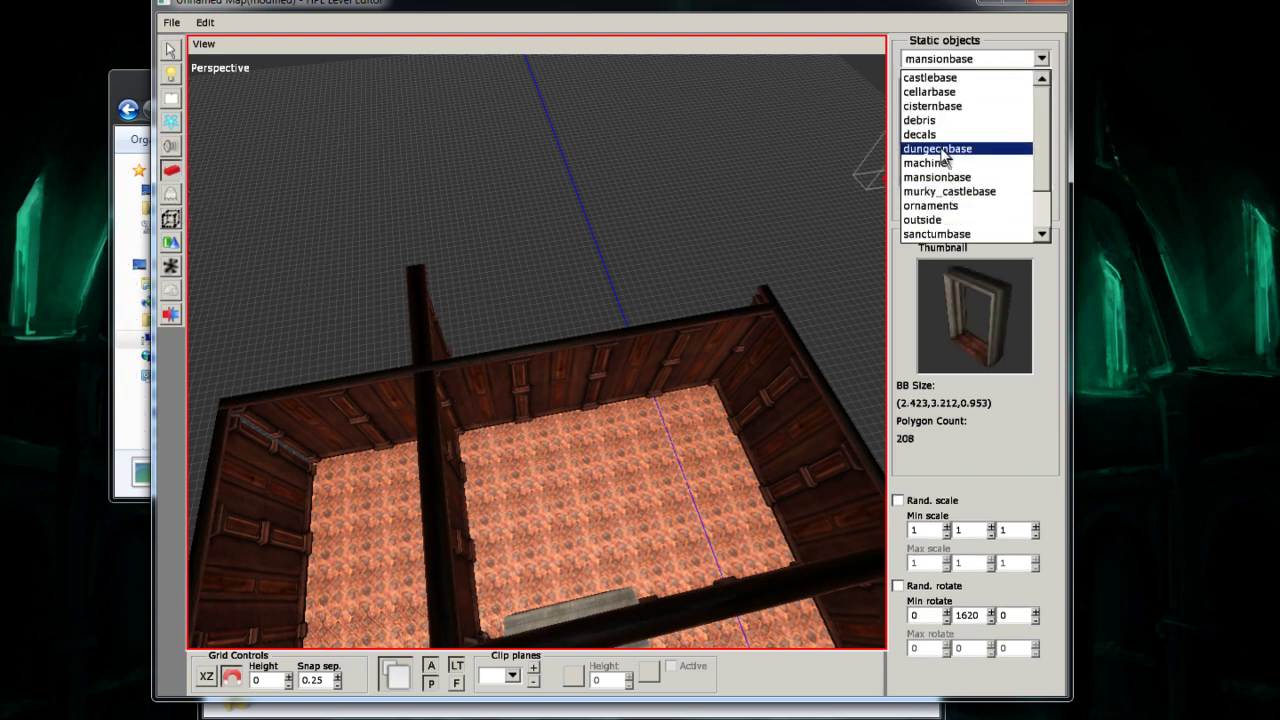
pyautogui.scroll(-3, 950, 165)
pyautogui.scroll(3, 935, 178)
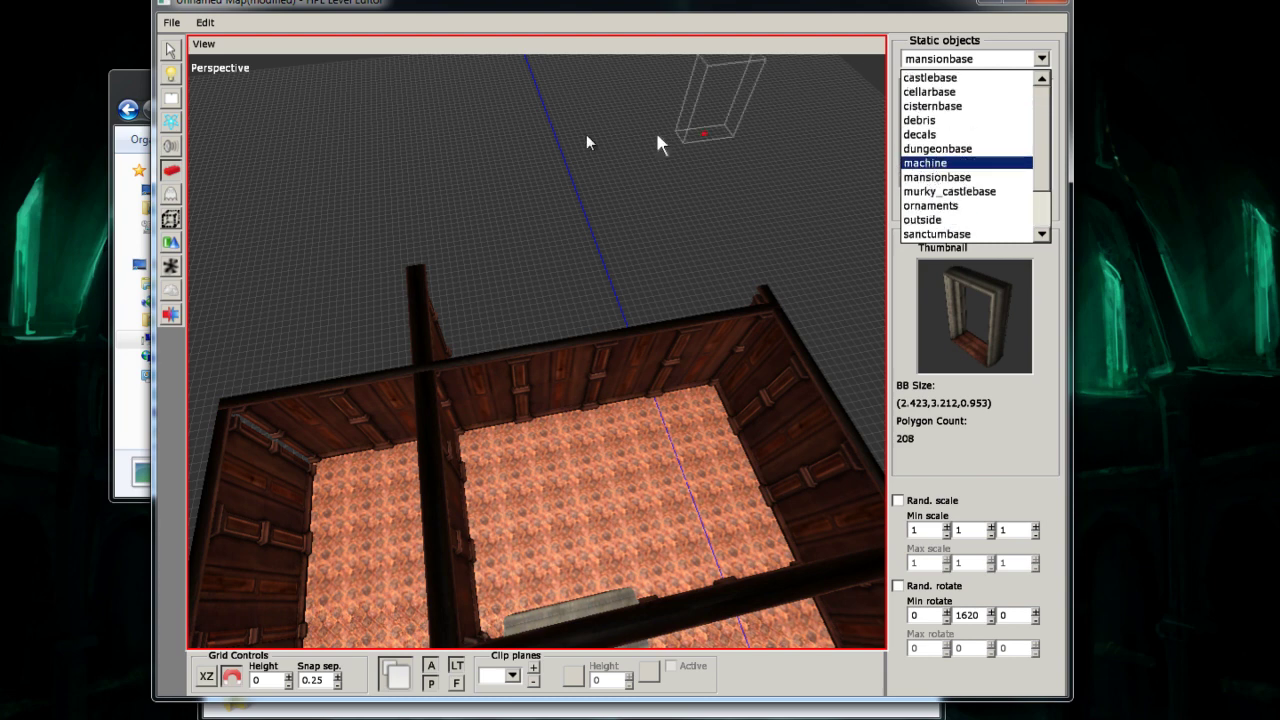
# - Place the servant_grunt entity again, nearer the middle of the smaller room's floor
pyautogui.click(169, 196)
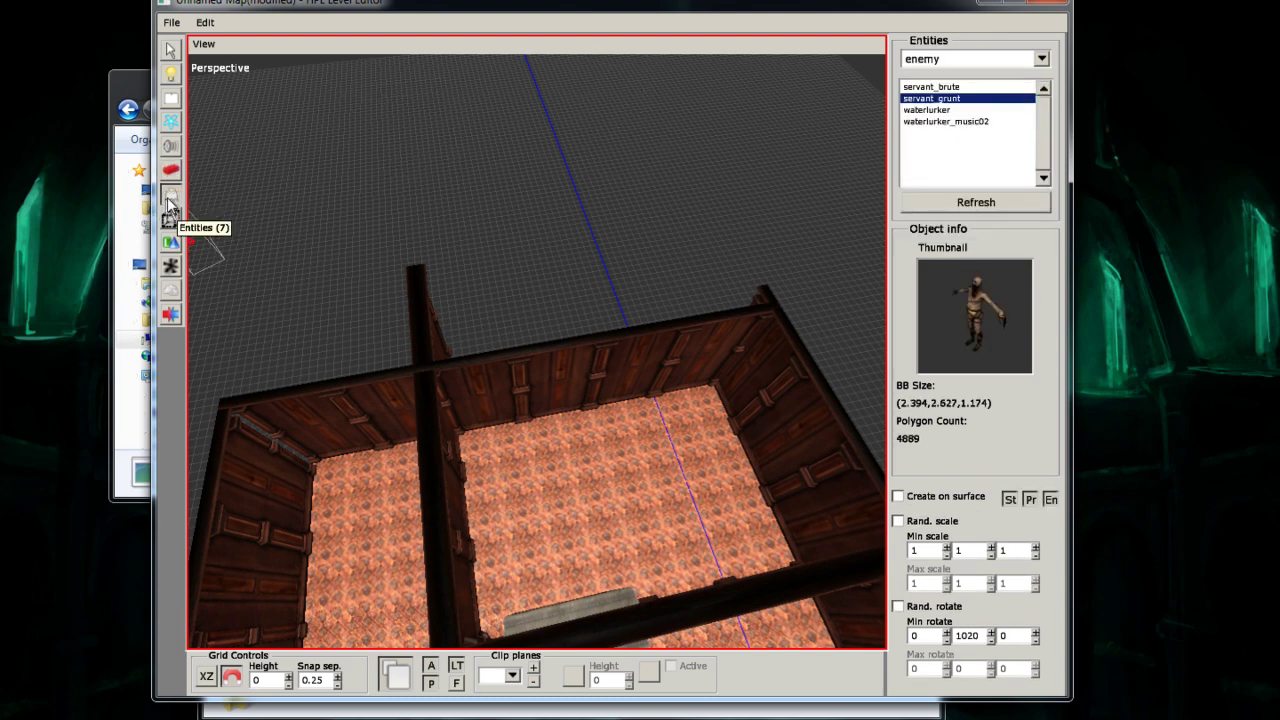
pyautogui.click(1040, 60)
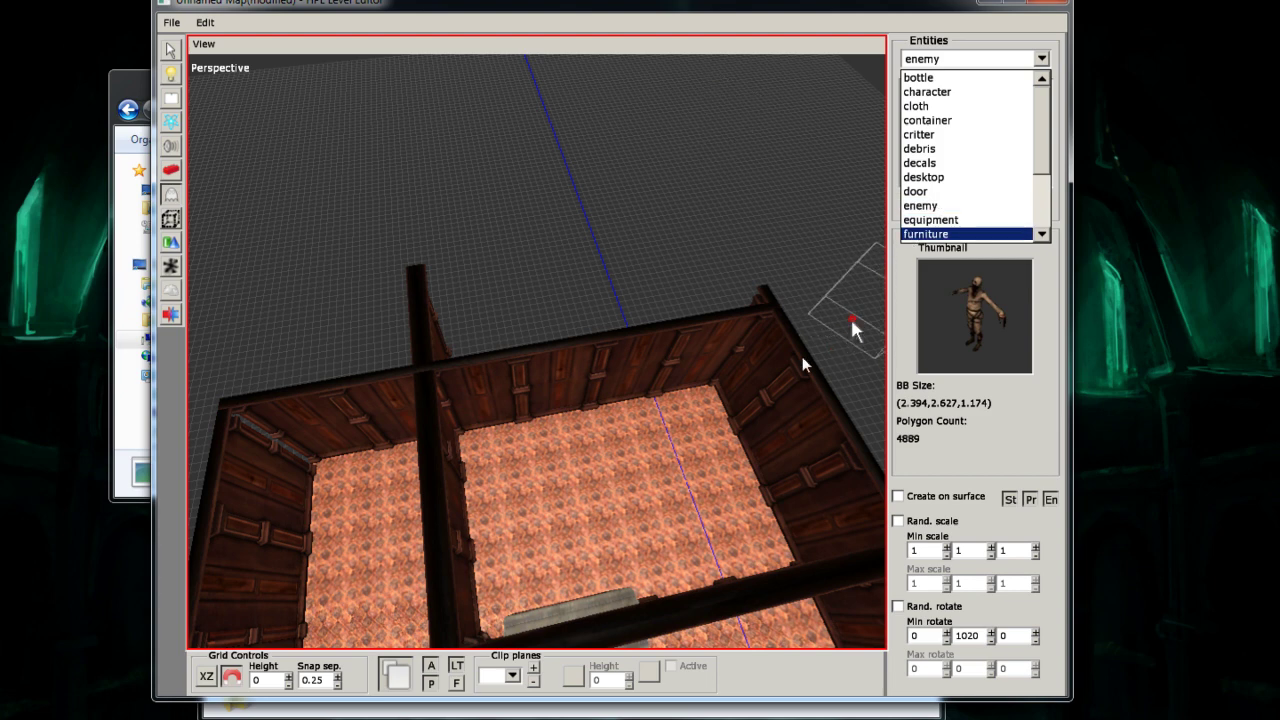
pyautogui.click(655, 467)
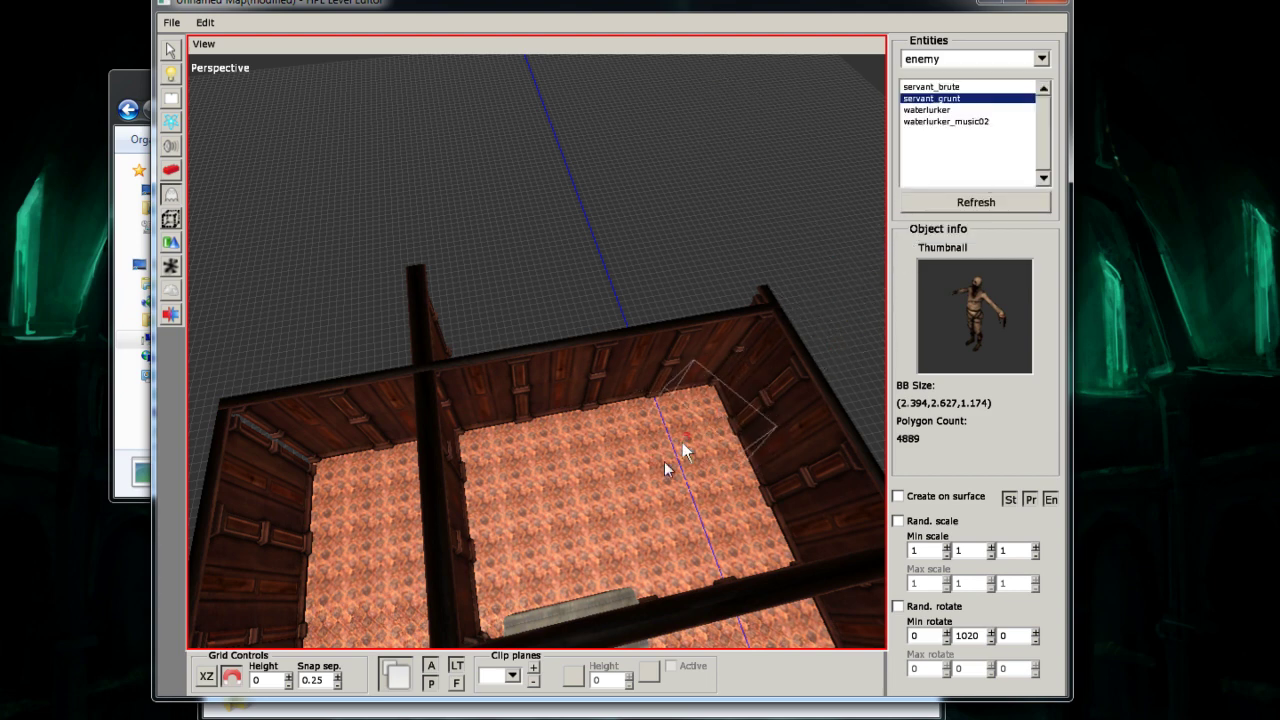
pyautogui.click(637, 479)
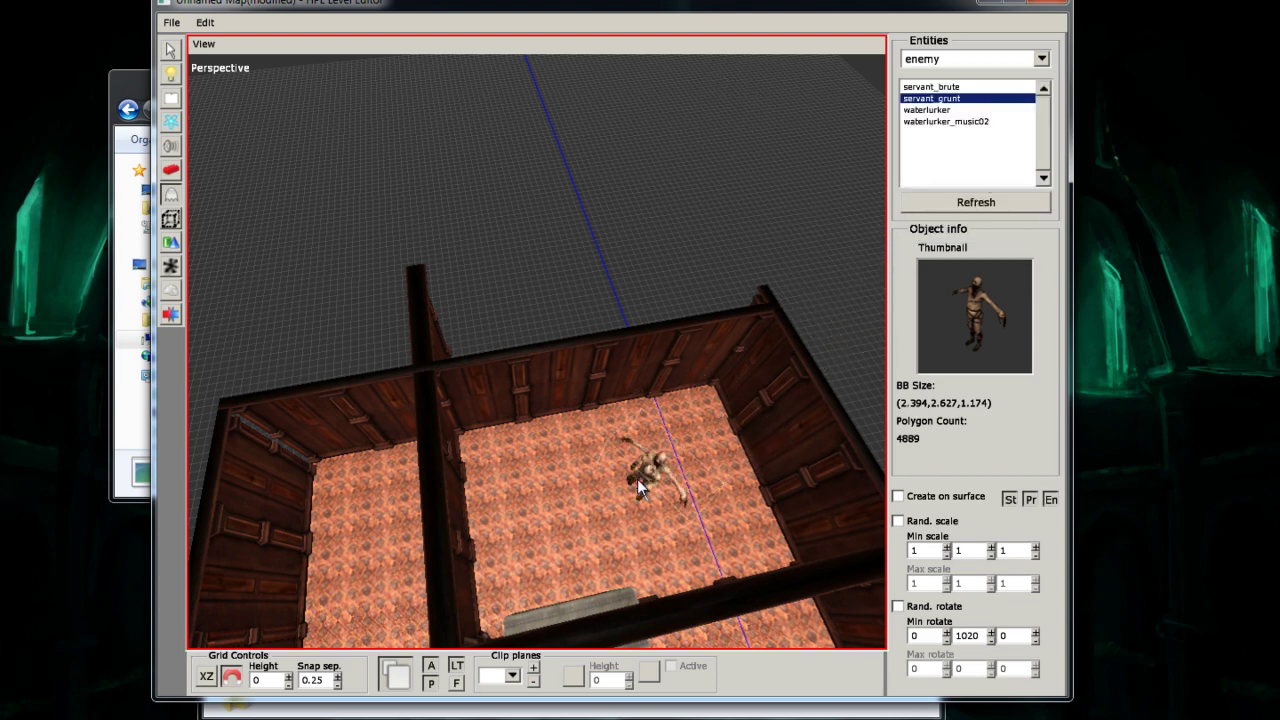
# - Place a sofa from the furniture entities against the smaller room's outer wall with a Y rotation of 1080
pyautogui.click(980, 66)
pyautogui.click(960, 226)
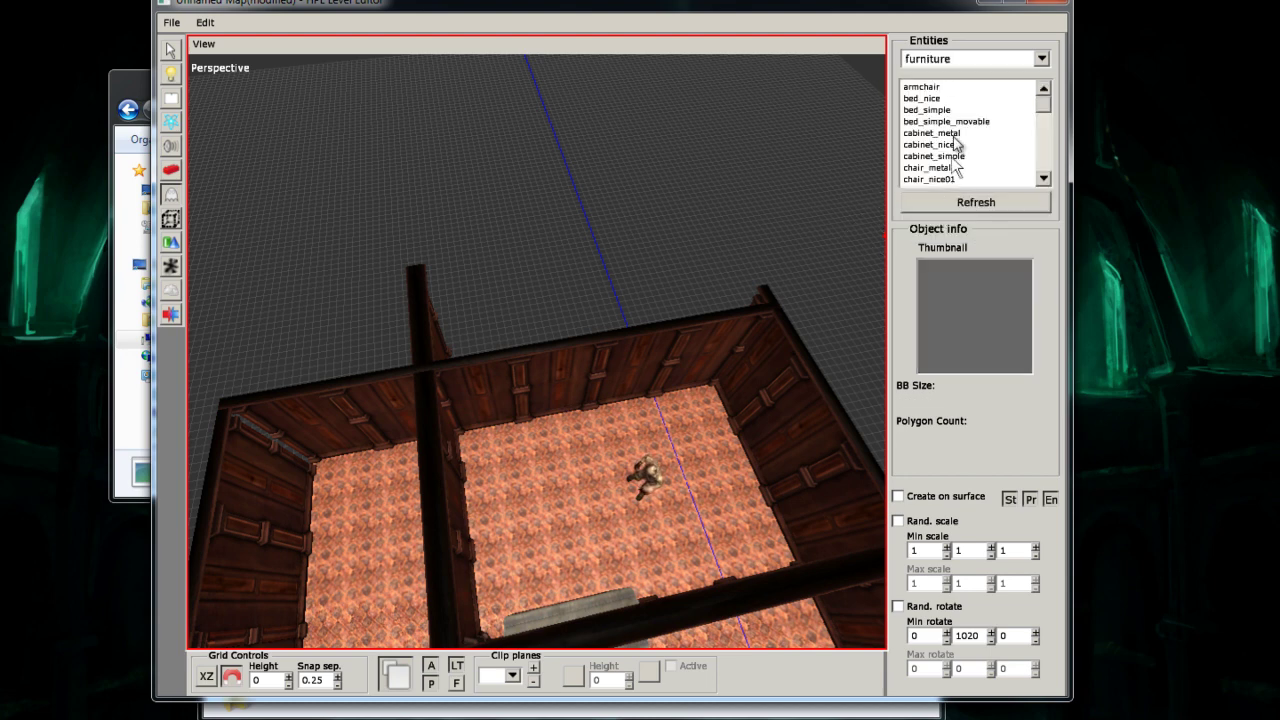
pyautogui.click(943, 110)
pyautogui.click(930, 99)
pyautogui.click(924, 88)
pyautogui.scroll(-4, 931, 143)
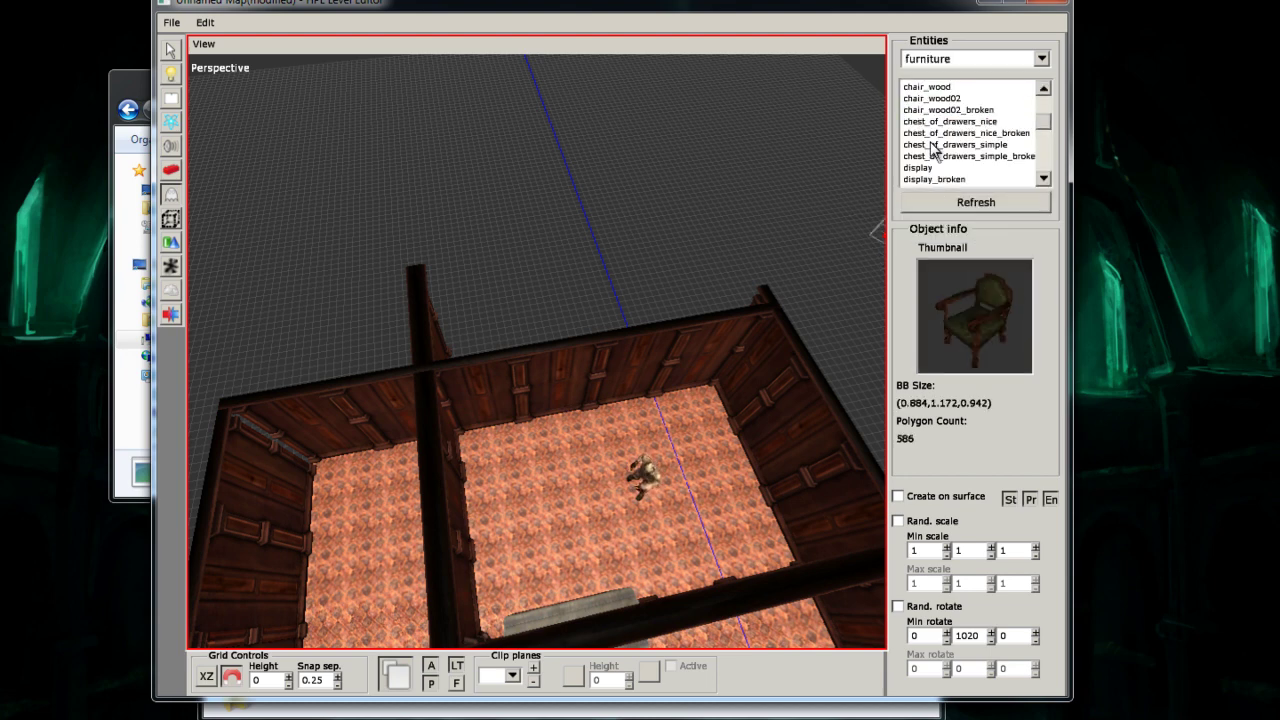
pyautogui.scroll(-5, 957, 147)
pyautogui.click(925, 98)
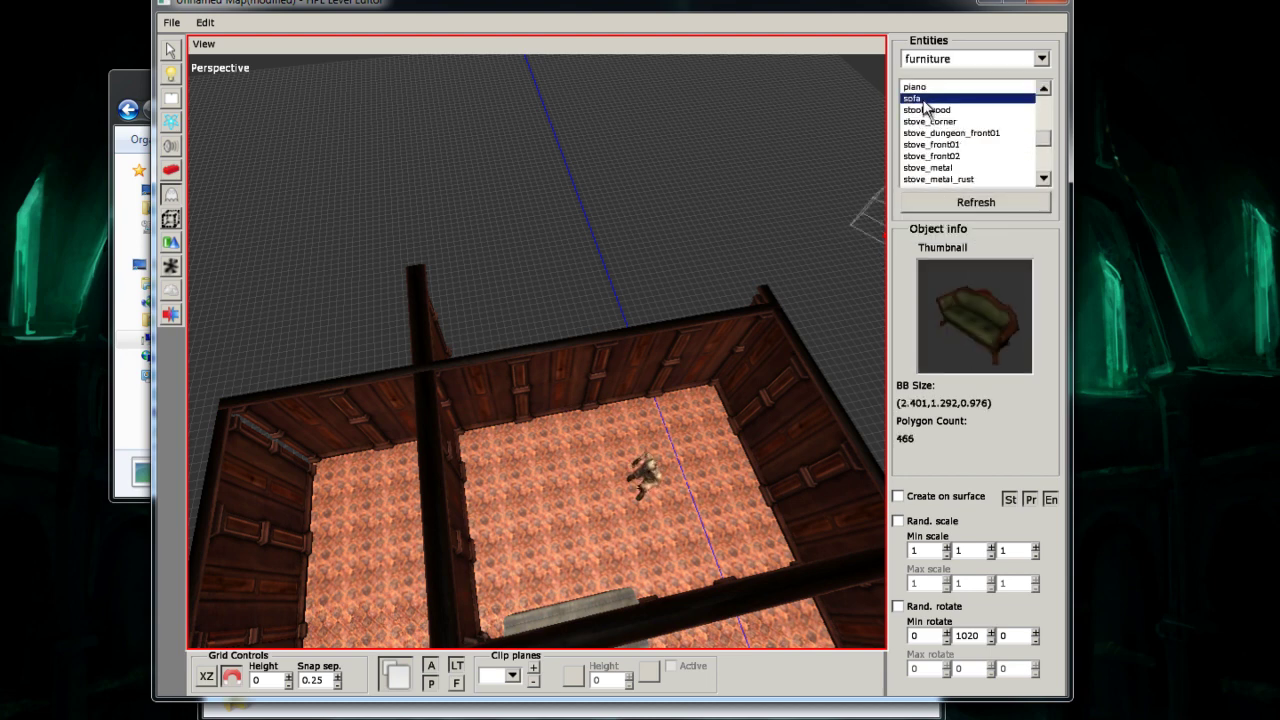
pyautogui.click(514, 443)
pyautogui.moveTo(584, 460); pyautogui.dragTo(714, 409, button='middle')
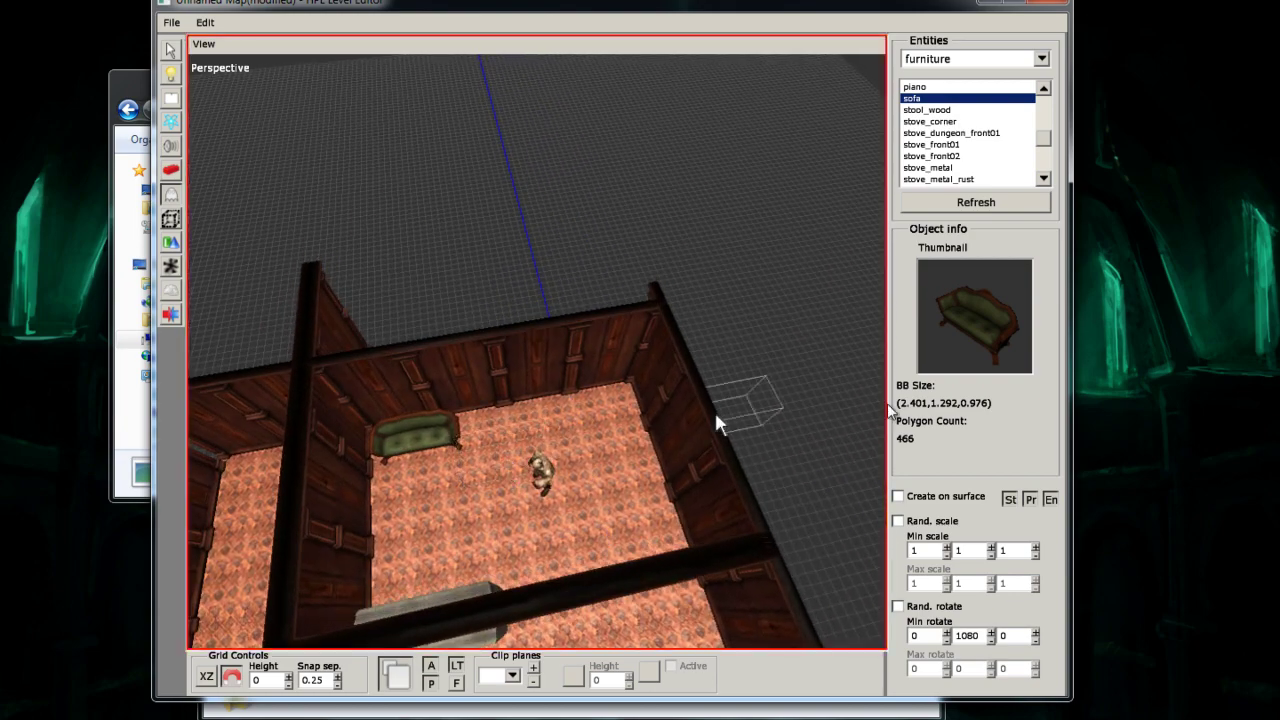
# - Place a shelf_high01 from the storage entities in the smaller room's far corner with a Y rotation of 990
pyautogui.click(1041, 58)
pyautogui.scroll(-3, 955, 170)
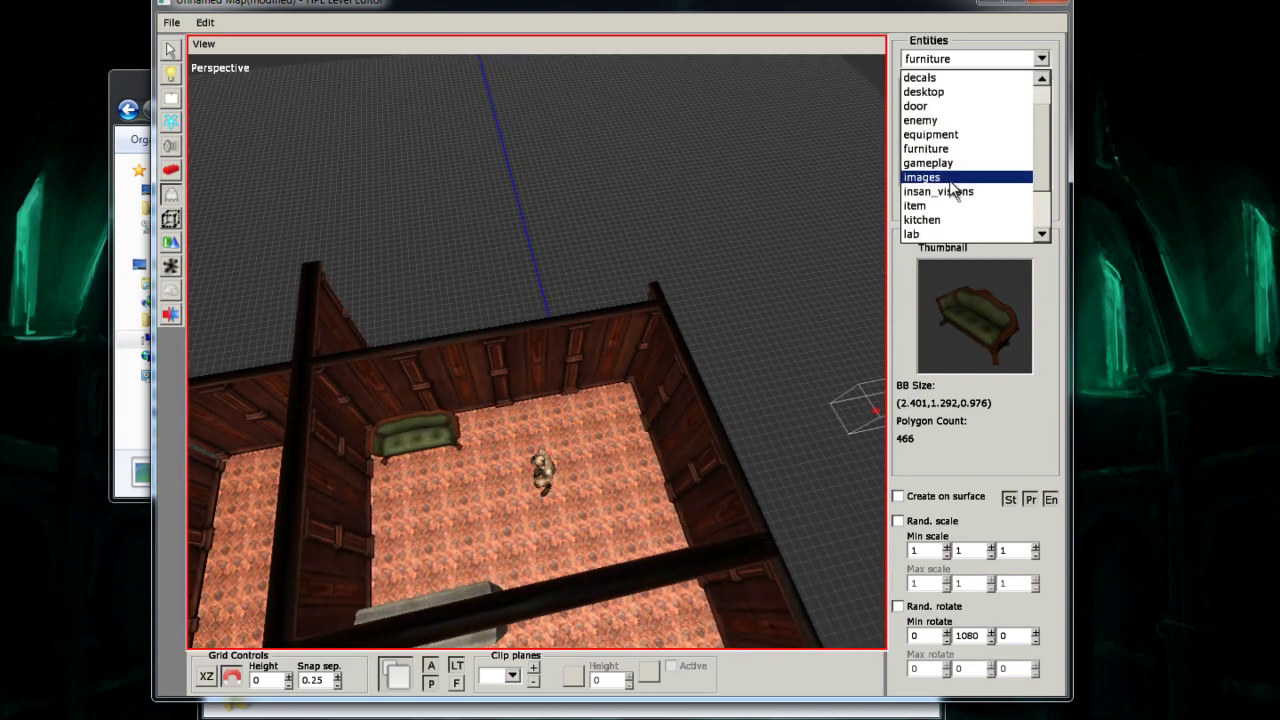
pyautogui.scroll(-3, 952, 190)
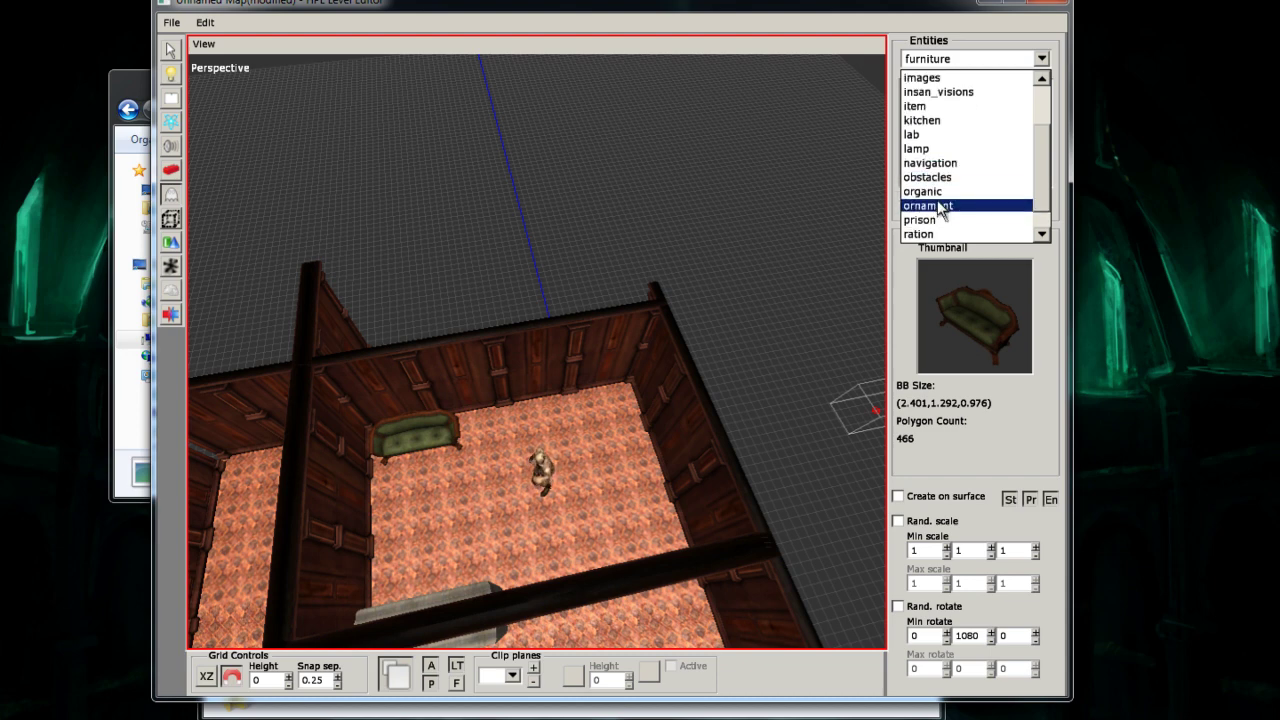
pyautogui.scroll(-2, 935, 200)
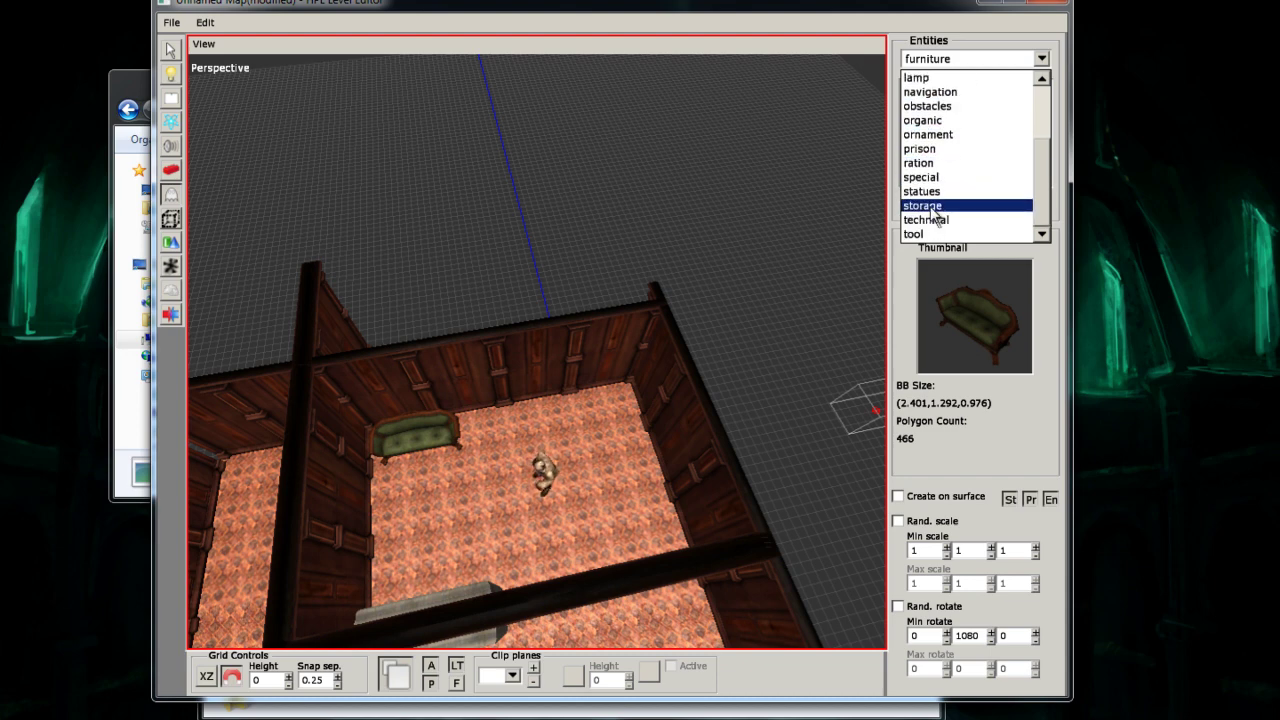
pyautogui.click(930, 206)
pyautogui.click(930, 133)
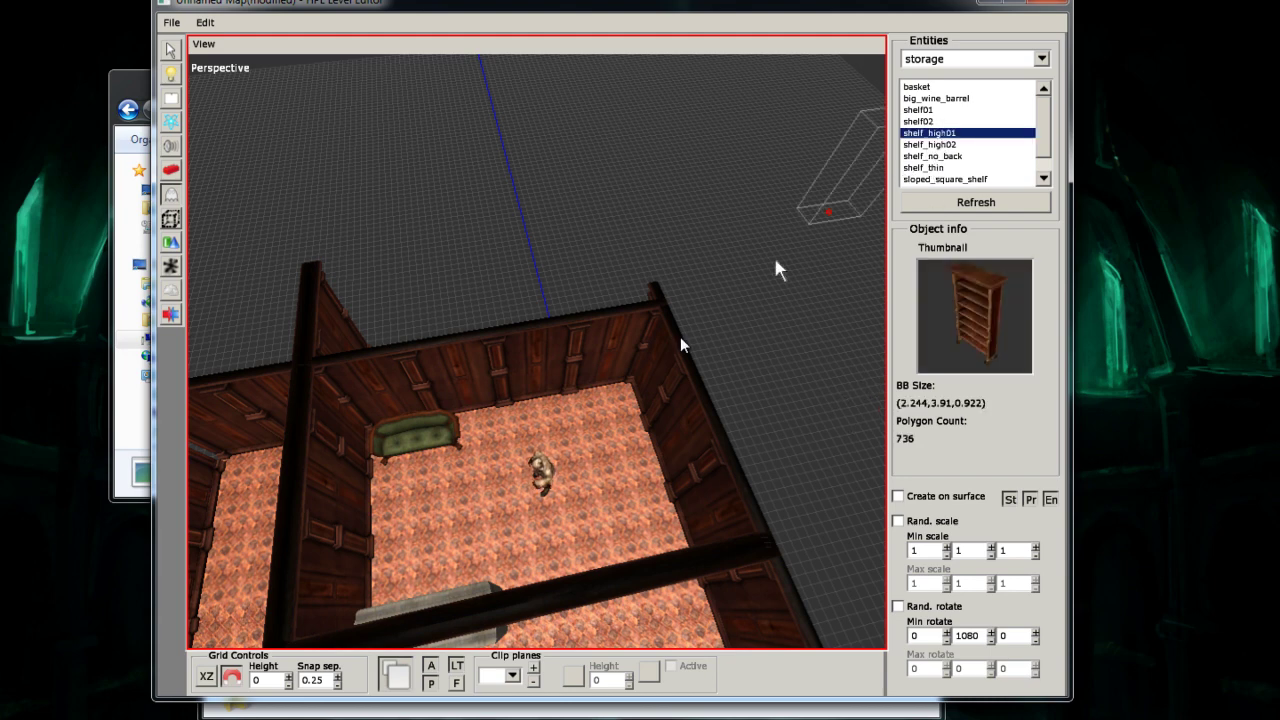
pyautogui.scroll(1, 595, 409)
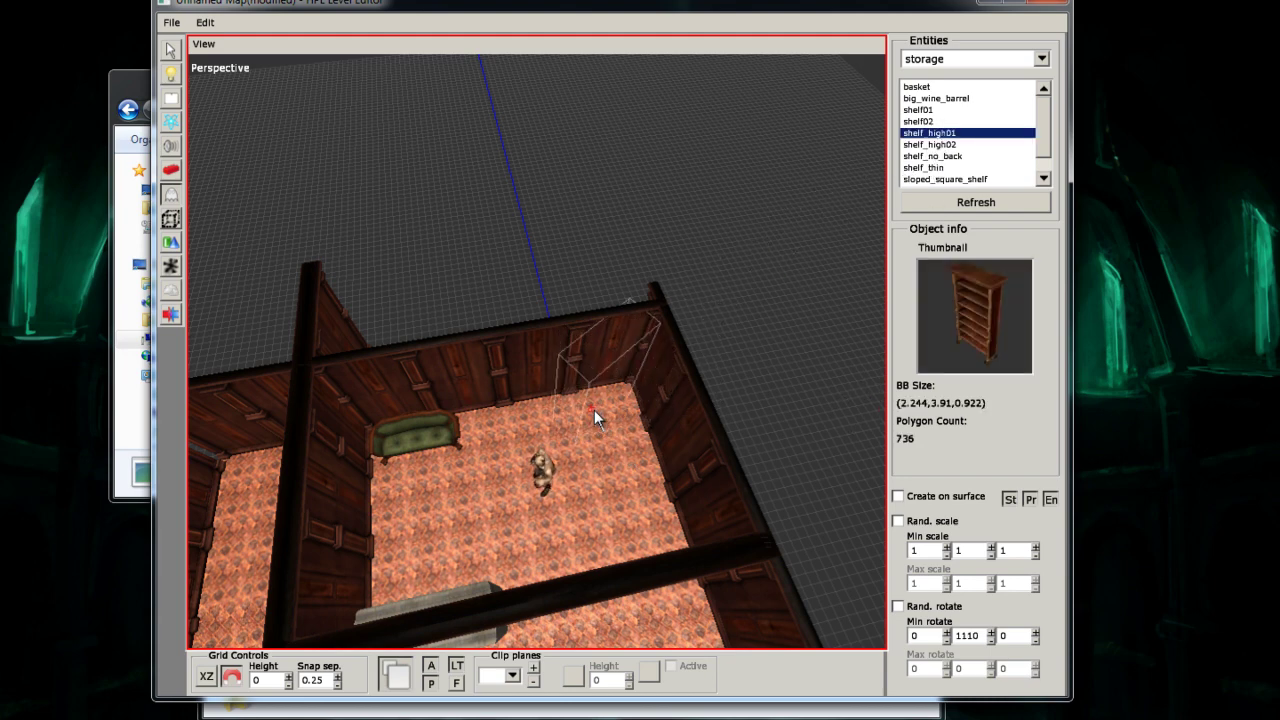
pyautogui.scroll(-2, 620, 435)
pyautogui.scroll(-1, 618, 432)
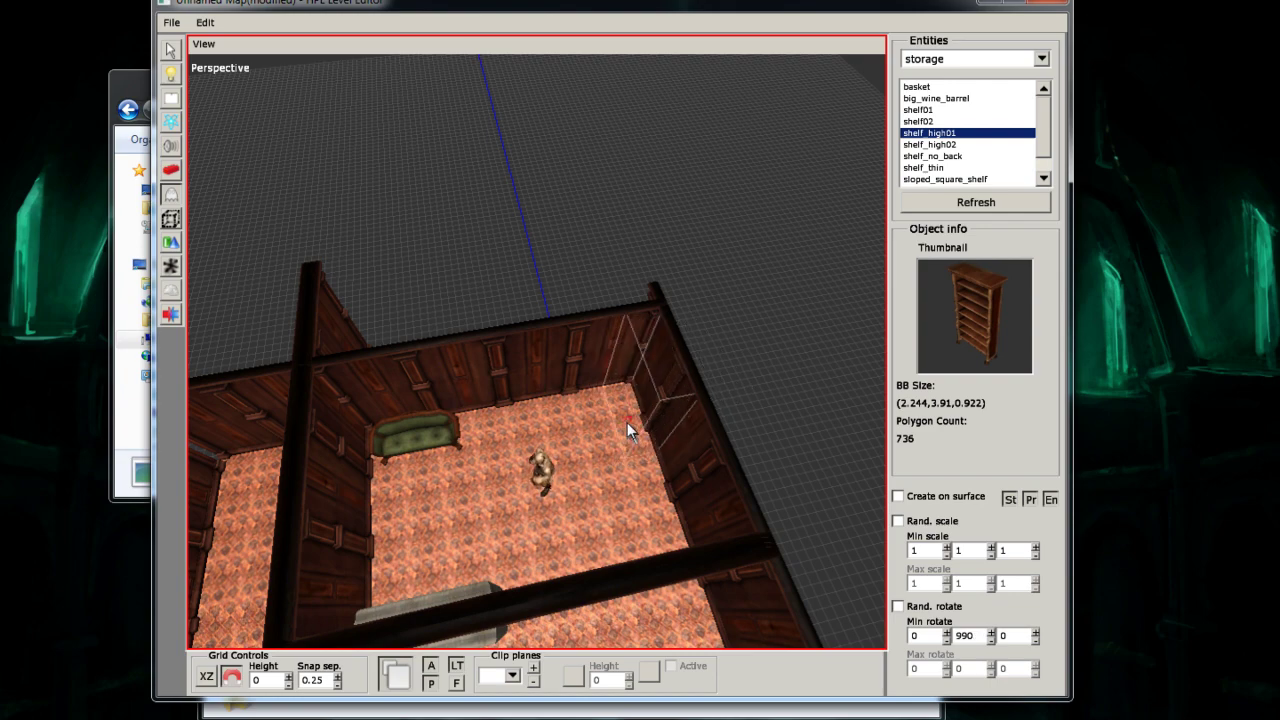
pyautogui.click(626, 422)
# - Place a second shelf_high01 along the same wall, leaving a narrow gap beside the first shelf
pyautogui.moveTo(674, 469); pyautogui.dragTo(646, 503, button='middle')
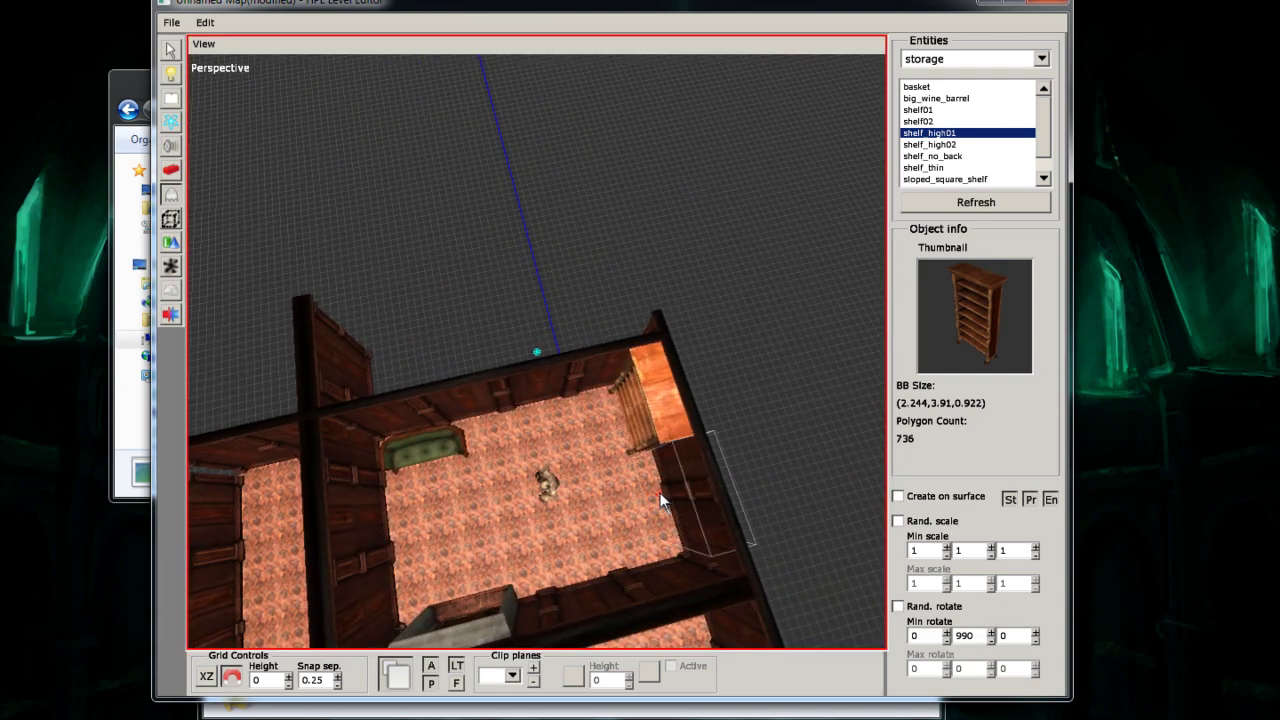
pyautogui.click(659, 492)
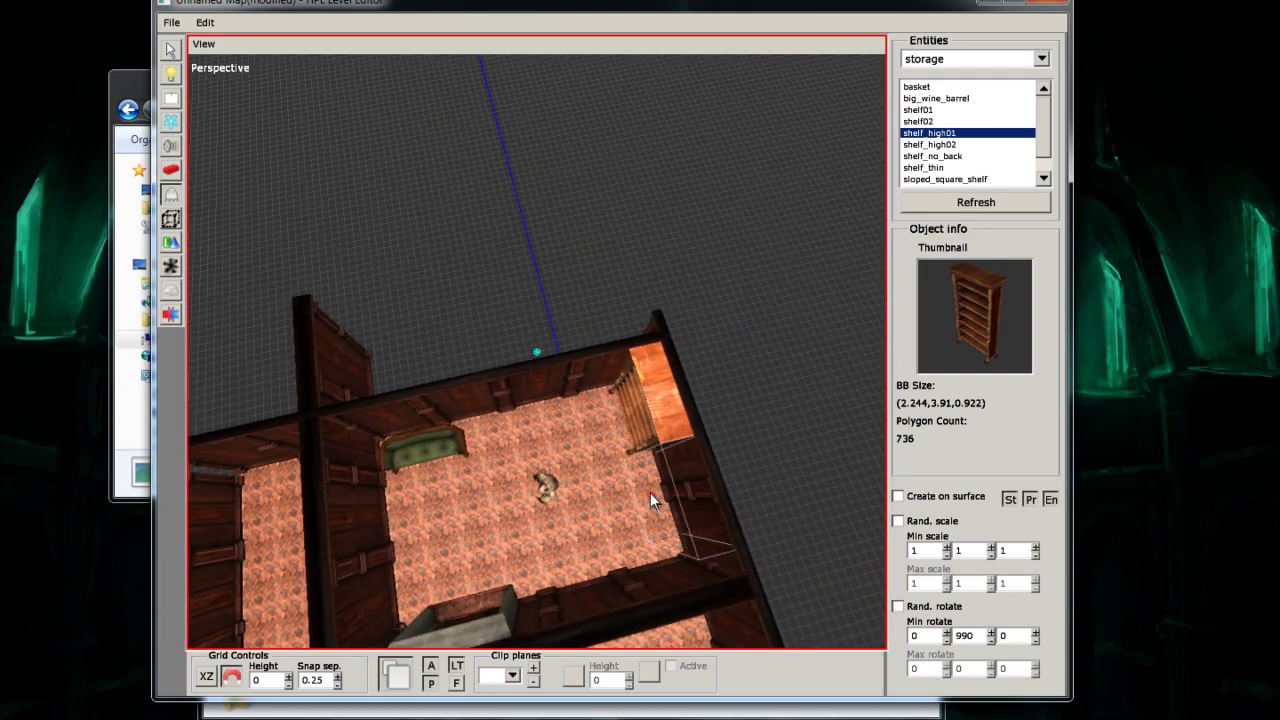
pyautogui.moveTo(656, 495); pyautogui.dragTo(781, 238, button='middle')
pyautogui.click(633, 284)
# - Place a candlestick_floor from the lamp entities in front of the gap between the two tall shelves
pyautogui.click(1041, 58)
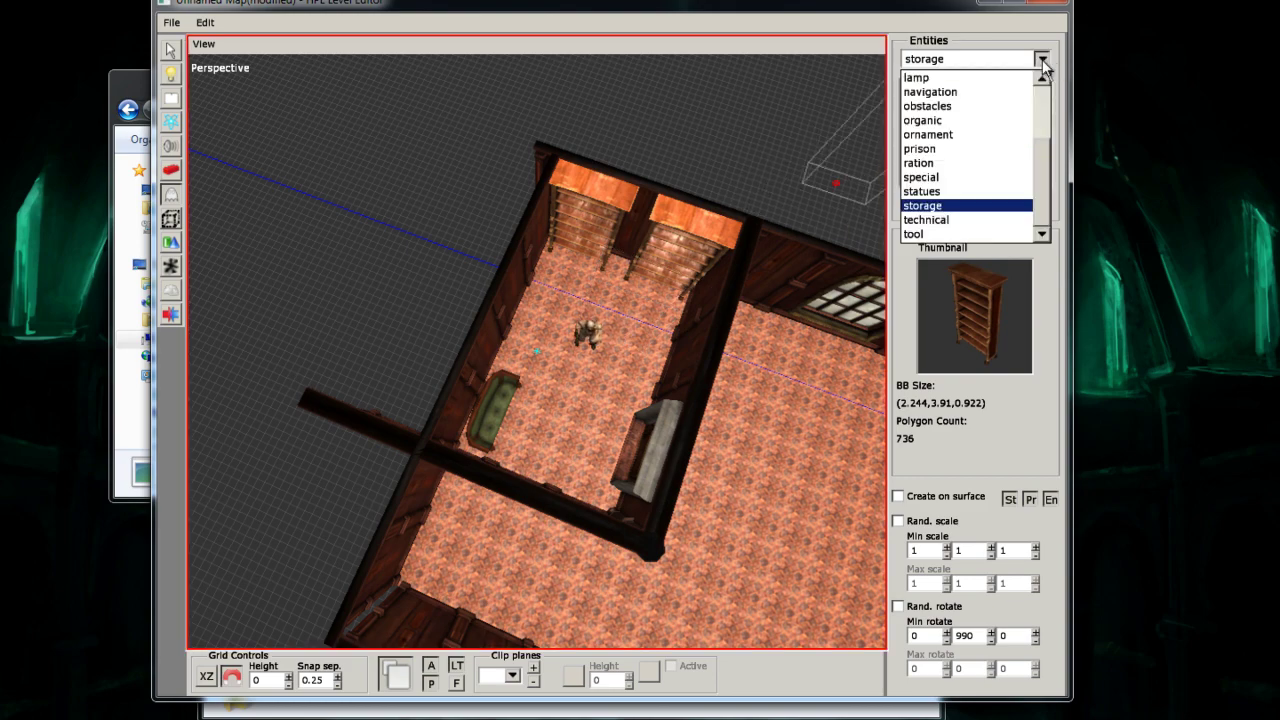
pyautogui.scroll(2, 947, 180)
pyautogui.click(918, 148)
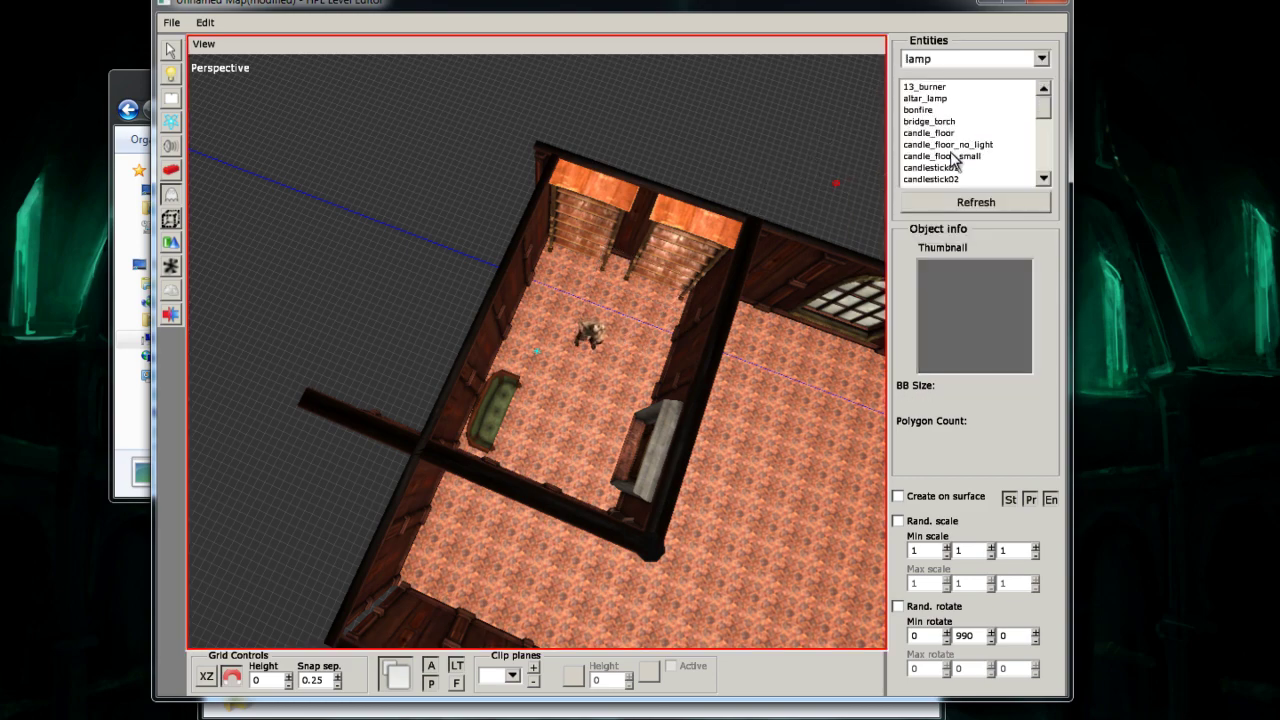
pyautogui.scroll(-3, 947, 158)
pyautogui.scroll(-3, 947, 158)
pyautogui.scroll(3, 960, 152)
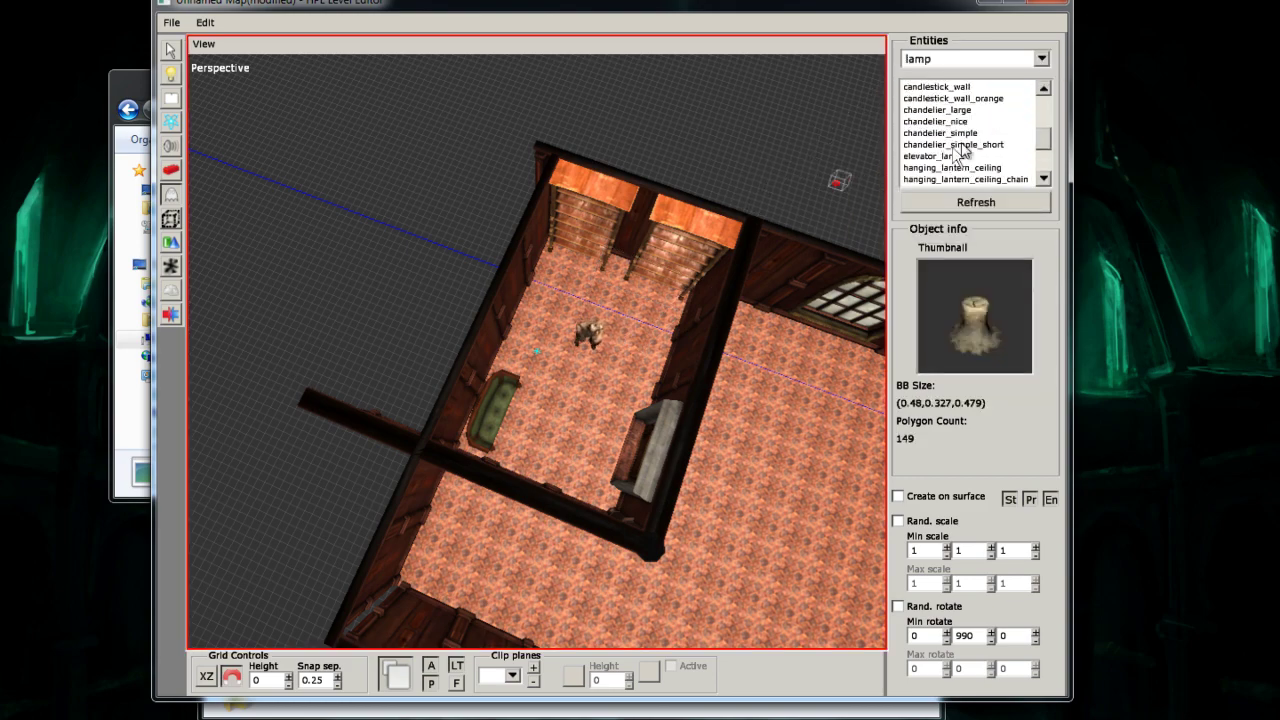
pyautogui.scroll(-2, 962, 134)
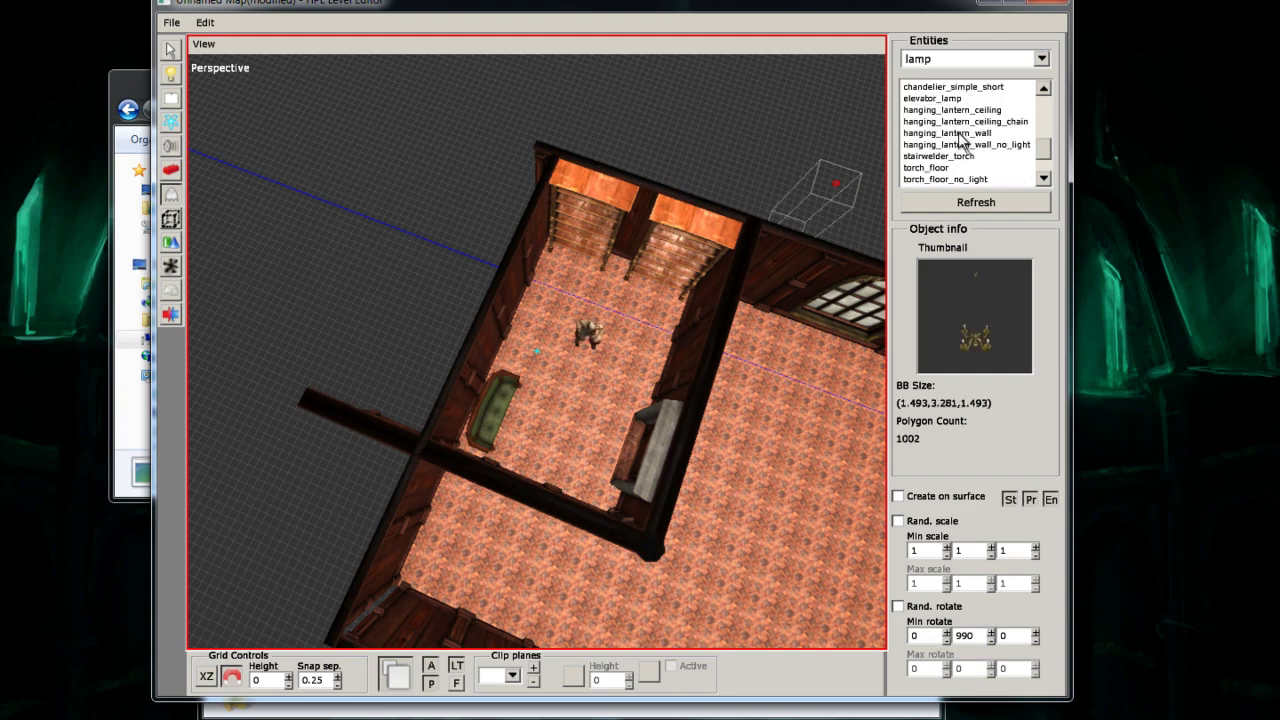
pyautogui.scroll(4, 960, 140)
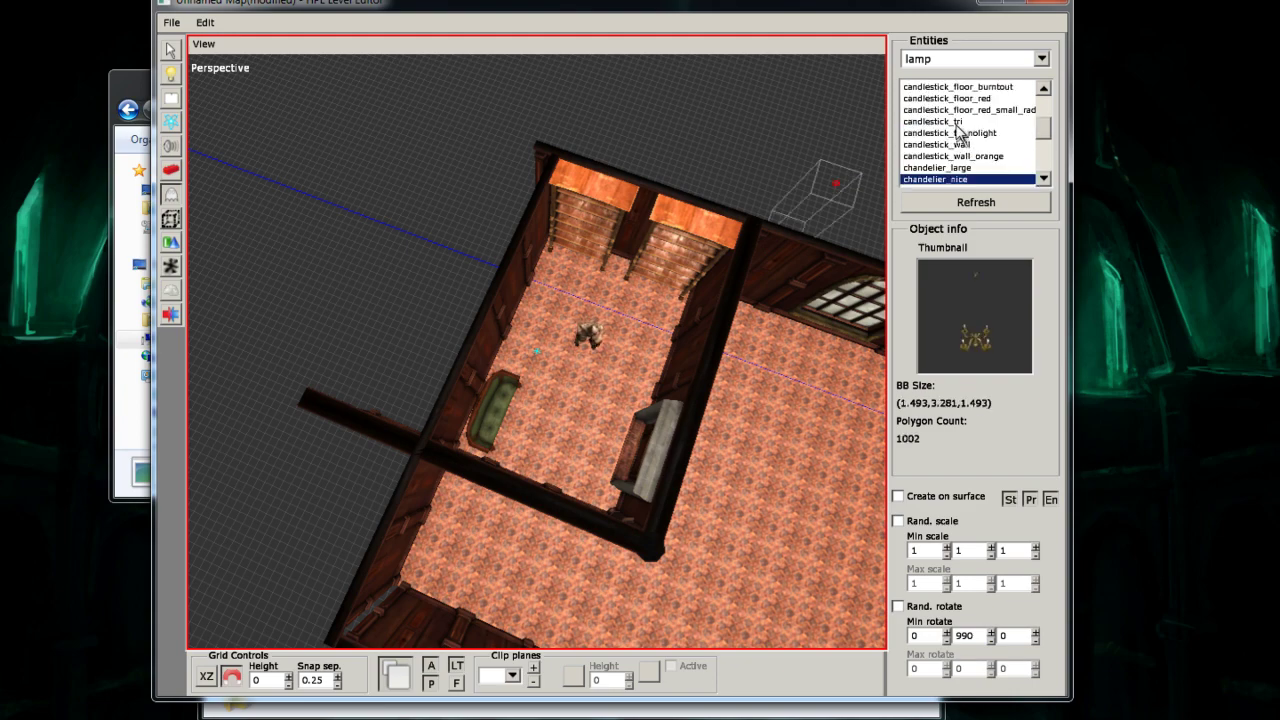
pyautogui.scroll(2, 967, 154)
pyautogui.click(966, 135)
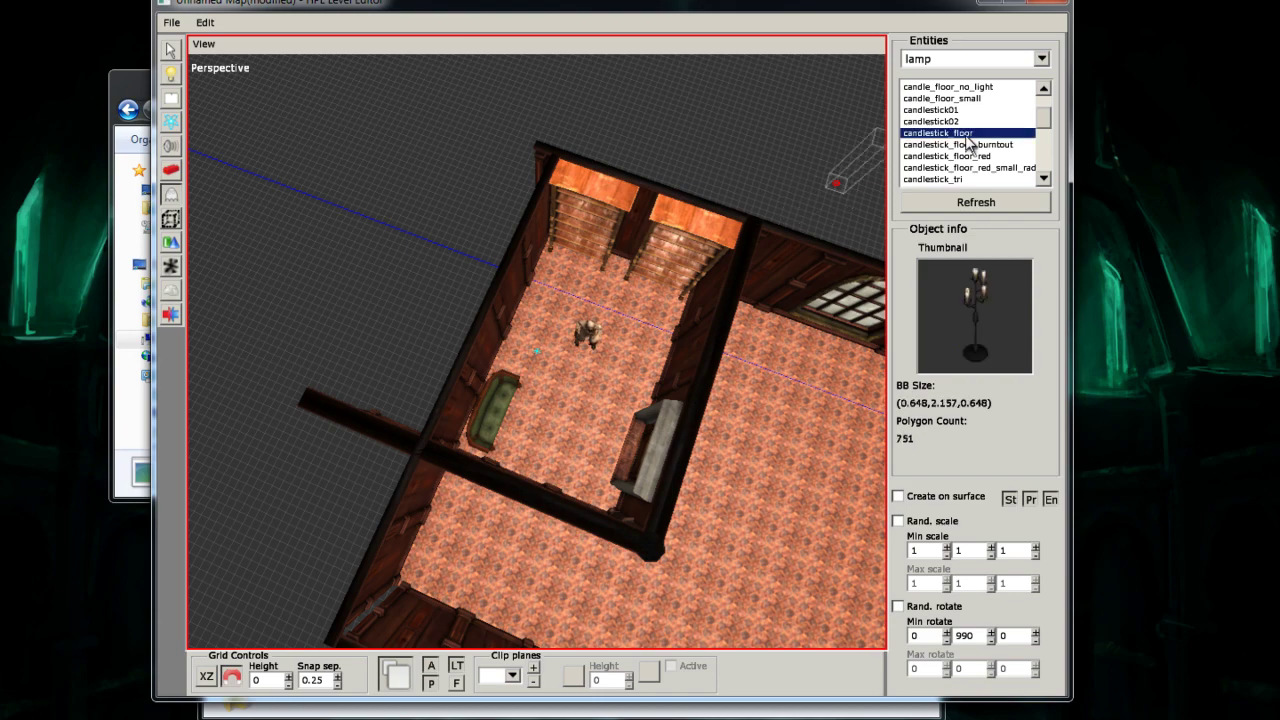
pyautogui.click(617, 296)
# - Move the floor candlestick into the gap between the two tall shelves, to about X 1.623 and Z -17.874
pyautogui.scroll(5, 622, 322)
pyautogui.moveTo(617, 296)
pyautogui.mouseDown(button='middle')
pyautogui.moveTo(615, 325)
pyautogui.moveTo(632, 288)
pyautogui.moveTo(615, 310)
pyautogui.mouseUp(button='middle')
pyautogui.click(173, 55)
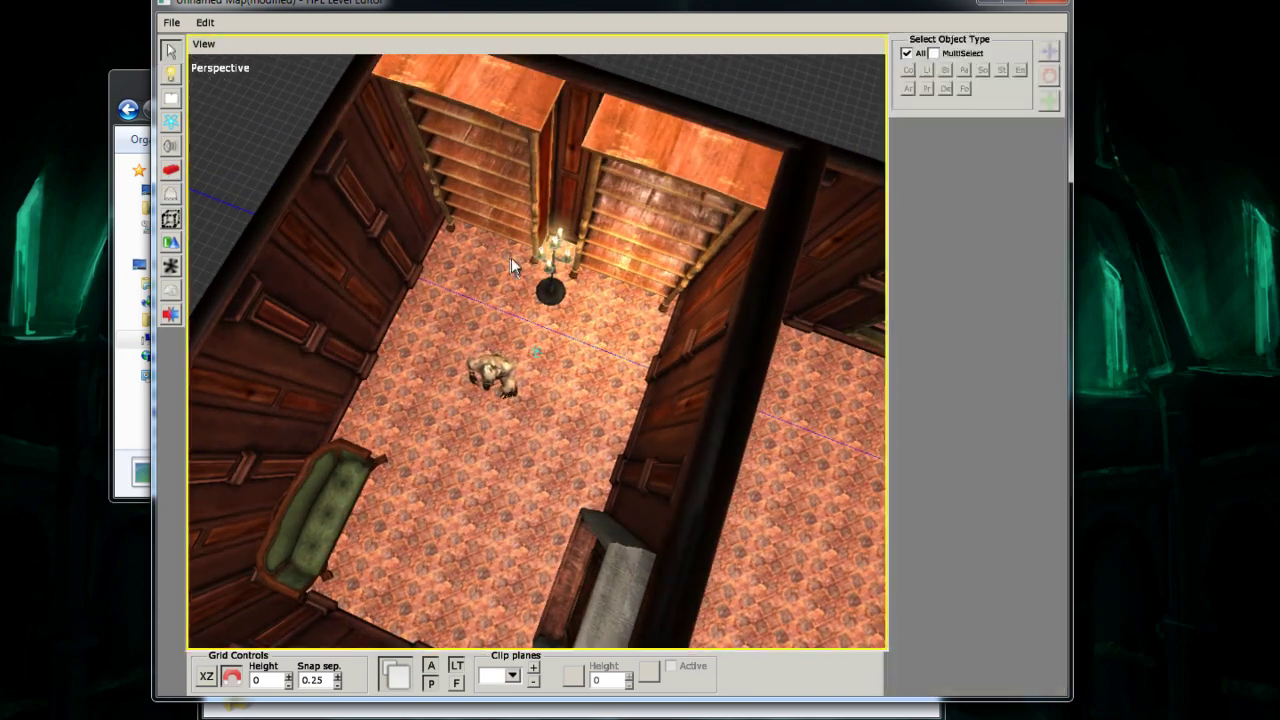
pyautogui.moveTo(511, 257); pyautogui.dragTo(542, 325, button='middle')
pyautogui.click(598, 335)
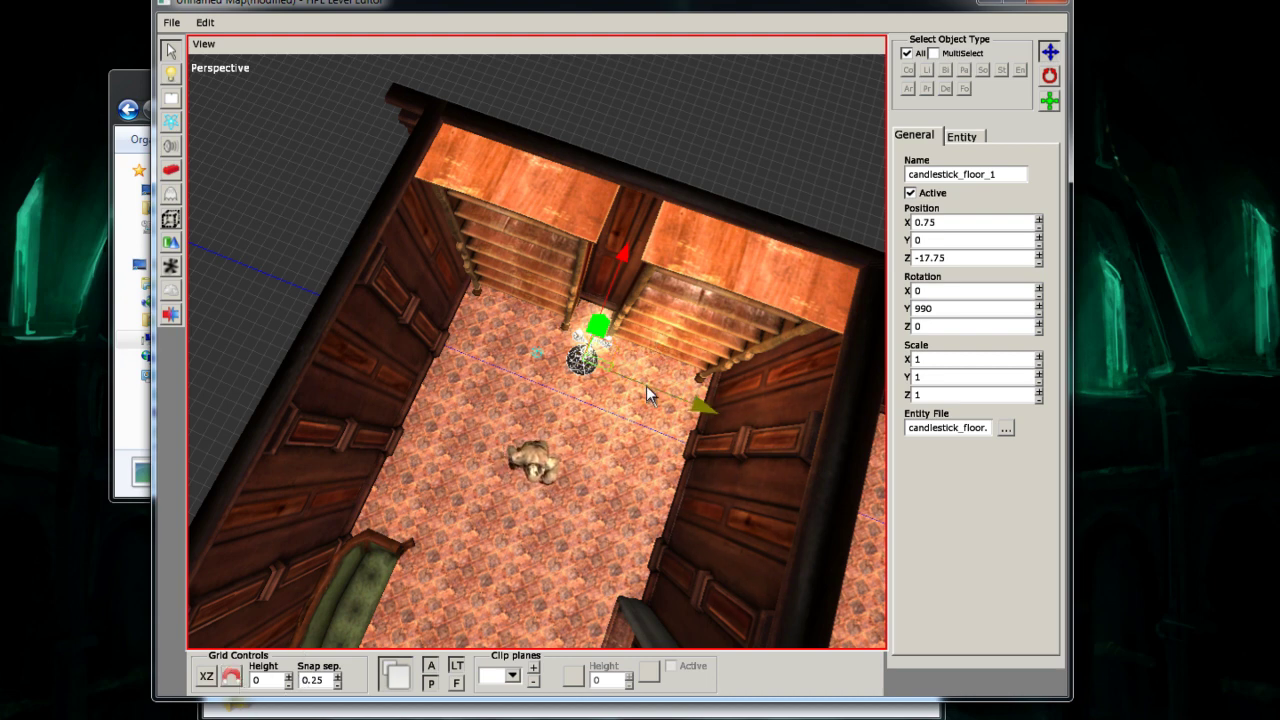
pyautogui.moveTo(646, 385); pyautogui.dragTo(640, 384)
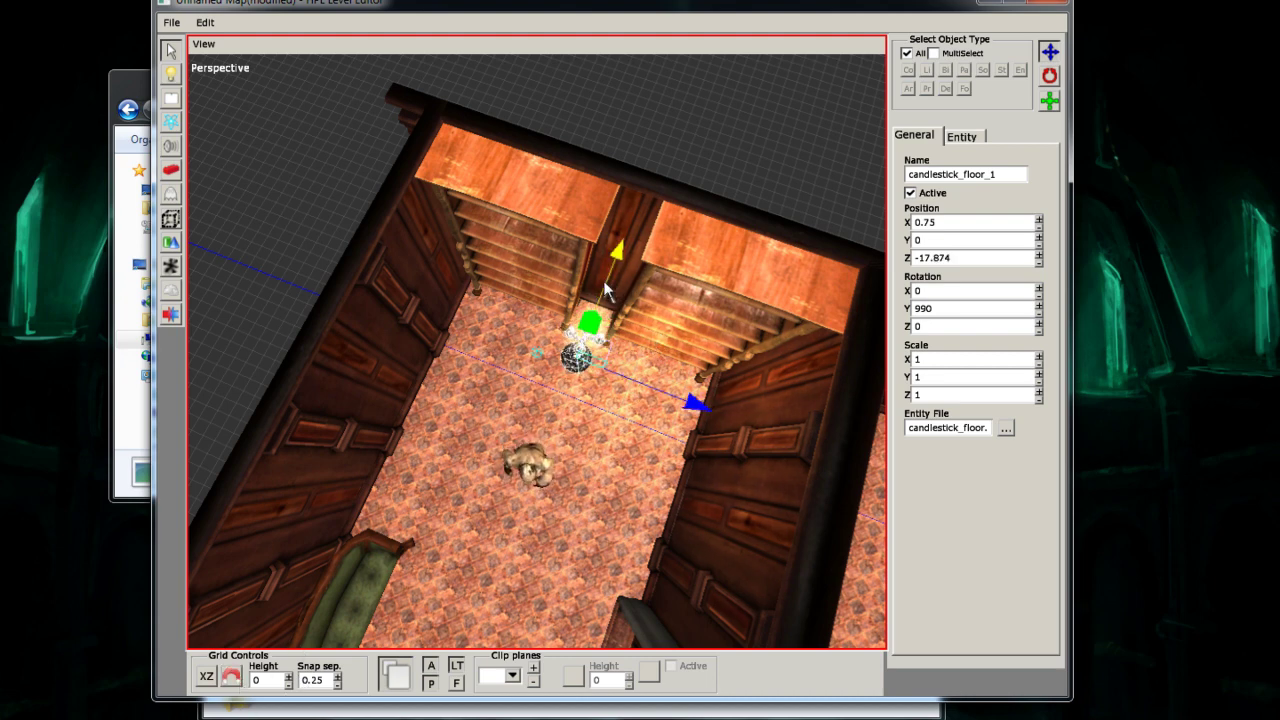
pyautogui.moveTo(612, 289); pyautogui.dragTo(623, 239)
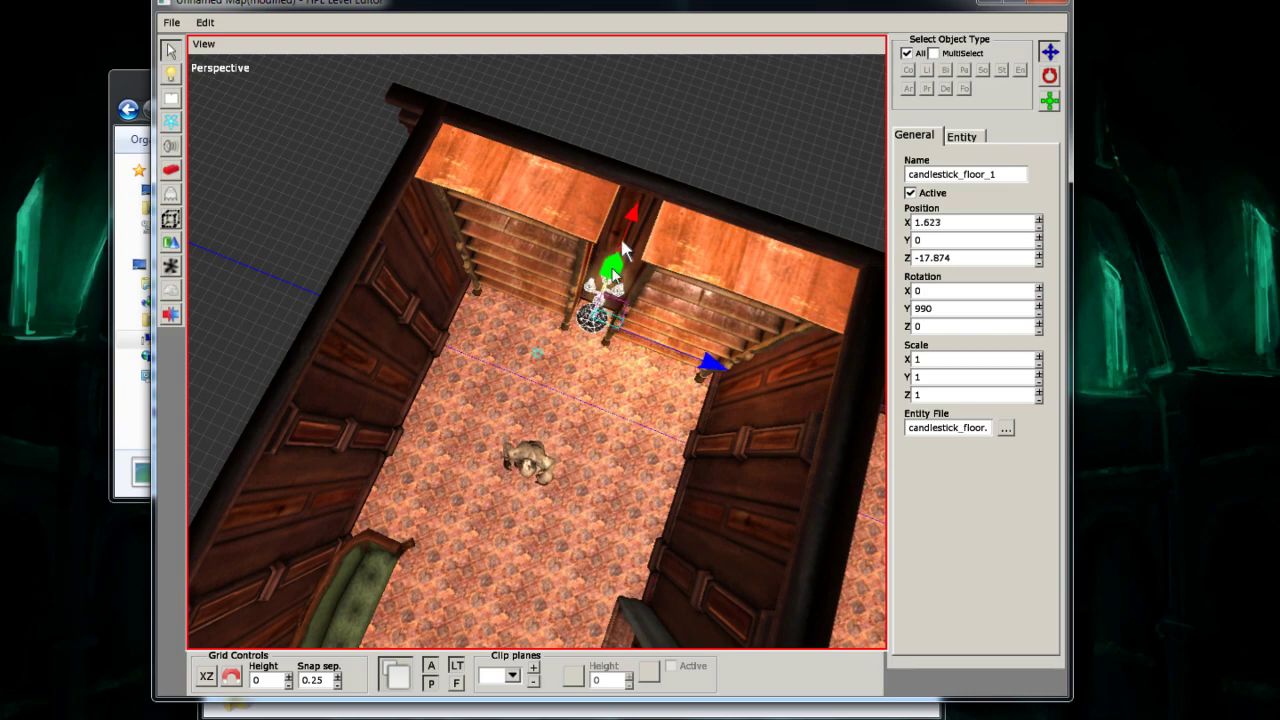
# - Turn off the Lit property of the floor candlestick
pyautogui.moveTo(618, 248); pyautogui.dragTo(670, 300, button='middle')
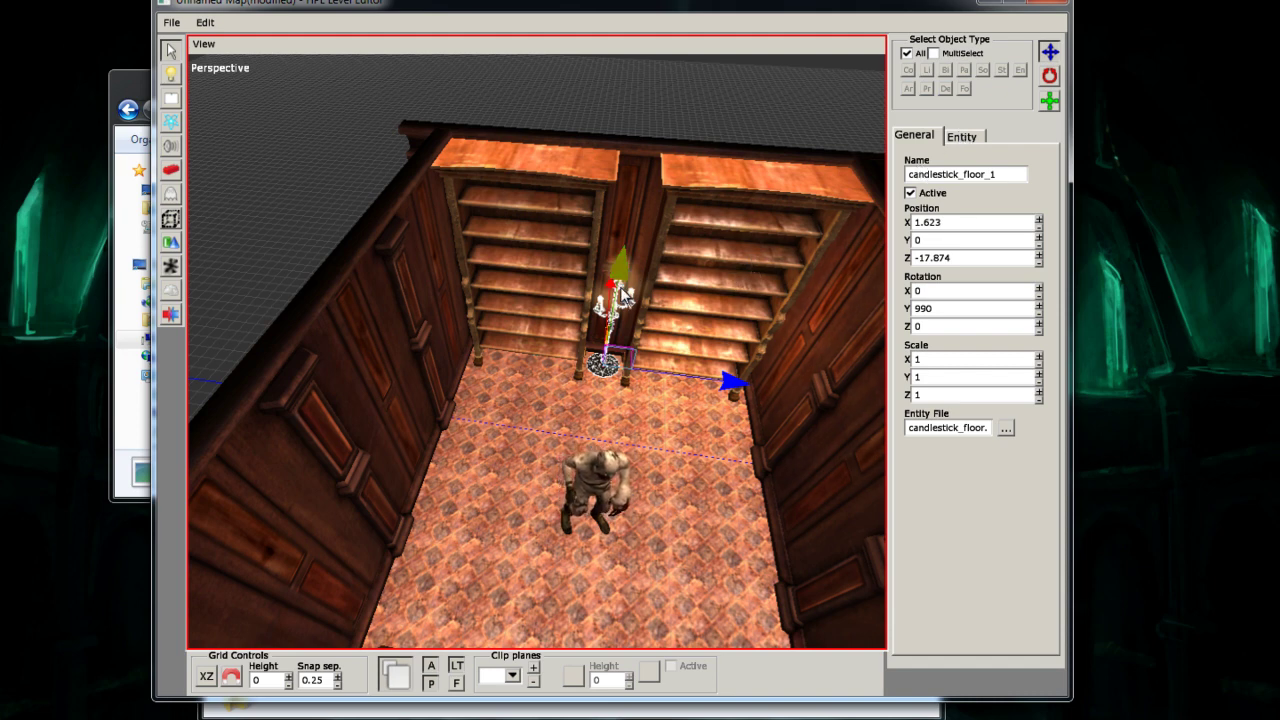
pyautogui.click(961, 140)
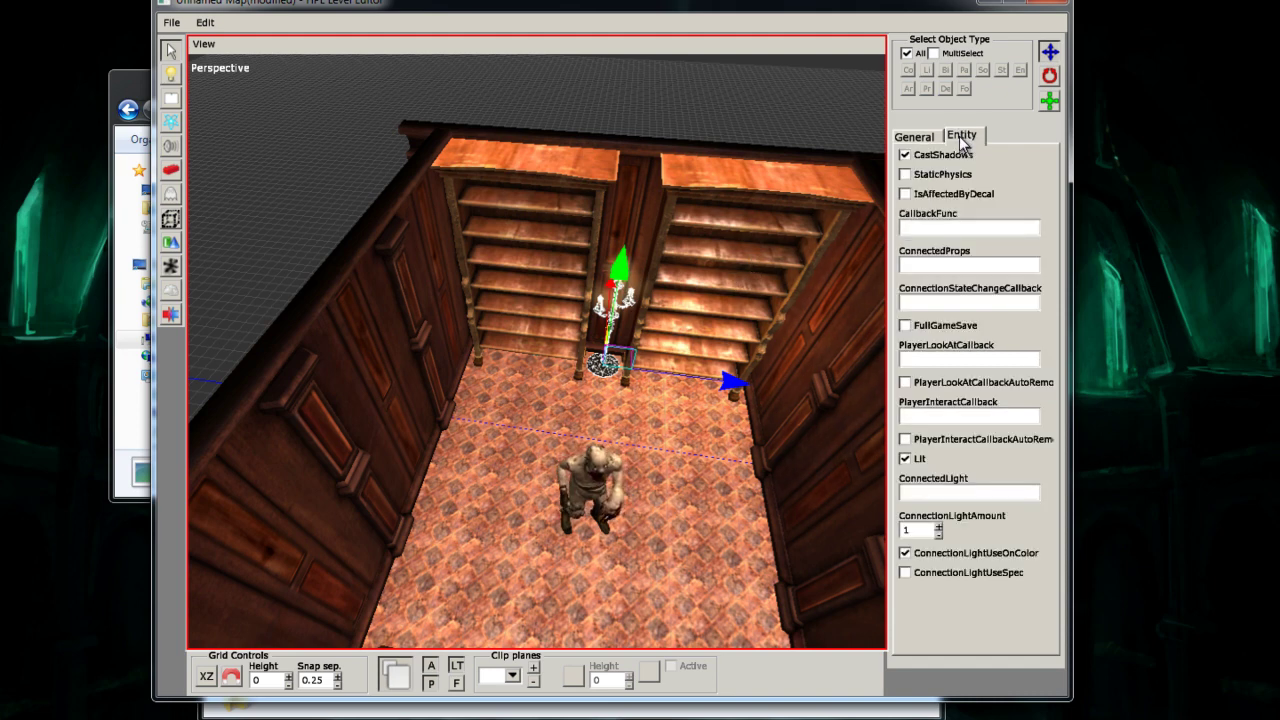
pyautogui.click(906, 460)
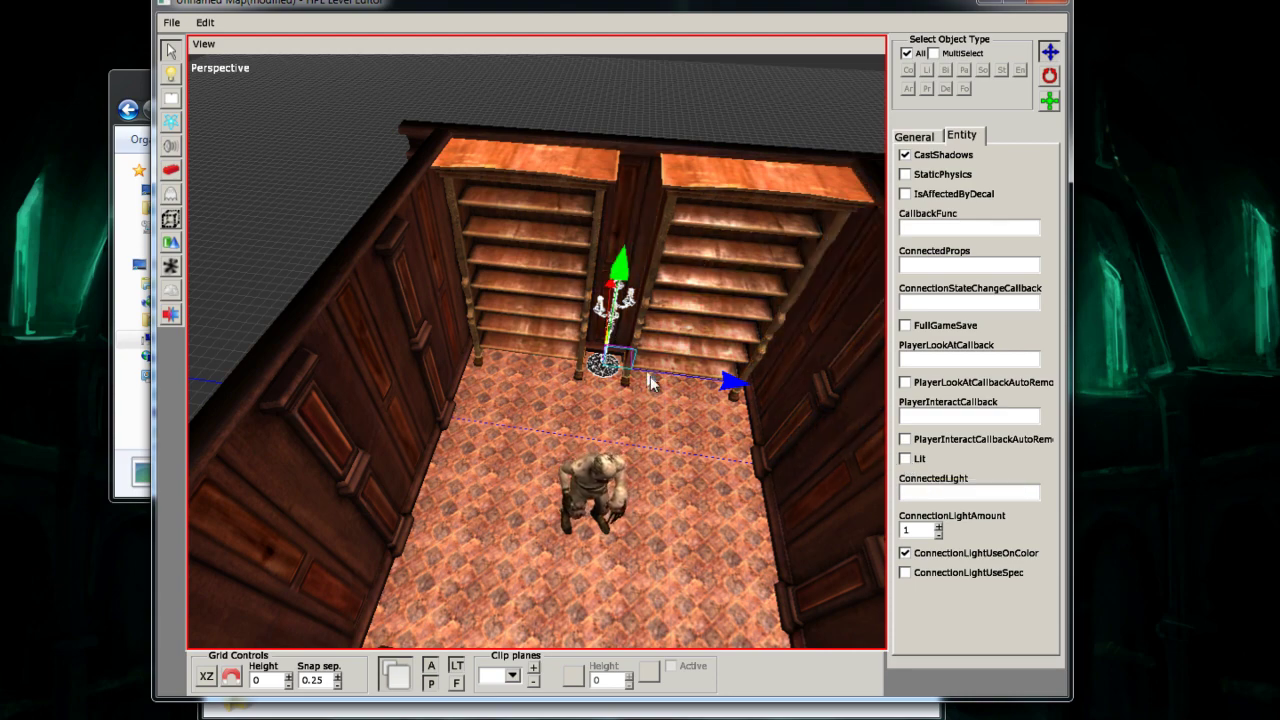
# - Delete the outer wall section behind the sofa in the smaller room
pyautogui.moveTo(648, 374); pyautogui.dragTo(618, 438, button='middle')
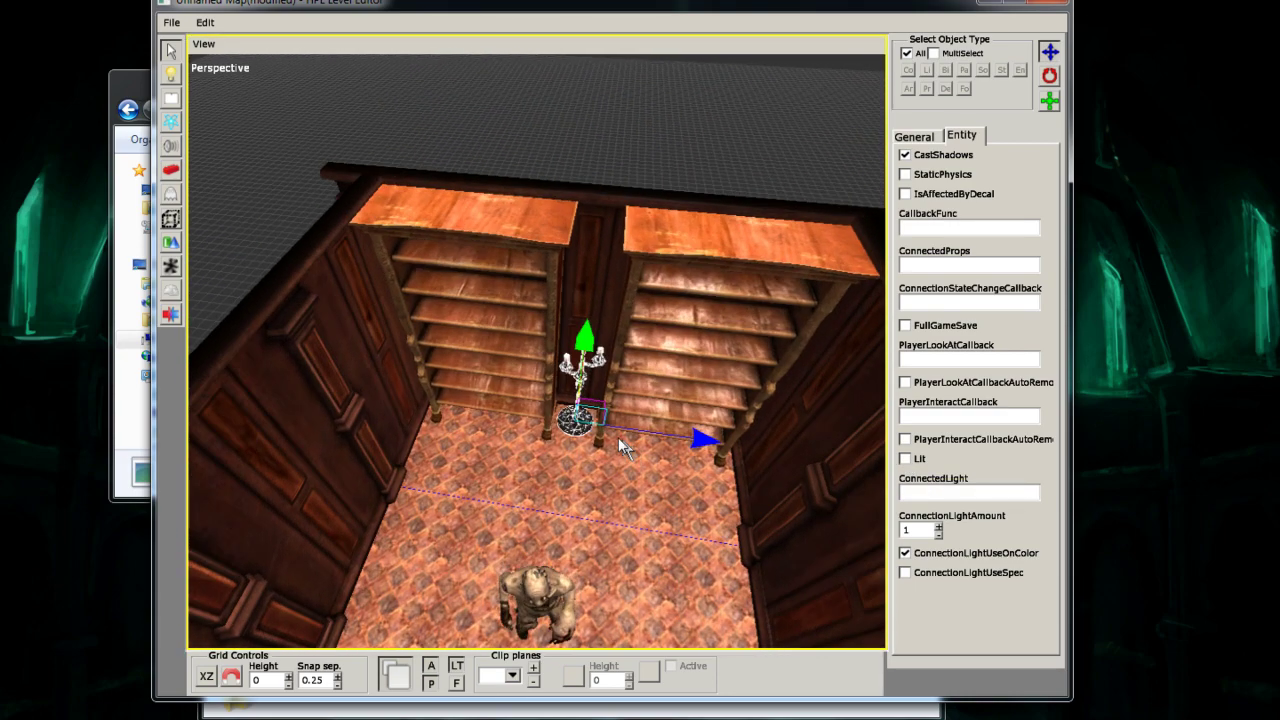
pyautogui.moveTo(611, 444)
pyautogui.keyDown('alt'); pyautogui.mouseDown()
pyautogui.moveTo(654, 346)
pyautogui.moveTo(646, 452)
pyautogui.moveTo(651, 391)
pyautogui.moveTo(643, 420)
pyautogui.moveTo(609, 437)
pyautogui.mouseUp(); pyautogui.keyUp('alt')
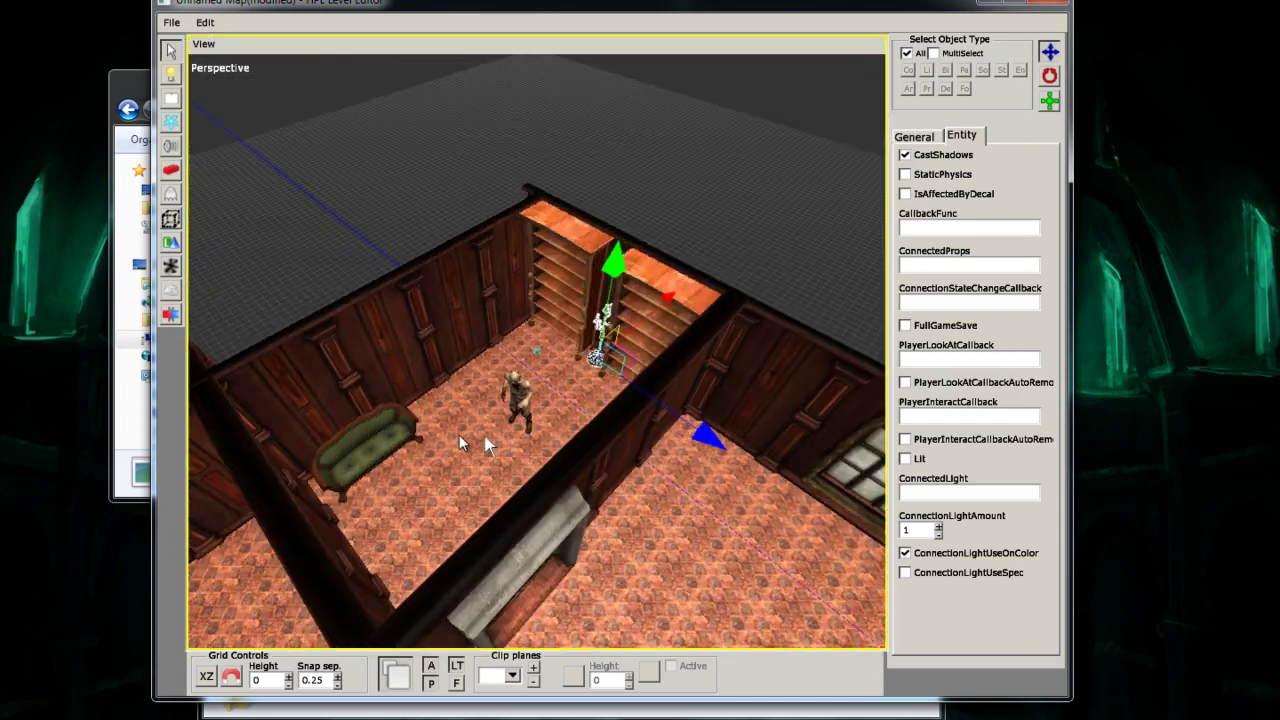
pyautogui.keyDown('alt'); pyautogui.moveTo(485, 442); pyautogui.dragTo(459, 515); pyautogui.keyUp('alt')
pyautogui.click(615, 397)
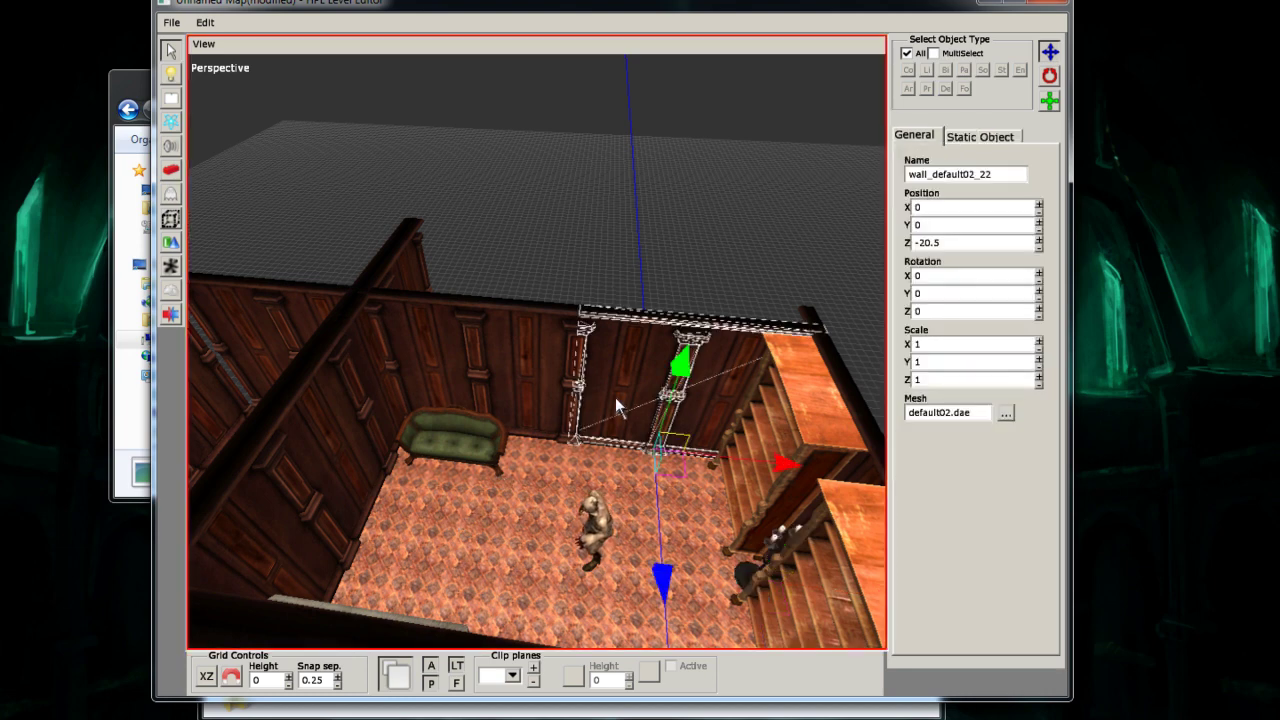
pyautogui.click(526, 390)
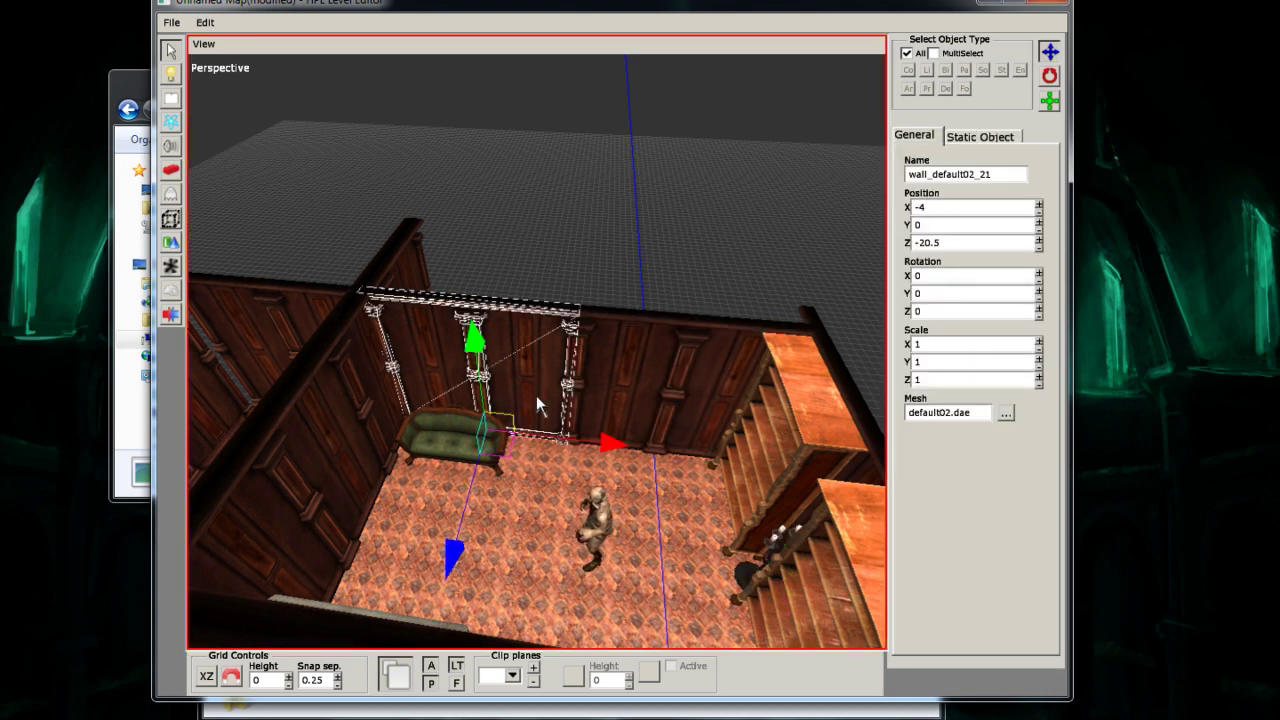
pyautogui.press('Delete')
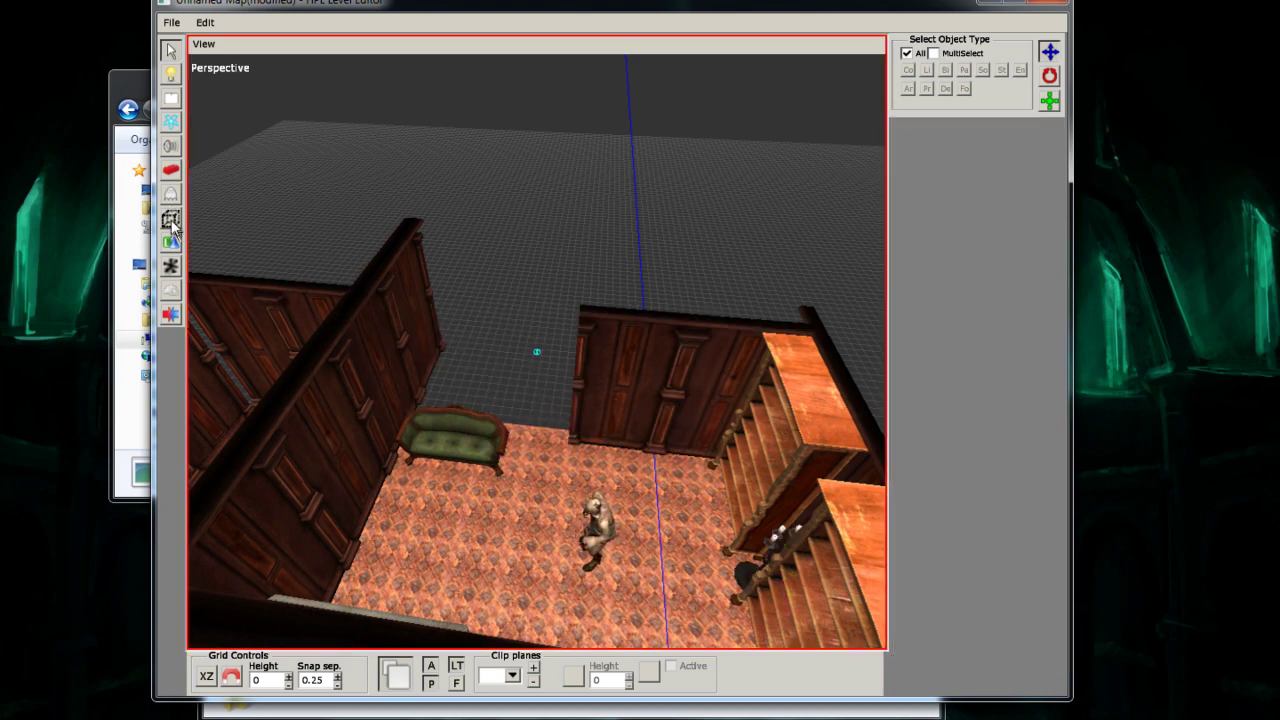
# - Fill the wall opening behind the sofa with a window02_blue static object at a Y rotation of 1800
pyautogui.click(173, 176)
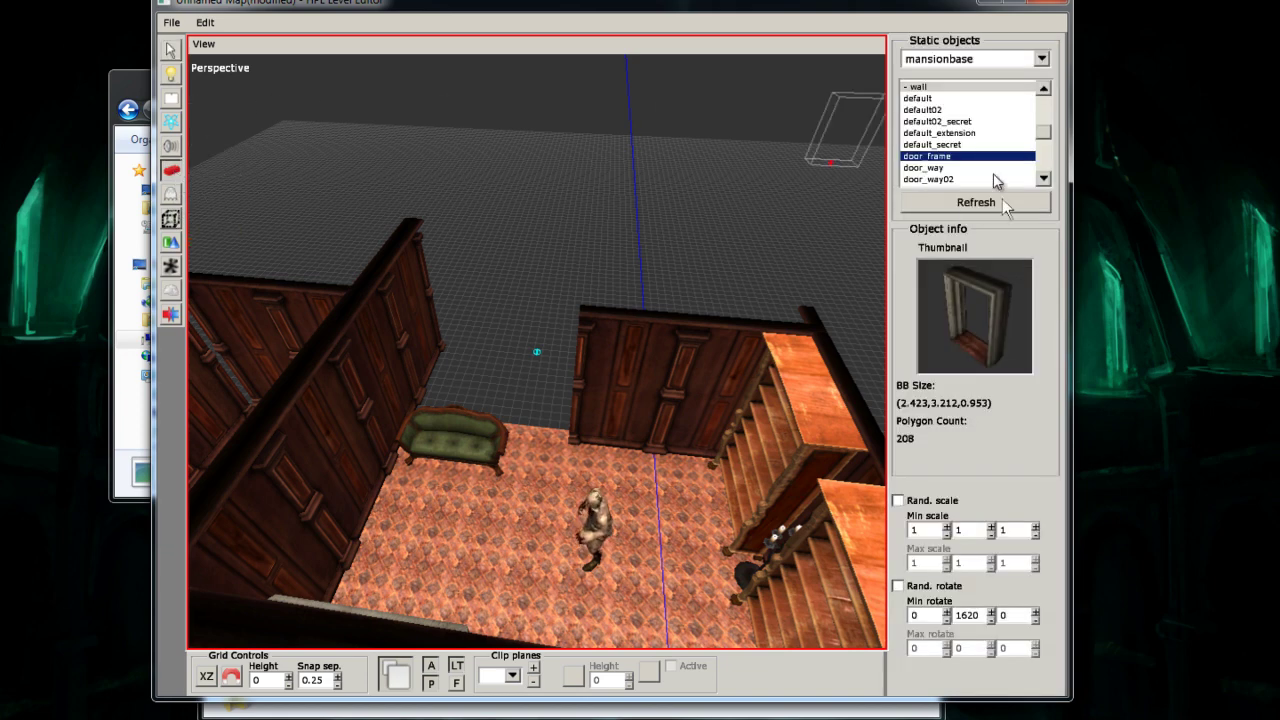
pyautogui.scroll(-10, 980, 160)
pyautogui.scroll(2, 980, 160)
pyautogui.click(968, 168)
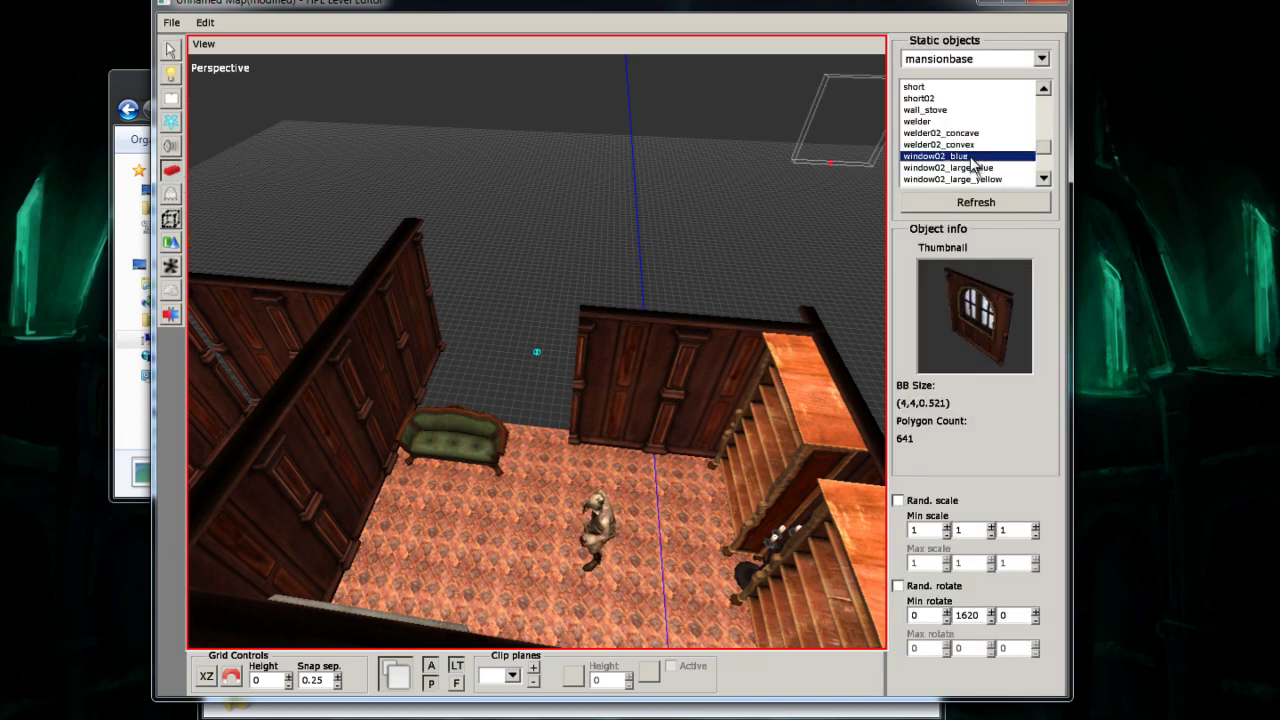
pyautogui.click(964, 157)
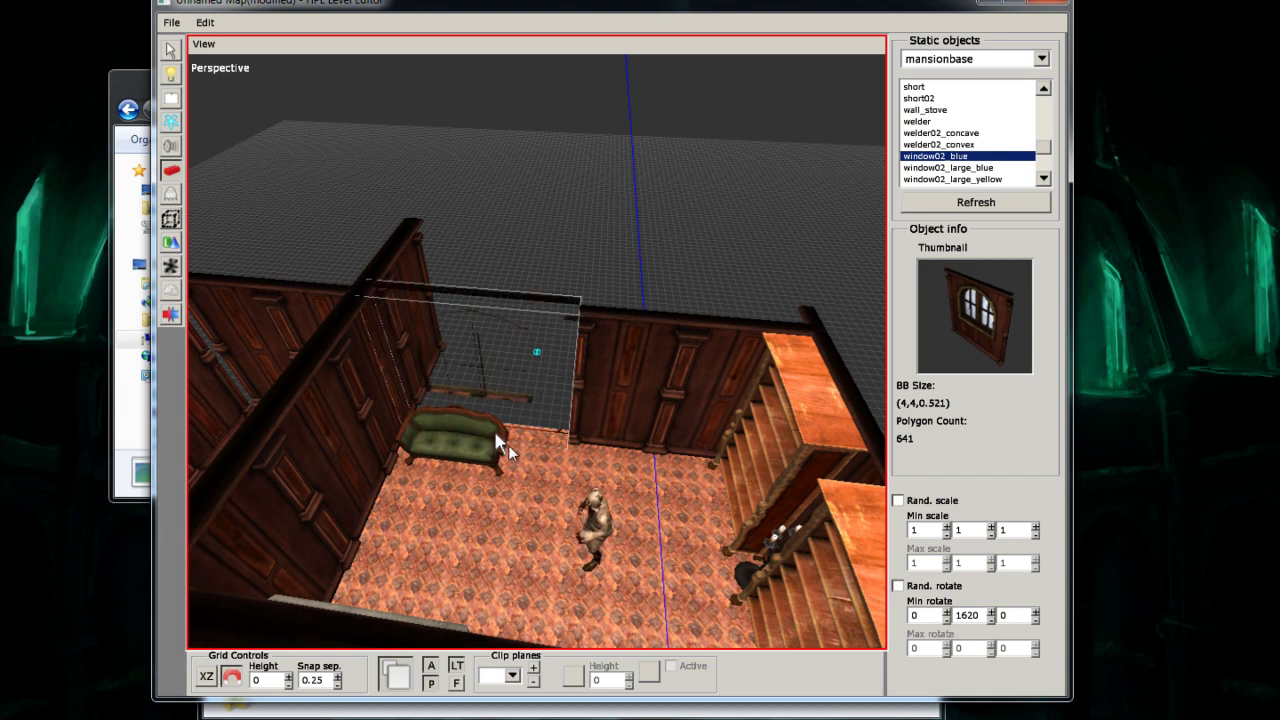
pyautogui.press('r')
pyautogui.press('r')
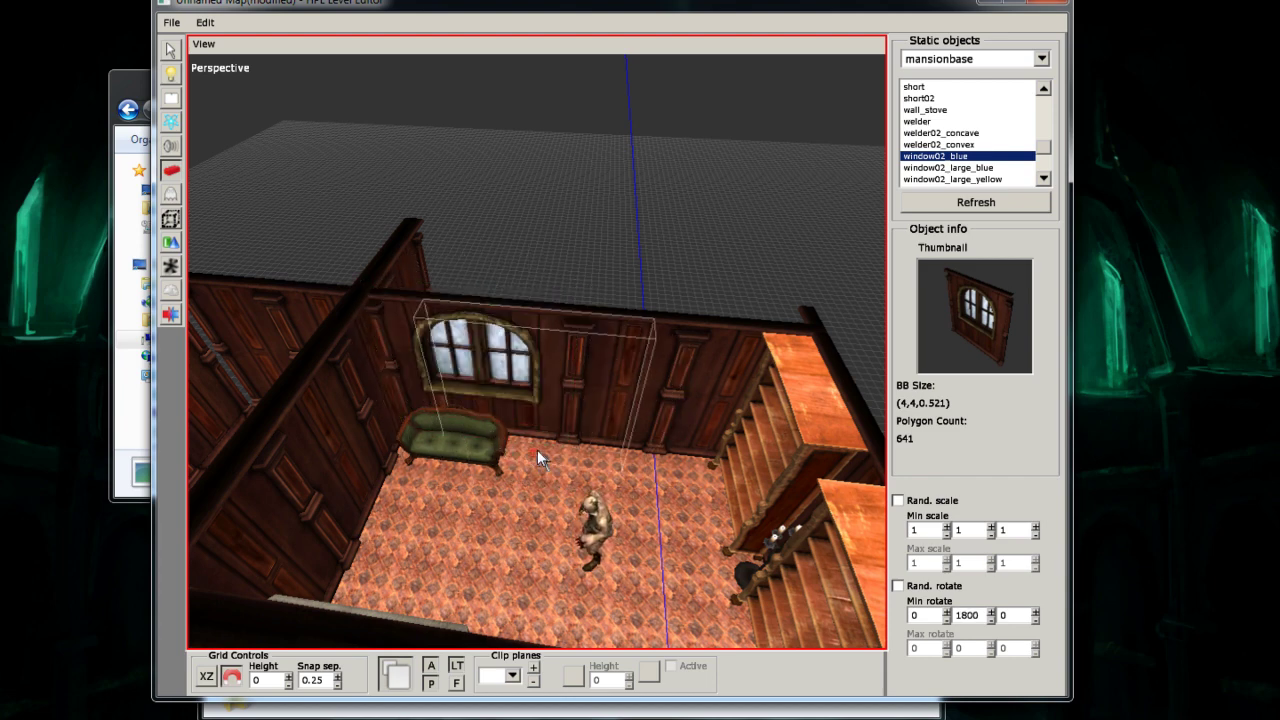
# - Shift the sofa along the X axis to X -4, beneath the new window
pyautogui.moveTo(539, 450); pyautogui.dragTo(565, 462, button='middle')
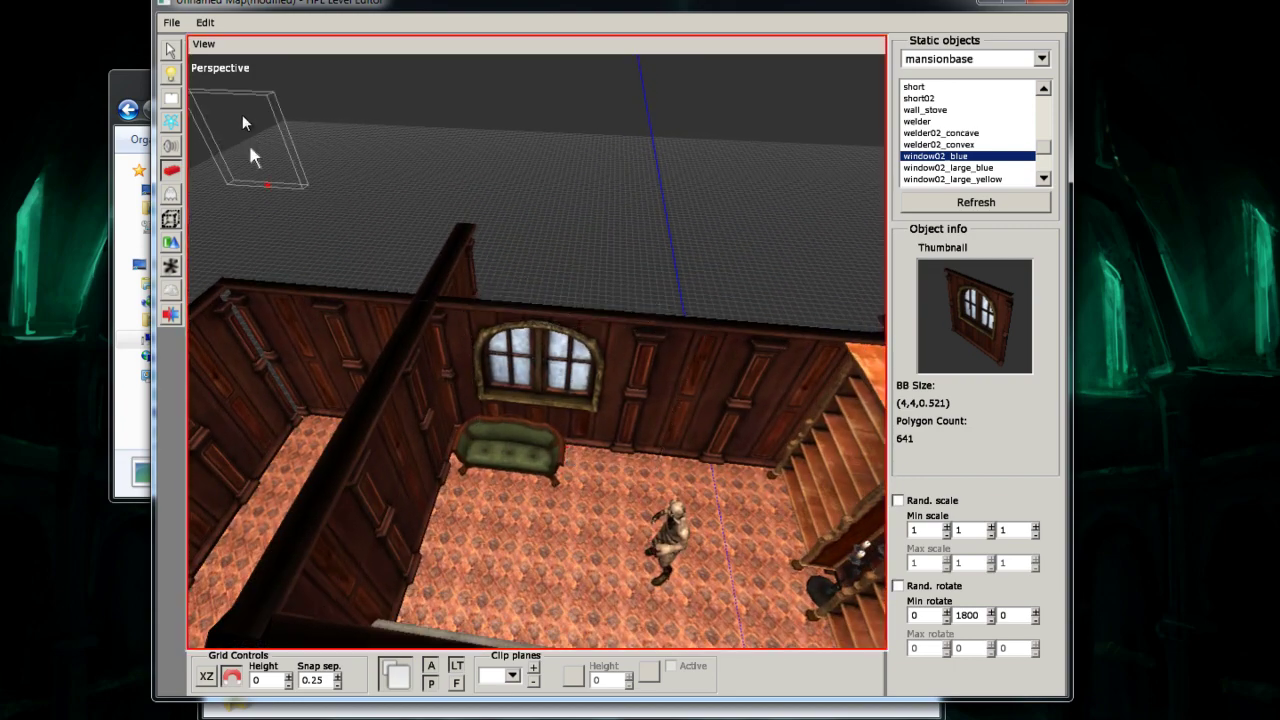
pyautogui.click(170, 50)
pyautogui.click(507, 459)
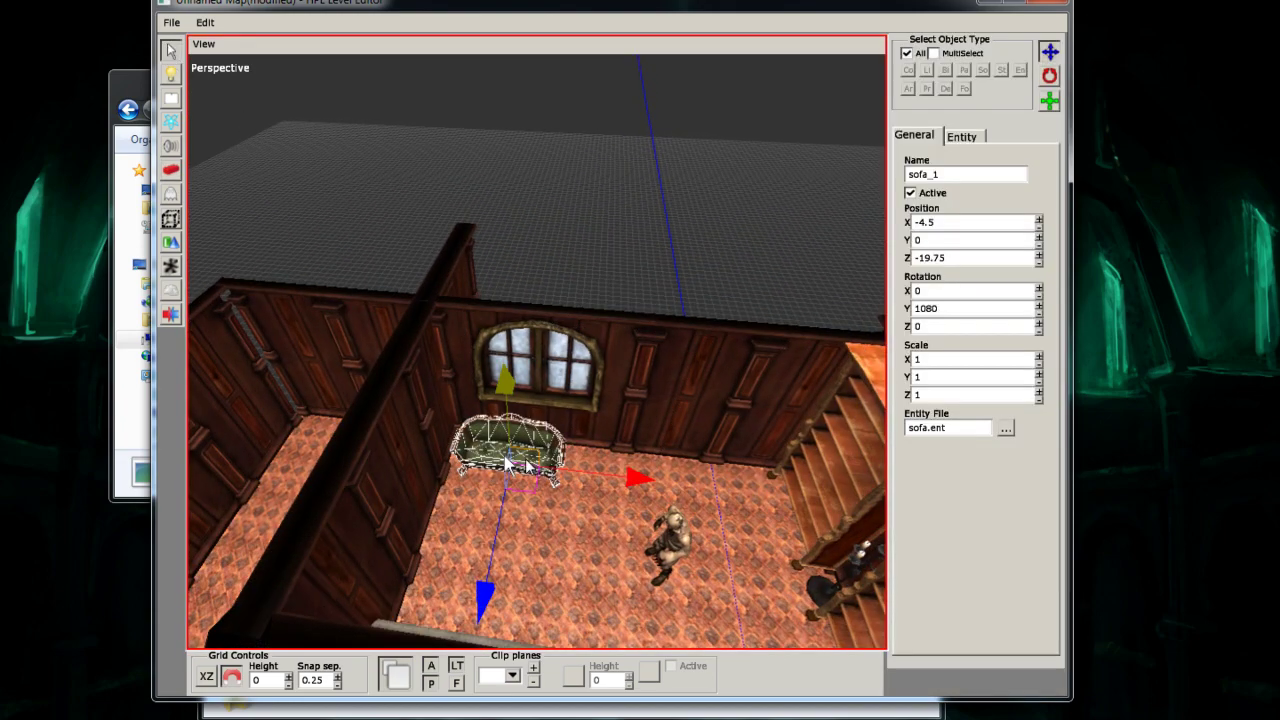
pyautogui.moveTo(578, 472); pyautogui.dragTo(540, 560)
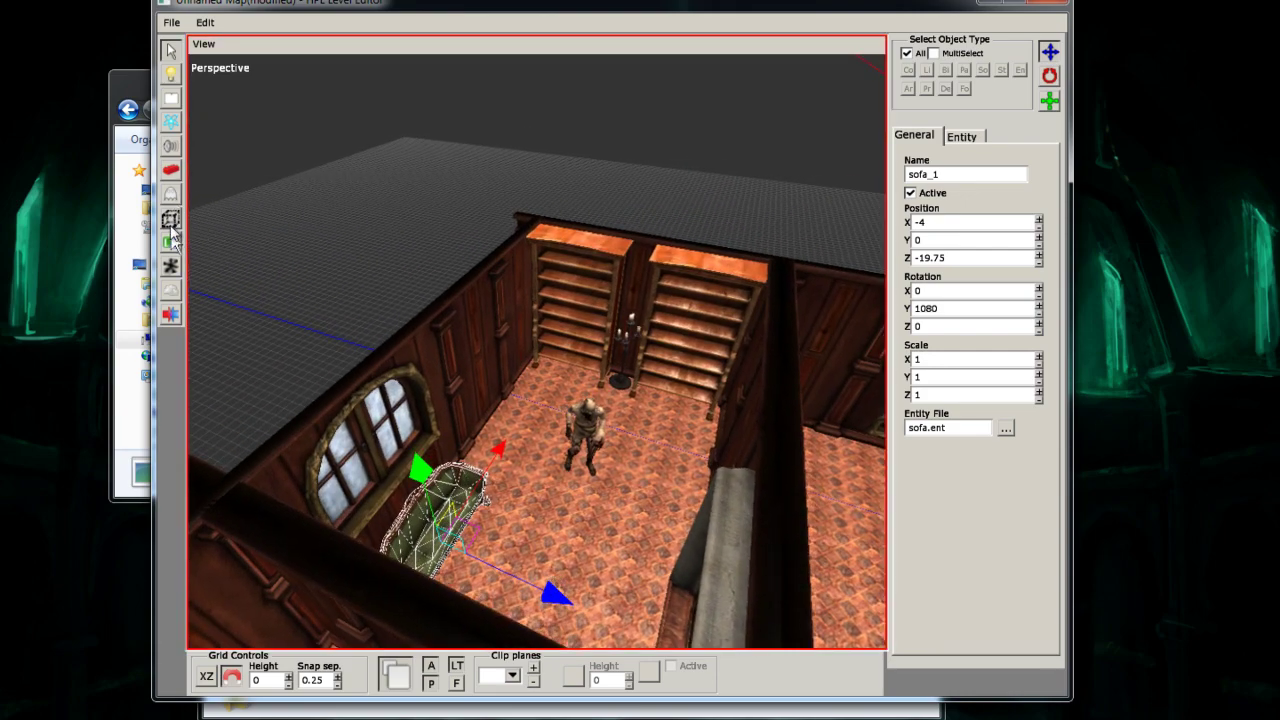
# - Add a point light to the smaller room and move it to the window at X -4.75, Y 2.75, Z -20.25
pyautogui.click(172, 75)
pyautogui.click(530, 488)
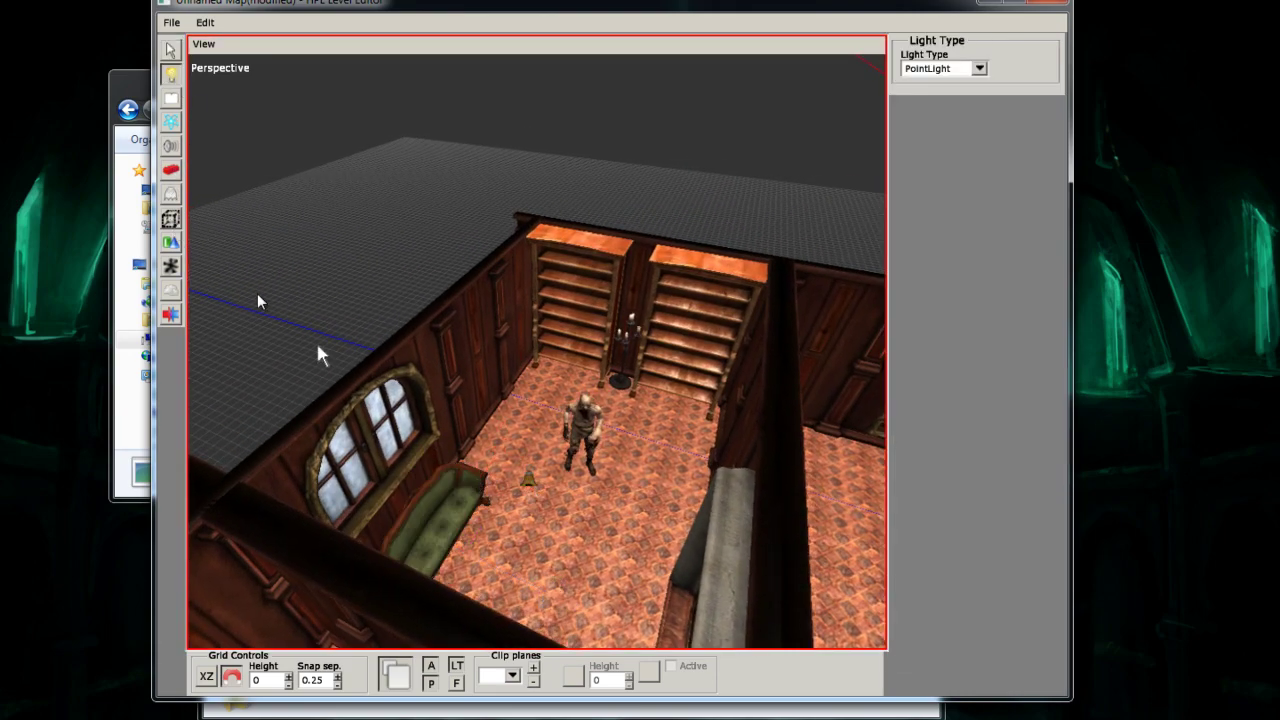
pyautogui.click(172, 52)
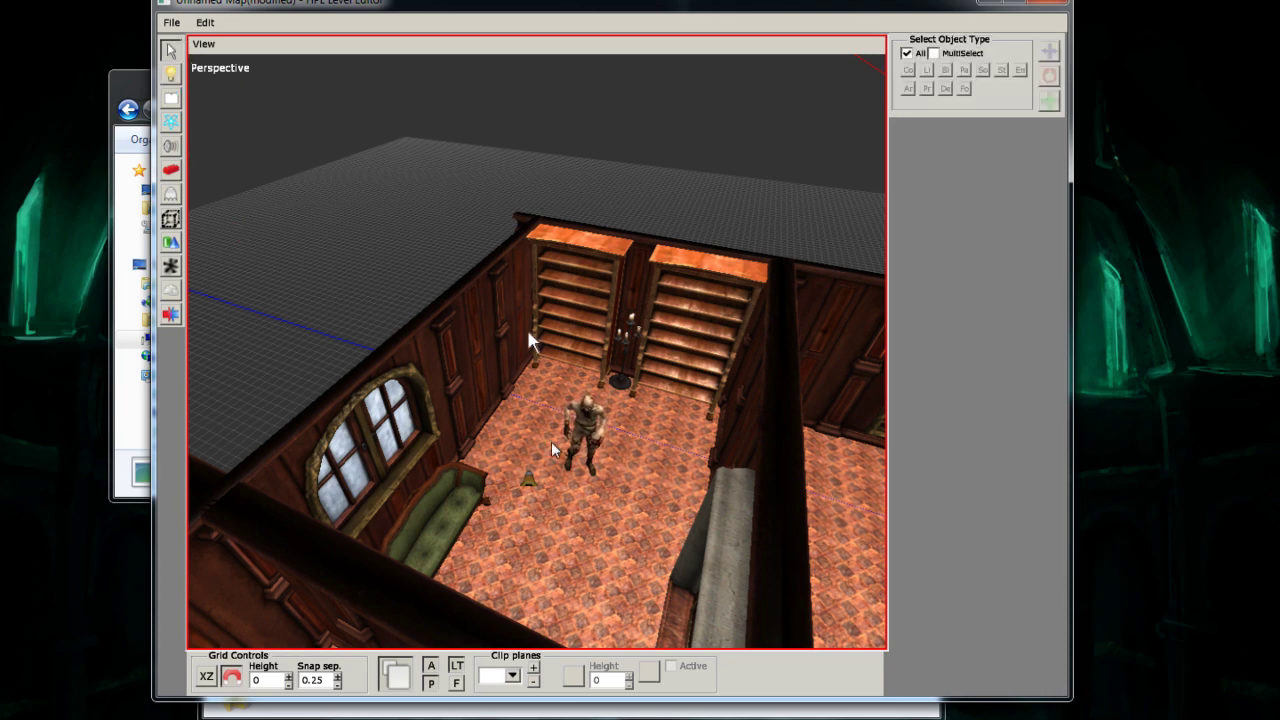
pyautogui.click(521, 481)
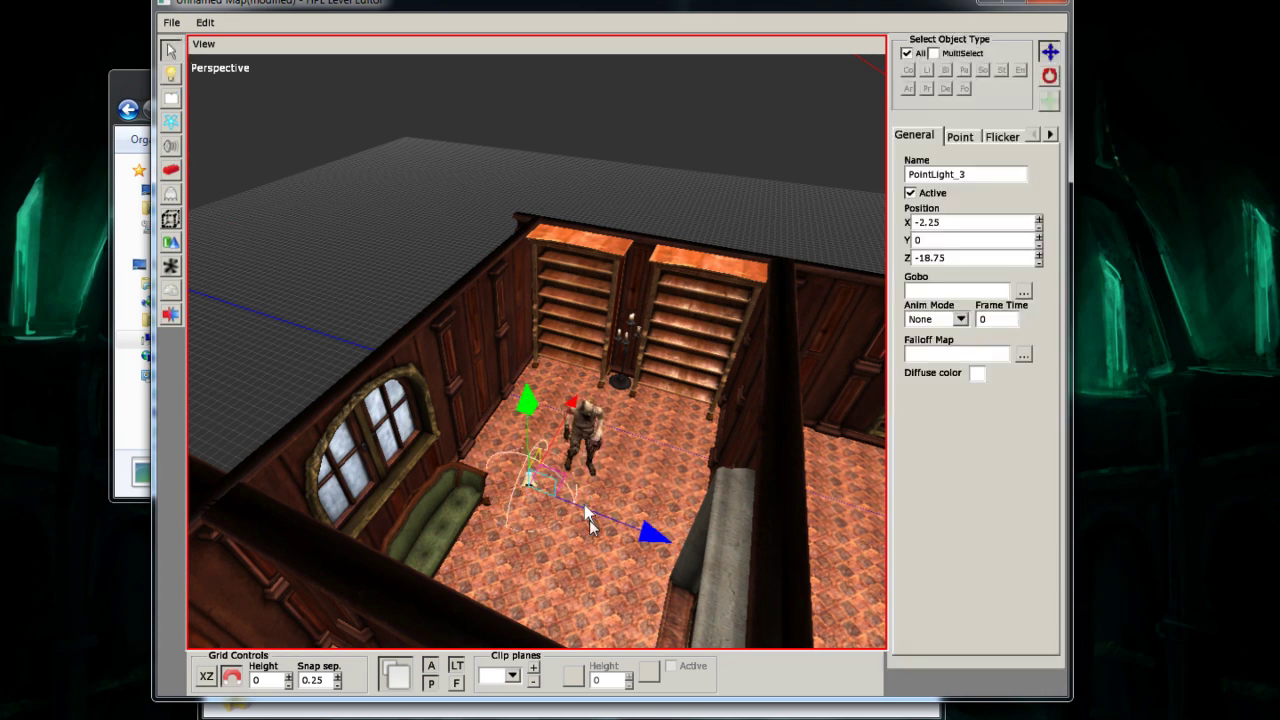
pyautogui.moveTo(594, 518); pyautogui.dragTo(305, 305)
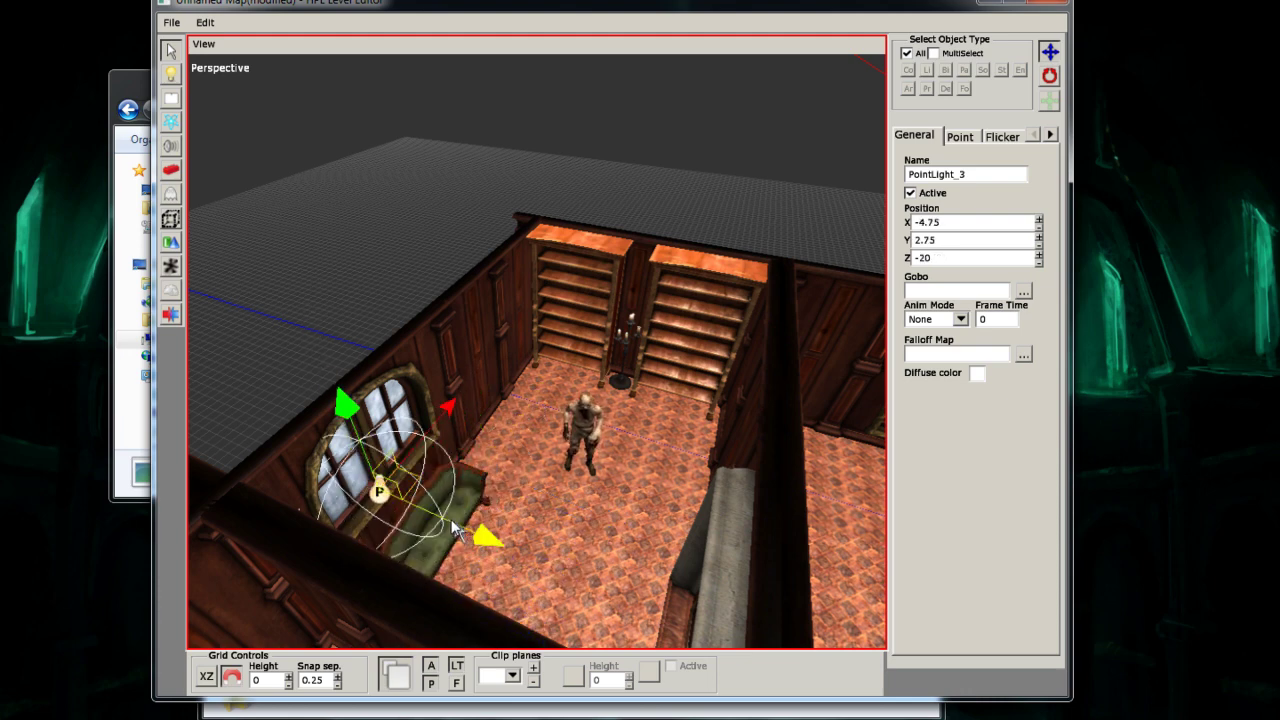
pyautogui.moveTo(452, 530); pyautogui.dragTo(440, 518)
pyautogui.keyDown('alt'); pyautogui.moveTo(461, 447); pyautogui.dragTo(395, 432); pyautogui.keyUp('alt')
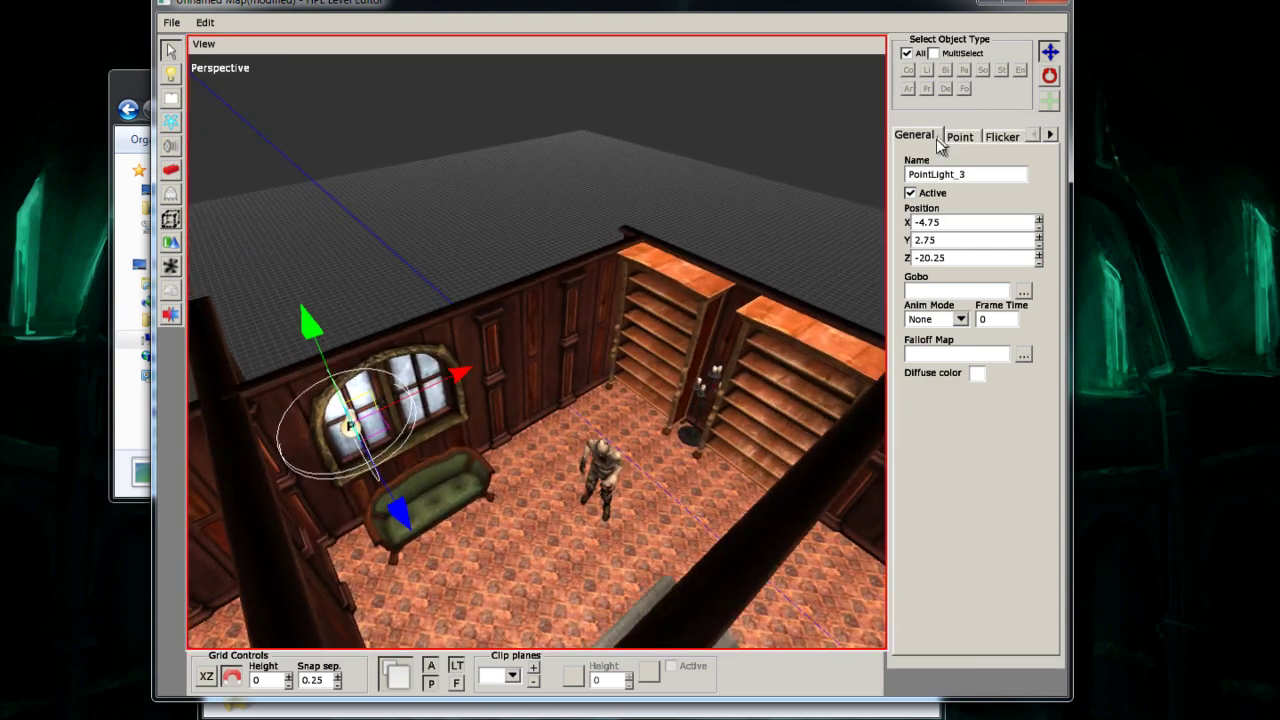
# - Set the radius of the point light at the window to 3
pyautogui.click(945, 140)
pyautogui.click(943, 244)
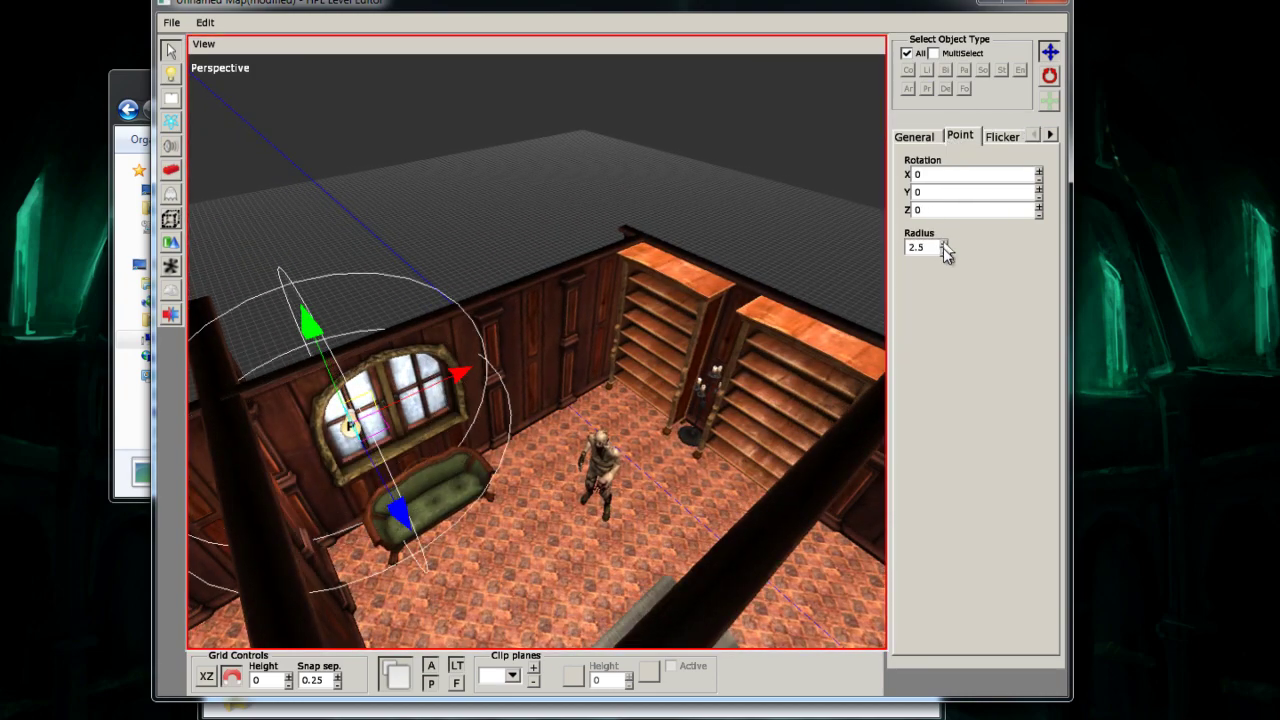
pyautogui.click(944, 243)
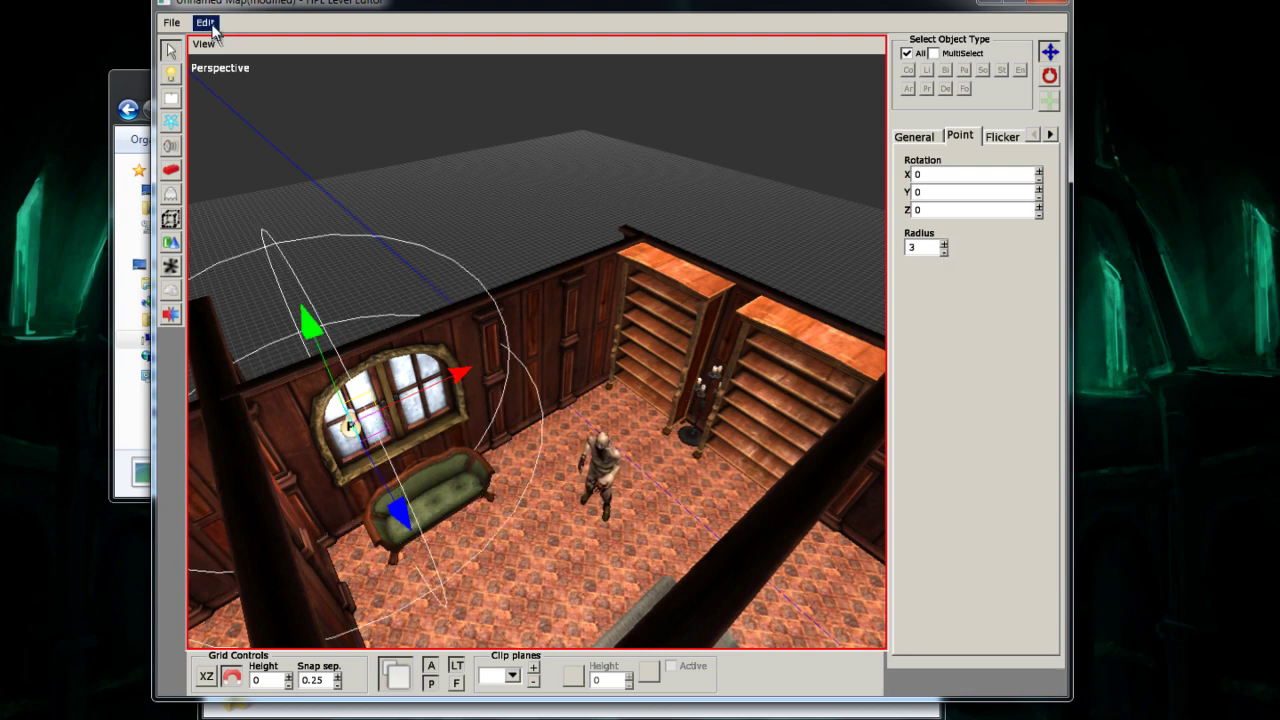
# - Duplicate the window's point light and move the copy along the X axis to the other half of the window
pyautogui.click(205, 23)
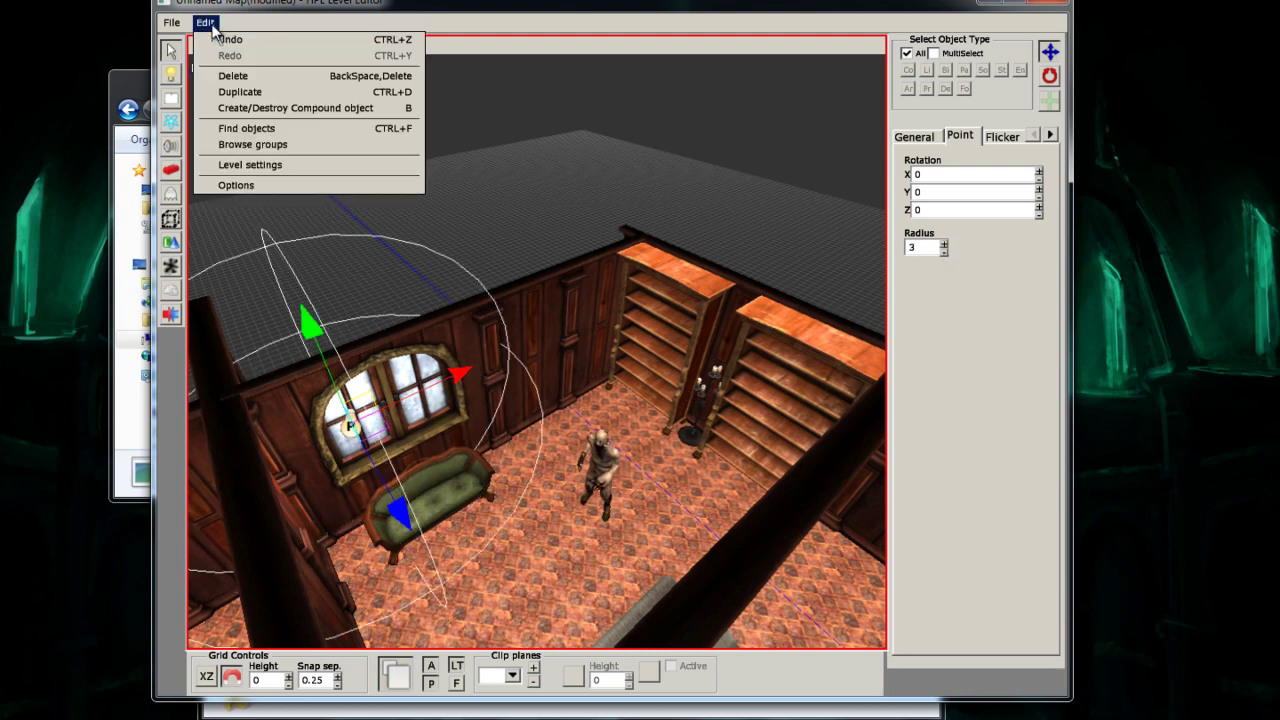
pyautogui.click(237, 91)
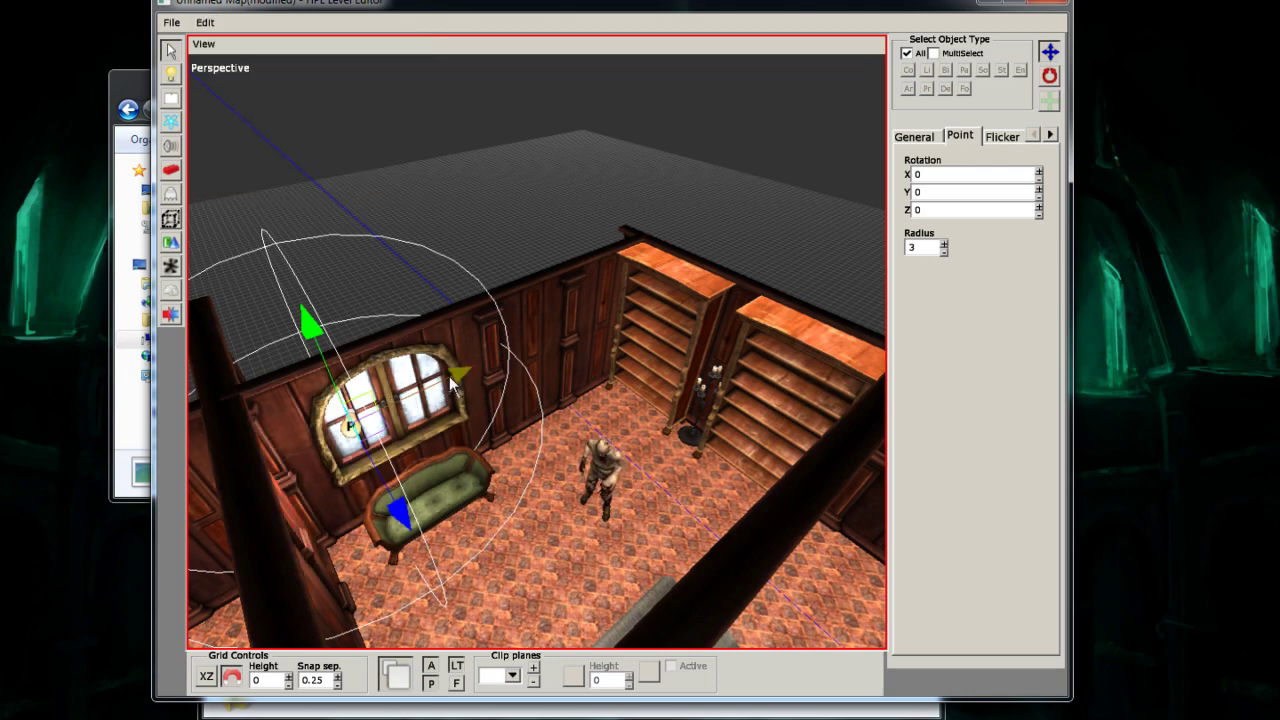
pyautogui.moveTo(449, 376); pyautogui.dragTo(538, 352)
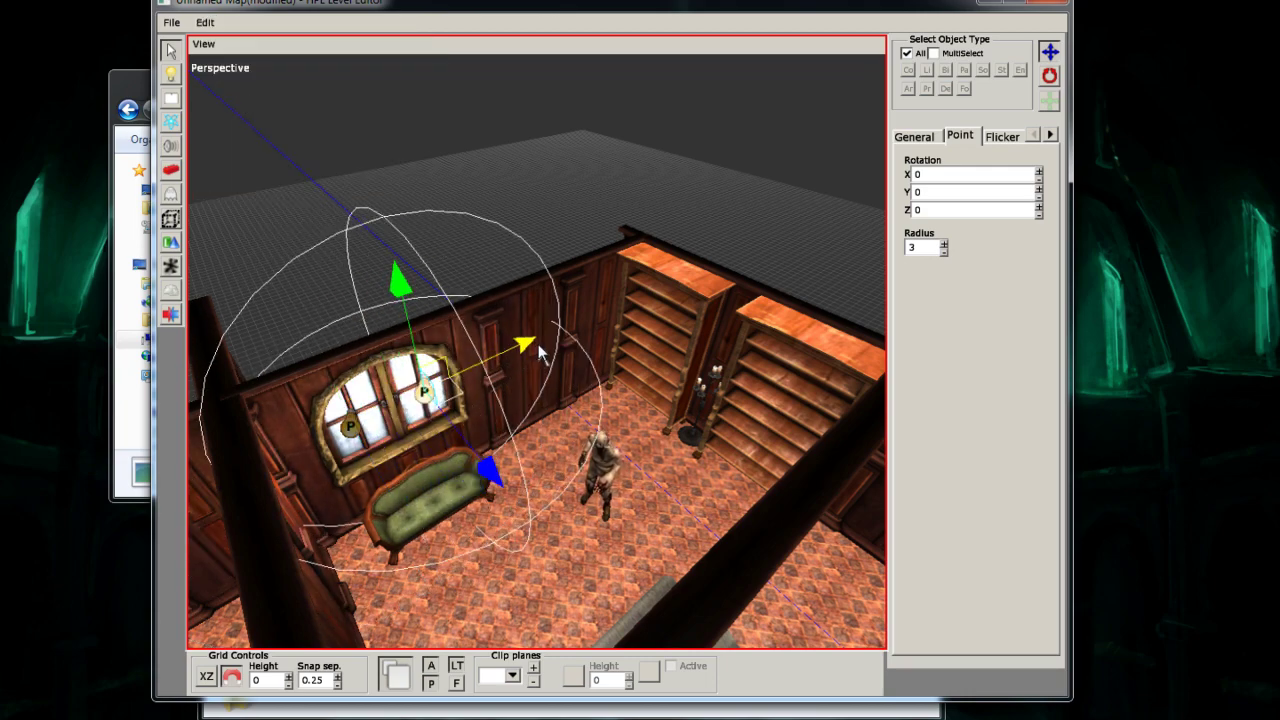
# - Place a point light on the main room's floor near the arched window and select it
pyautogui.keyDown('alt'); pyautogui.moveTo(462, 493); pyautogui.dragTo(524, 489); pyautogui.keyUp('alt')
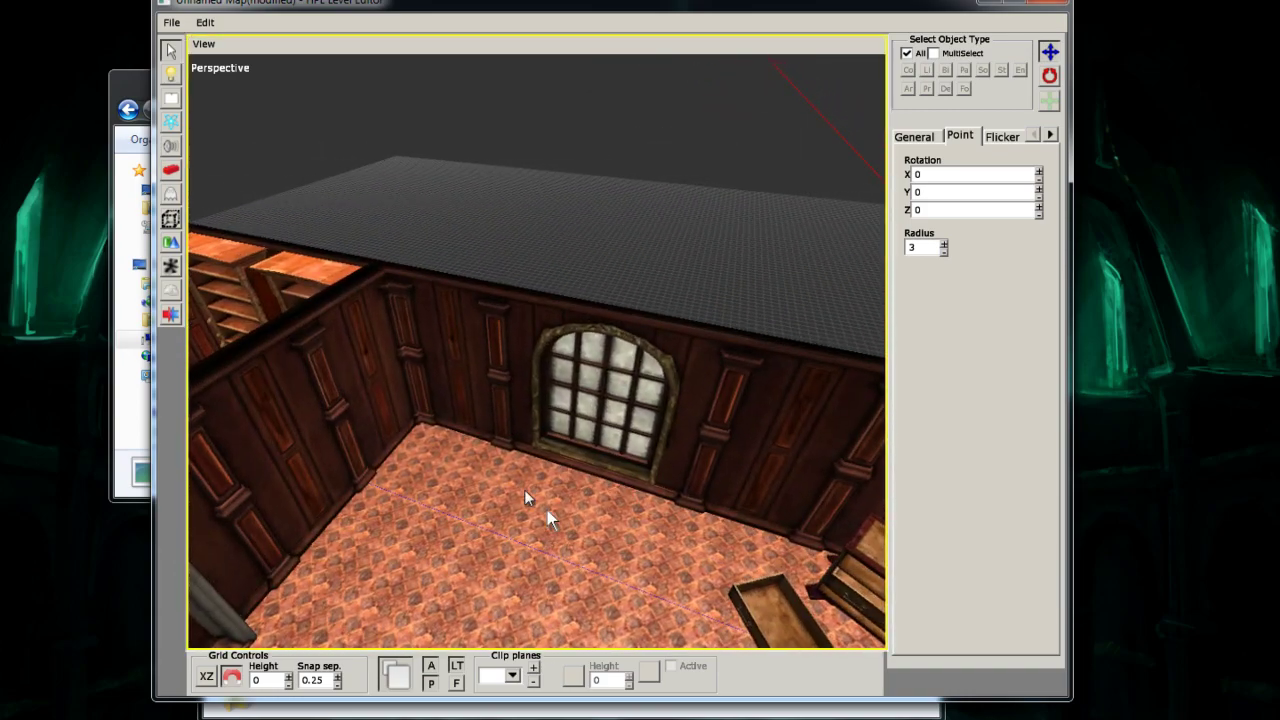
pyautogui.click(171, 78)
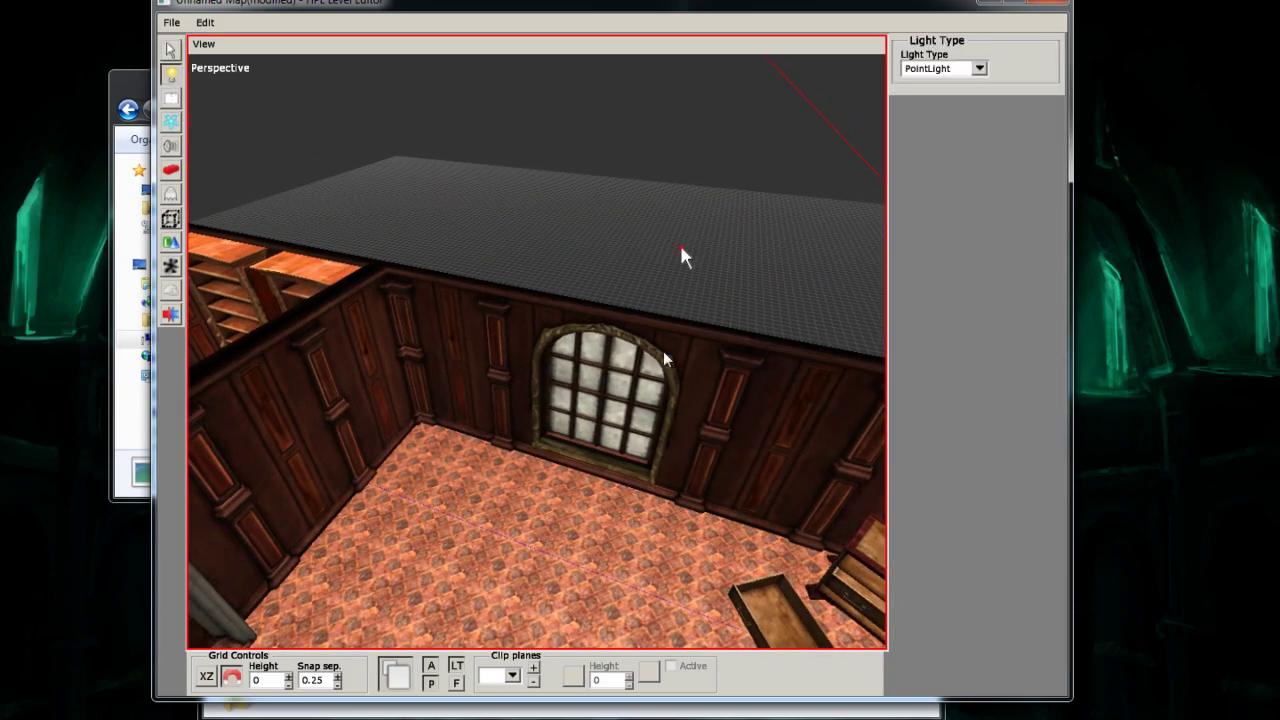
pyautogui.click(541, 480)
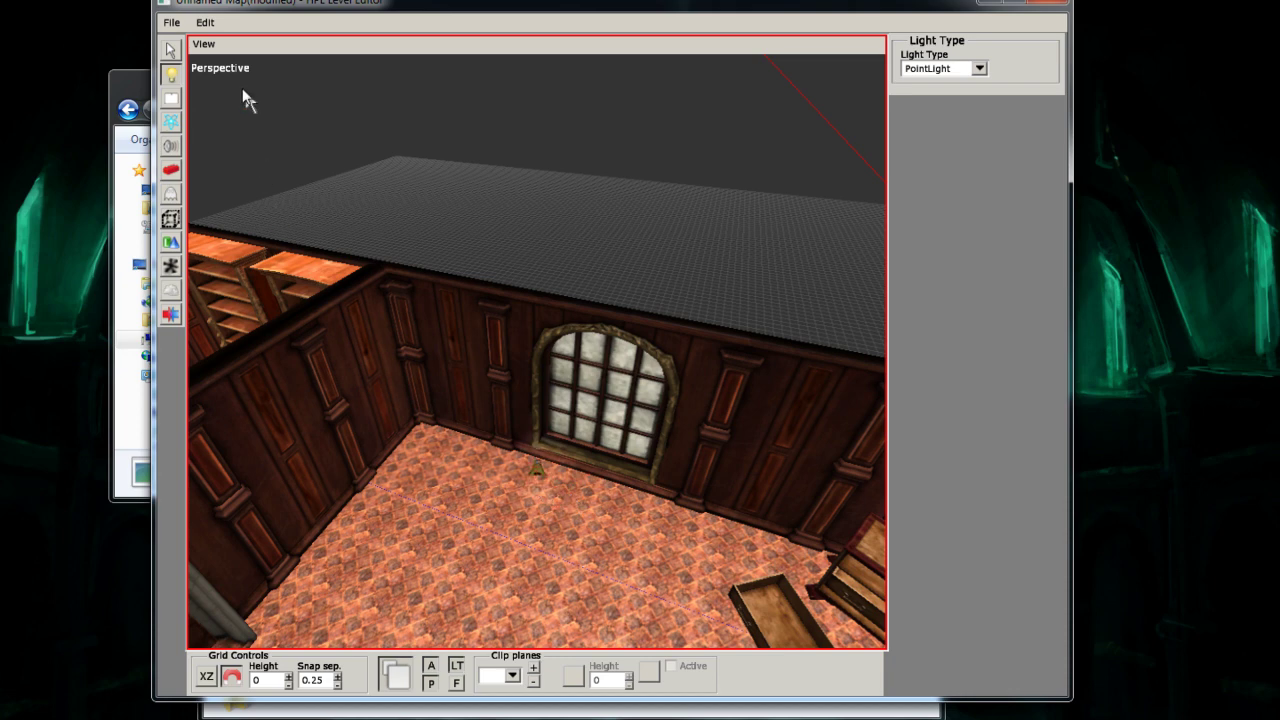
pyautogui.click(171, 50)
pyautogui.click(540, 470)
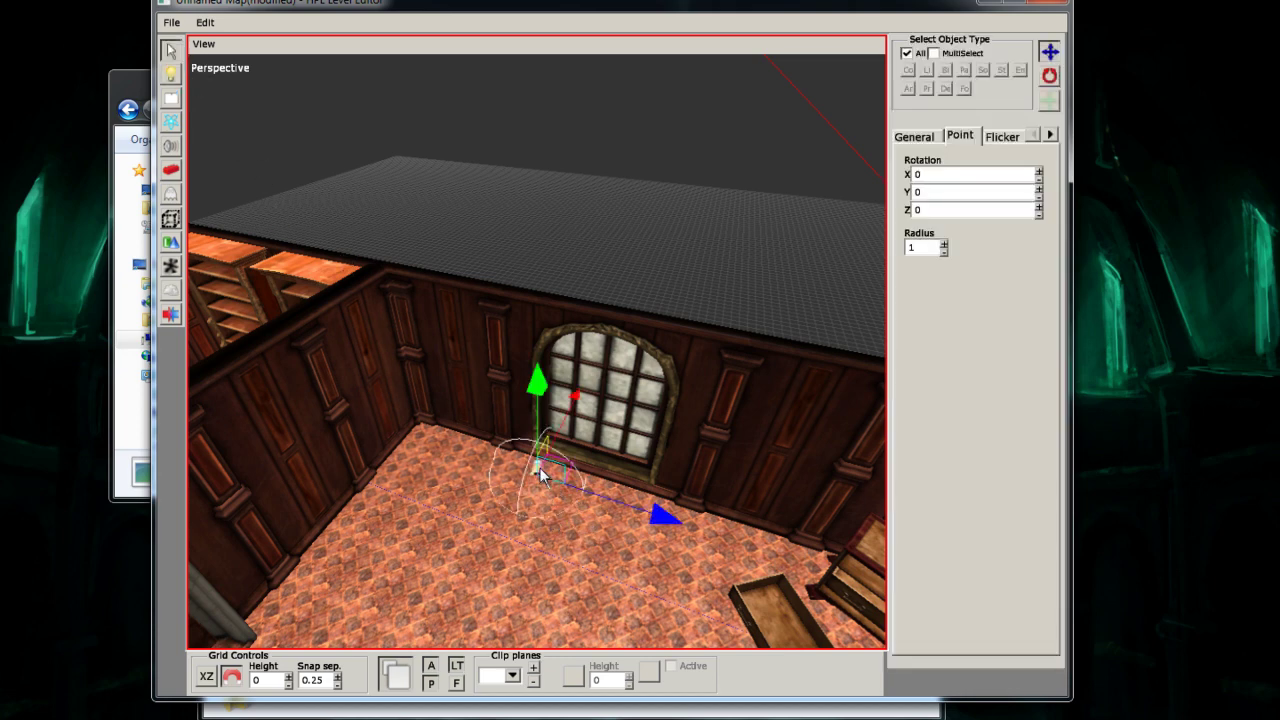
# - Raise the new point light and shift it along Z and X onto the upper left panes of the arched window
pyautogui.moveTo(537, 415); pyautogui.dragTo(532, 220)
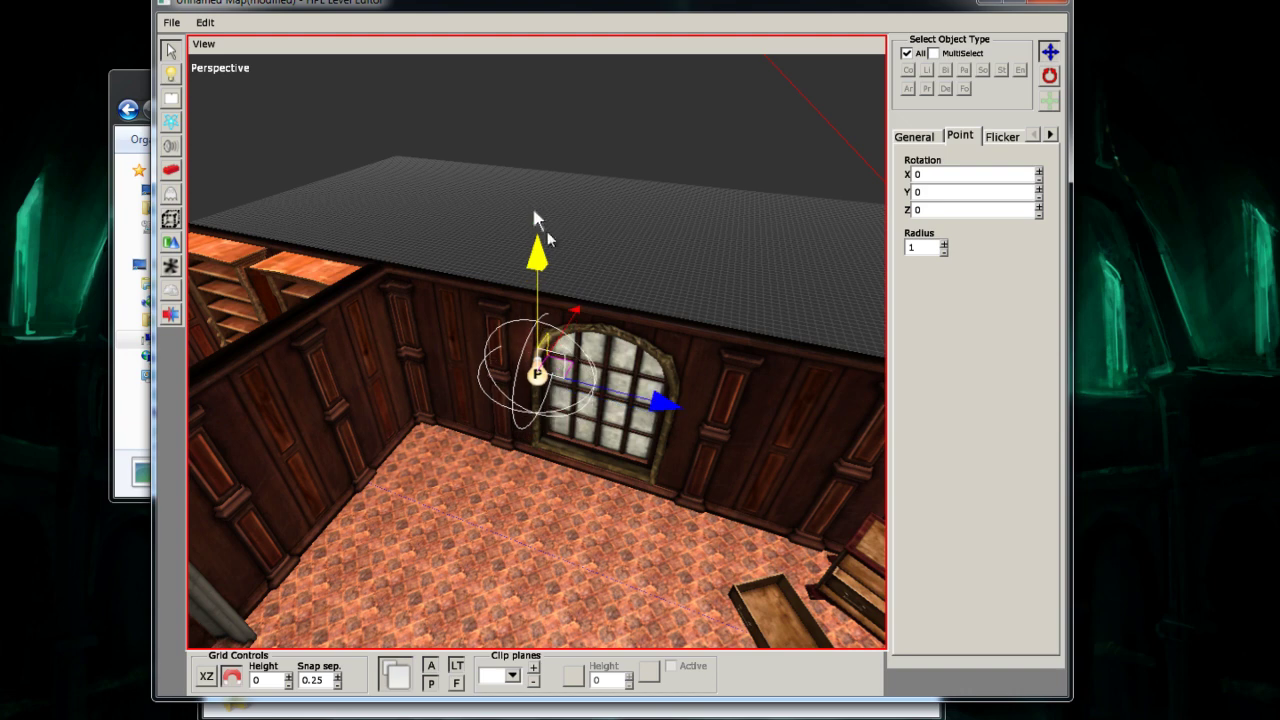
pyautogui.moveTo(662, 400); pyautogui.dragTo(680, 406)
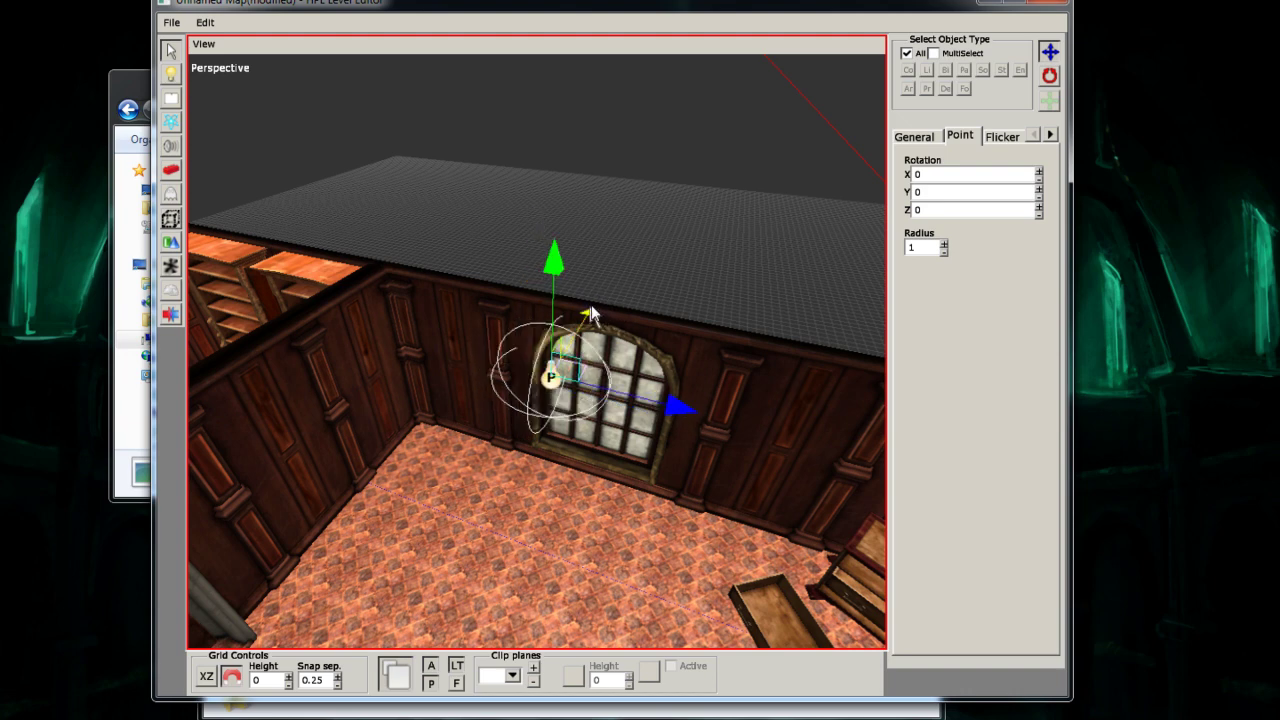
pyautogui.moveTo(591, 314); pyautogui.dragTo(617, 280)
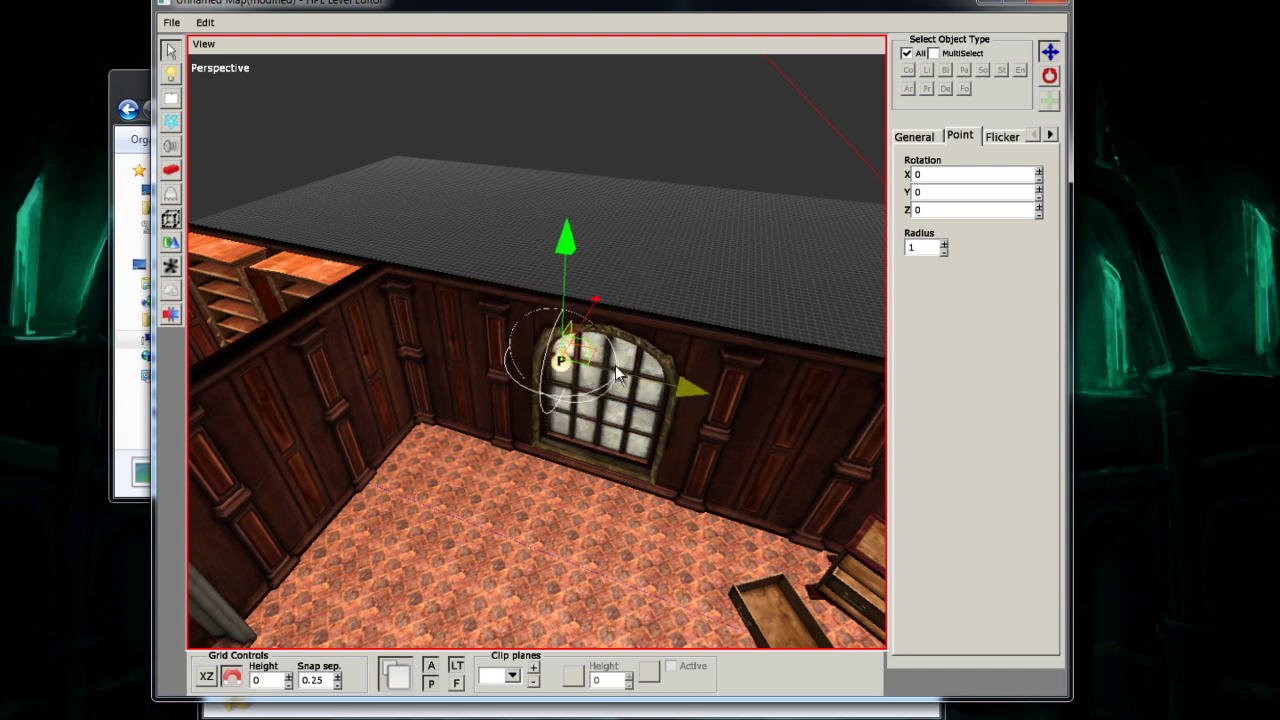
pyautogui.moveTo(616, 367)
pyautogui.mouseDown()
pyautogui.moveTo(639, 371)
pyautogui.moveTo(621, 360)
pyautogui.mouseUp()
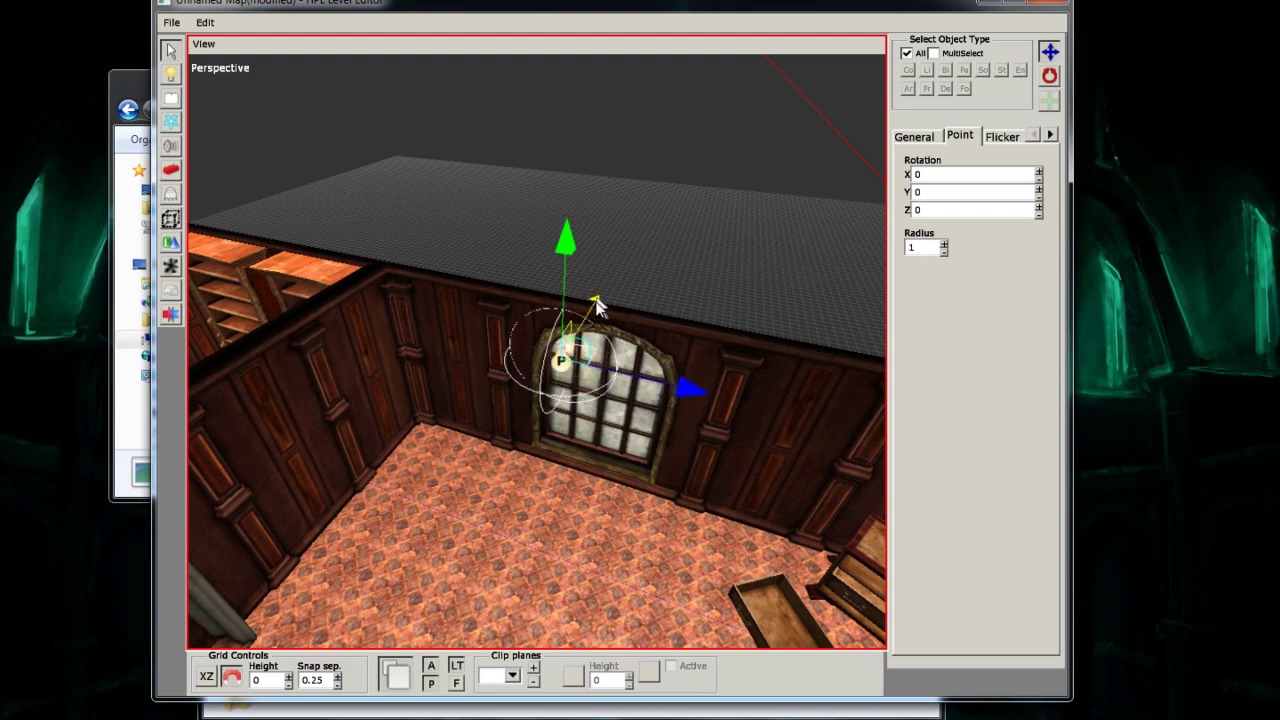
pyautogui.moveTo(597, 306); pyautogui.dragTo(593, 313)
pyautogui.scroll(-3, 563, 420)
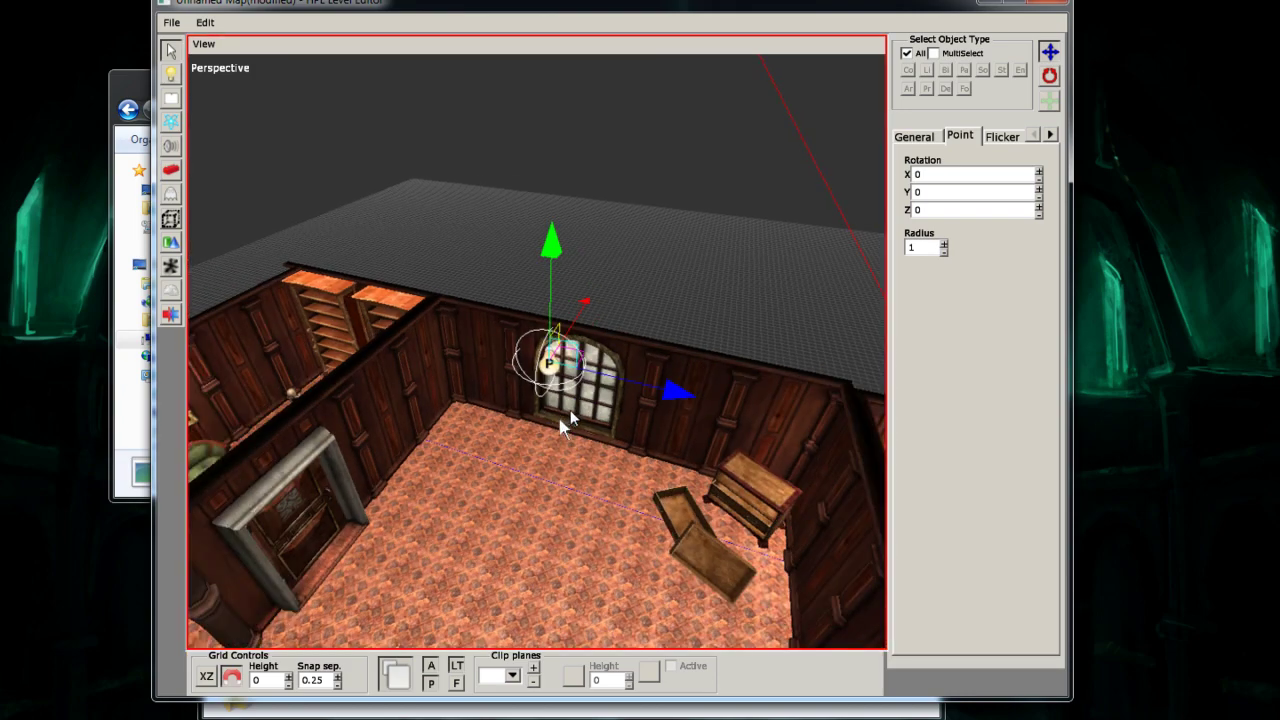
pyautogui.scroll(4, 570, 410)
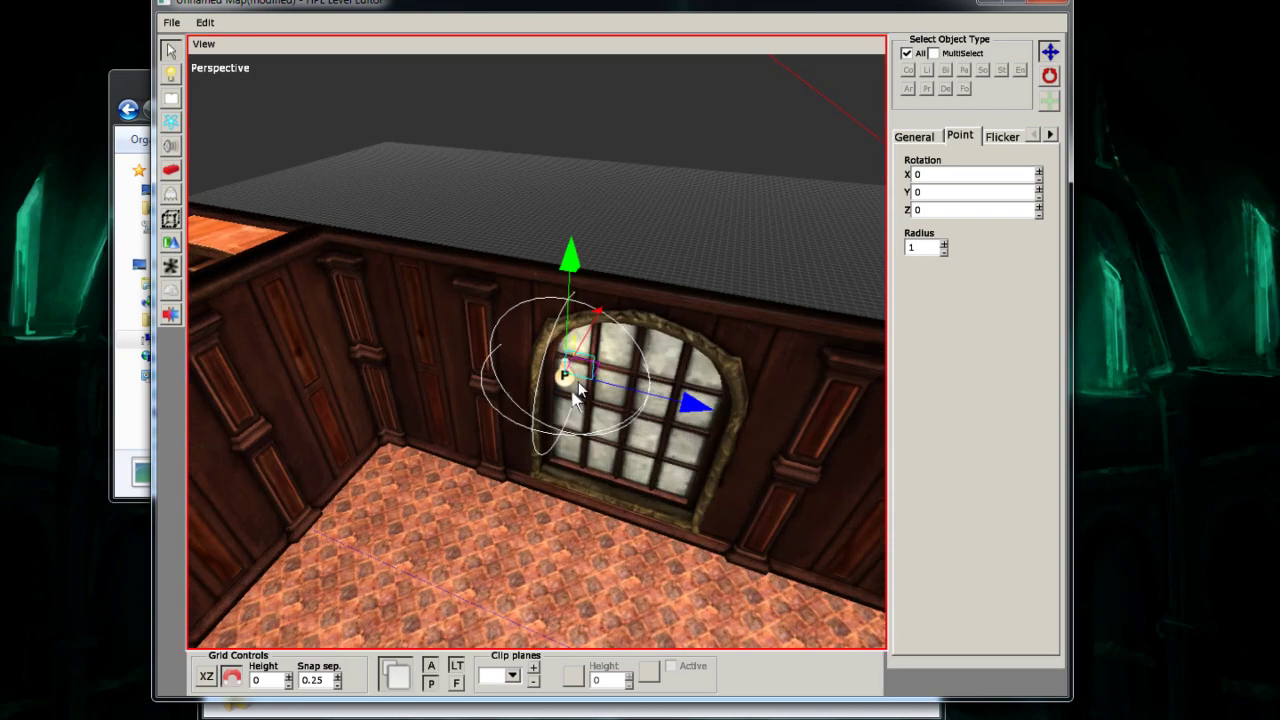
# - Set the radius of the arched window's point light to 3
pyautogui.click(945, 243)
pyautogui.click(945, 243)
pyautogui.click(945, 243)
pyautogui.click(945, 243)
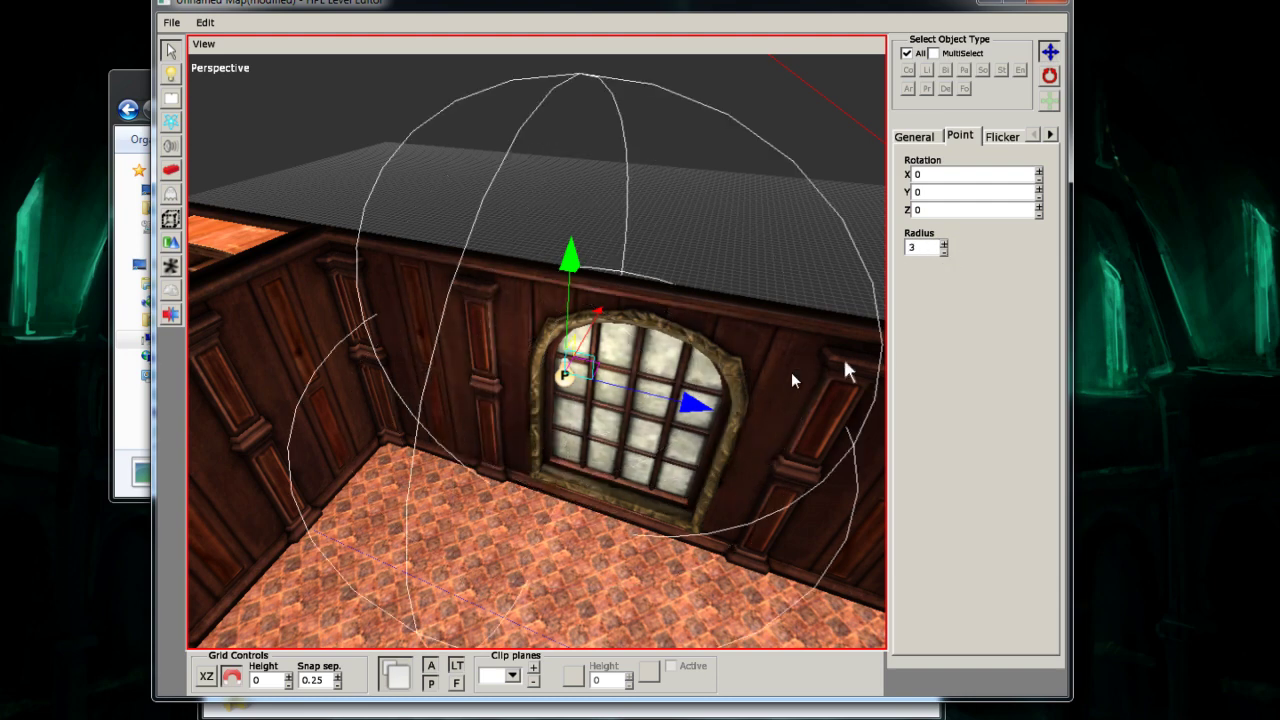
# - Duplicate the arched window's point light and move the copy along the Z axis to the upper right panes
pyautogui.click(210, 22)
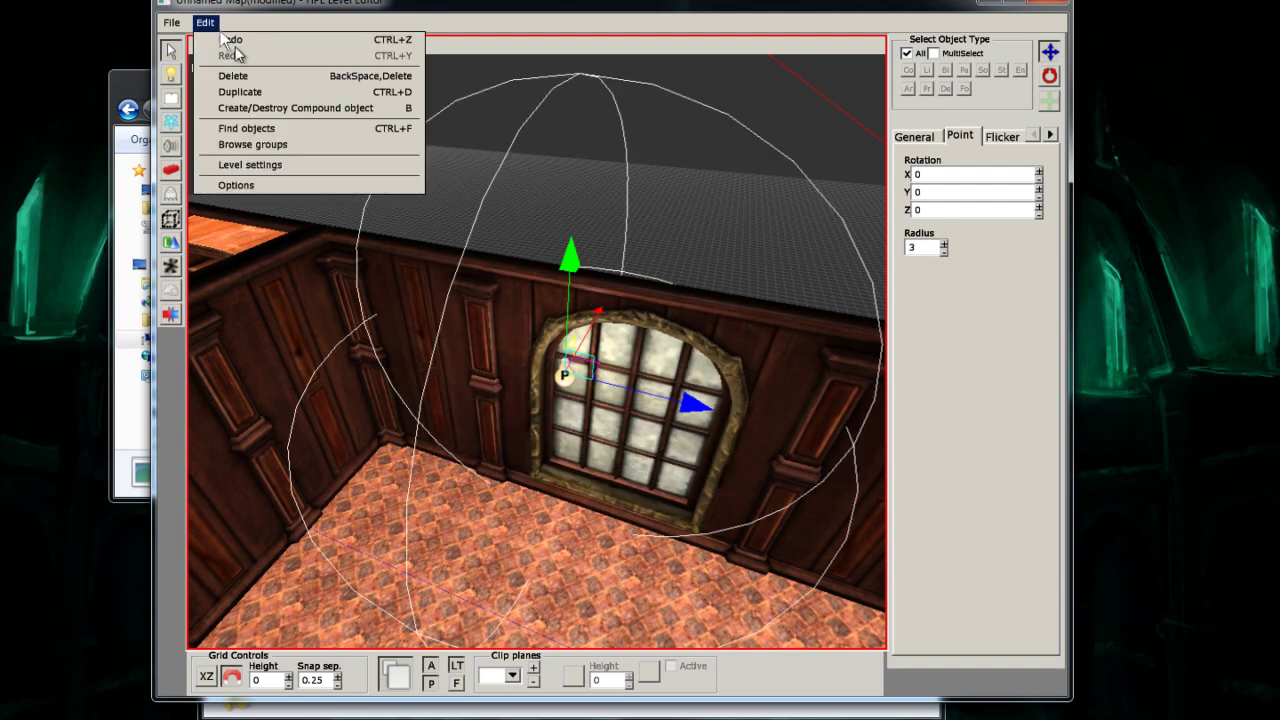
pyautogui.click(263, 89)
pyautogui.moveTo(675, 403); pyautogui.dragTo(800, 408)
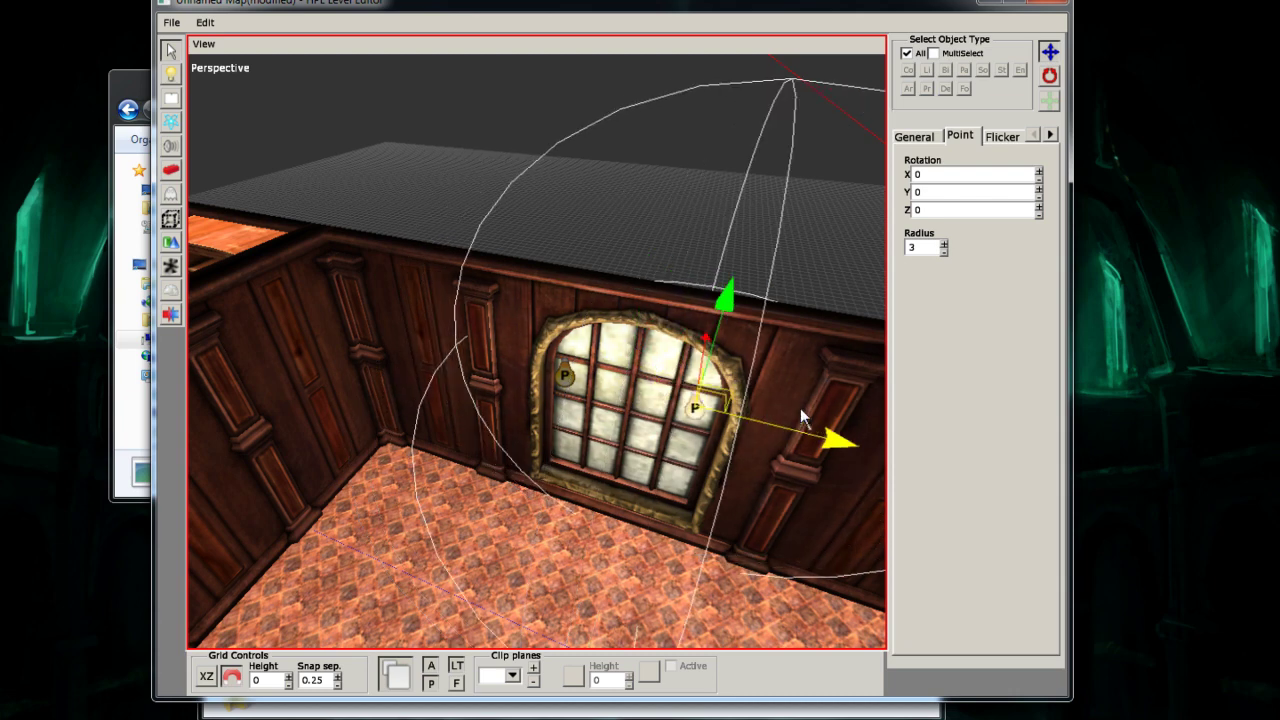
# - Duplicate the upper right point light, lower the copy to the bottom panes and shift it slightly inward along Z
pyautogui.click(207, 22)
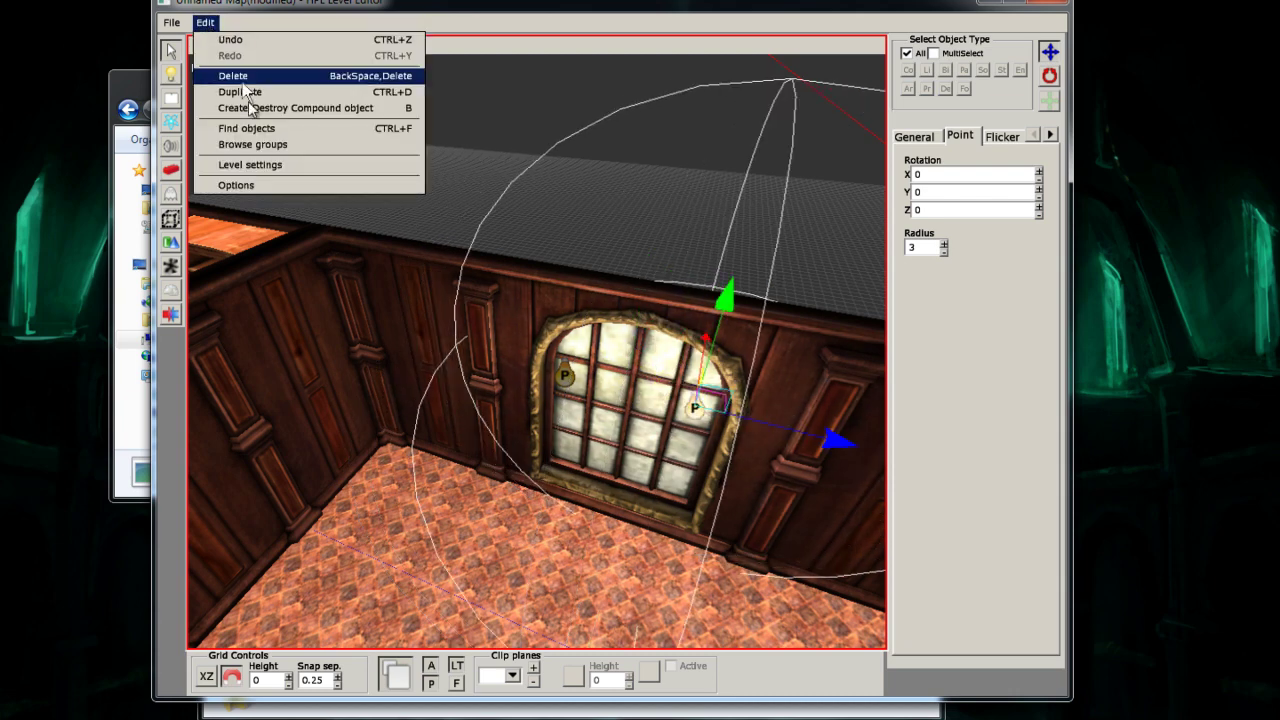
pyautogui.click(263, 89)
pyautogui.moveTo(724, 298); pyautogui.dragTo(716, 446)
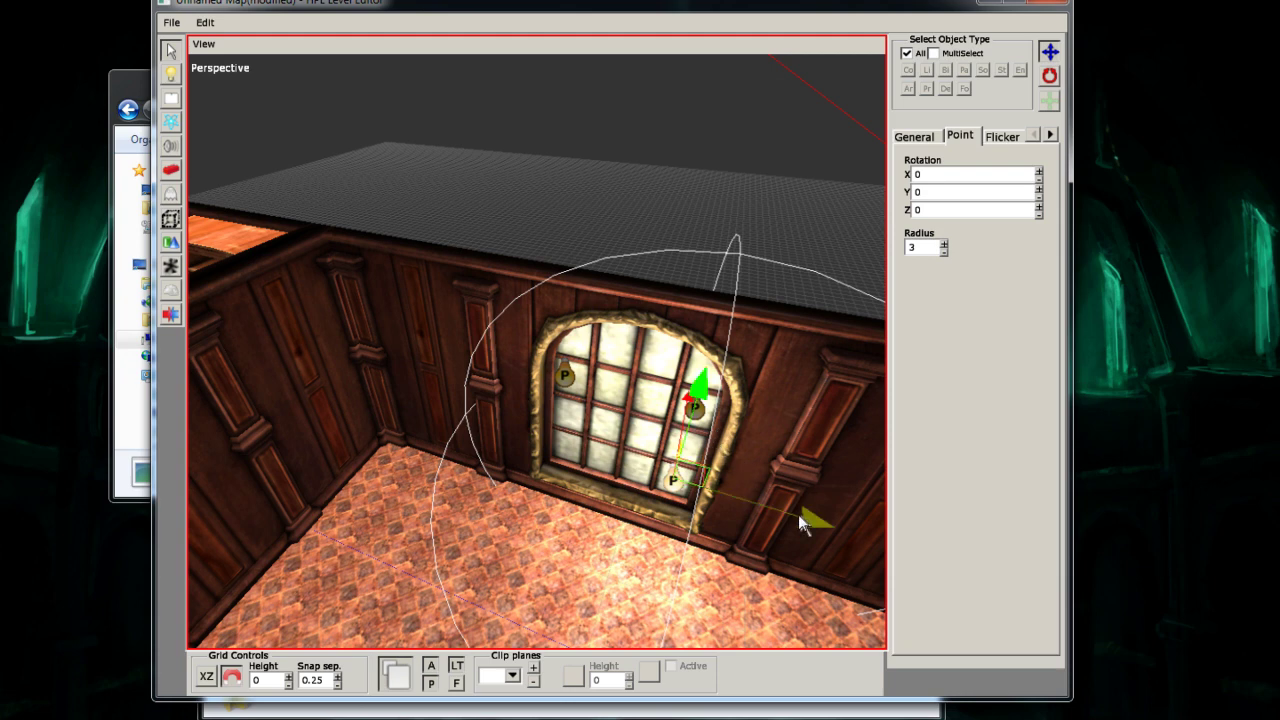
pyautogui.moveTo(798, 514); pyautogui.dragTo(776, 513)
# - Reduce the radius of the lower point light to 1.5
pyautogui.click(944, 252)
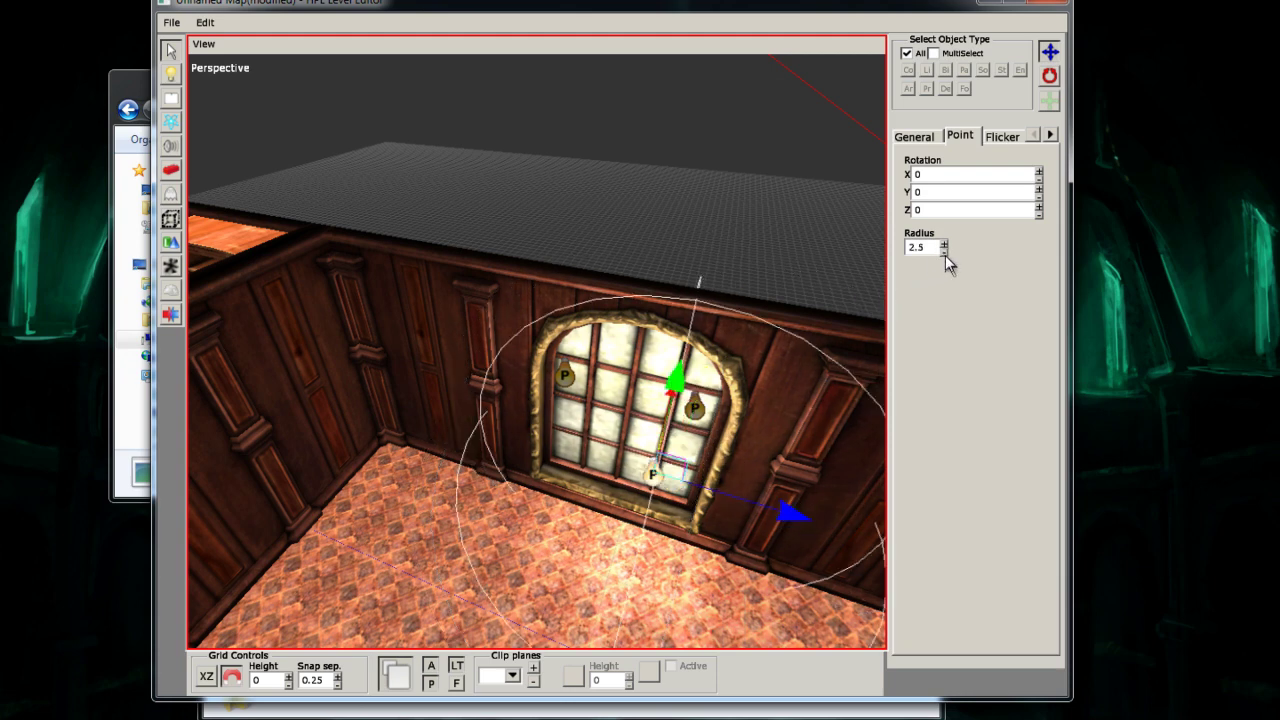
pyautogui.click(944, 252)
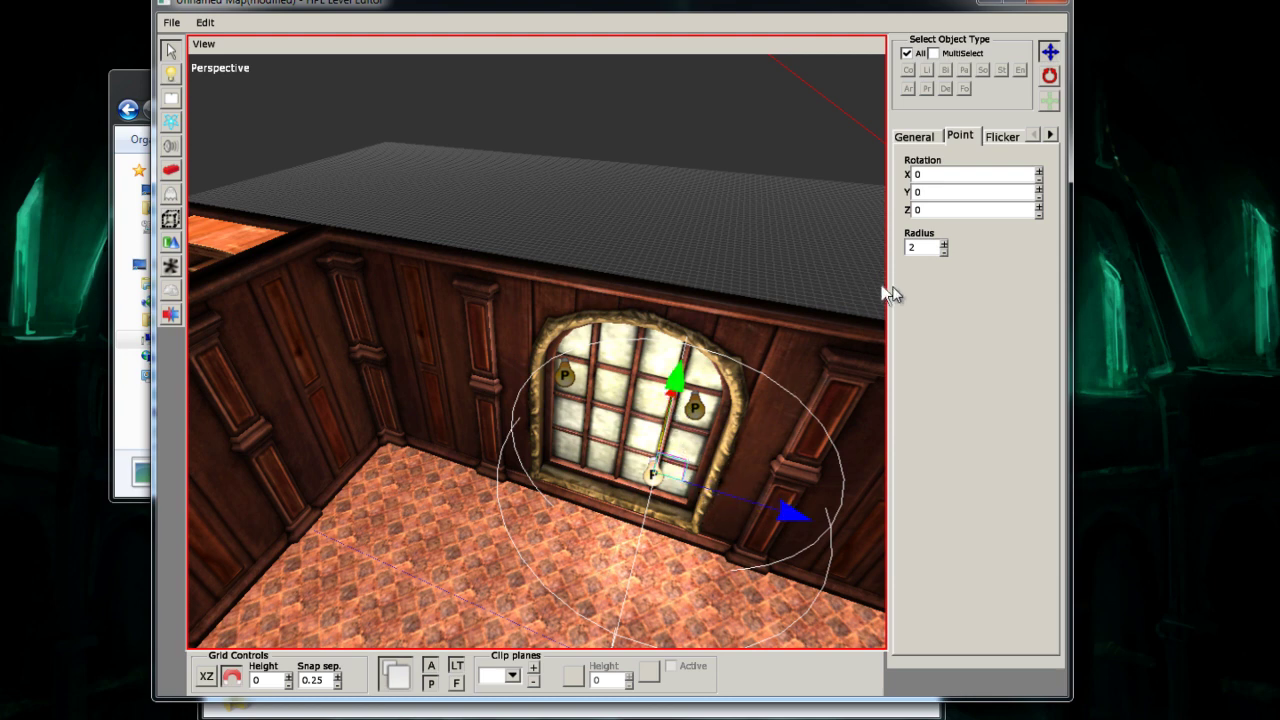
pyautogui.click(944, 252)
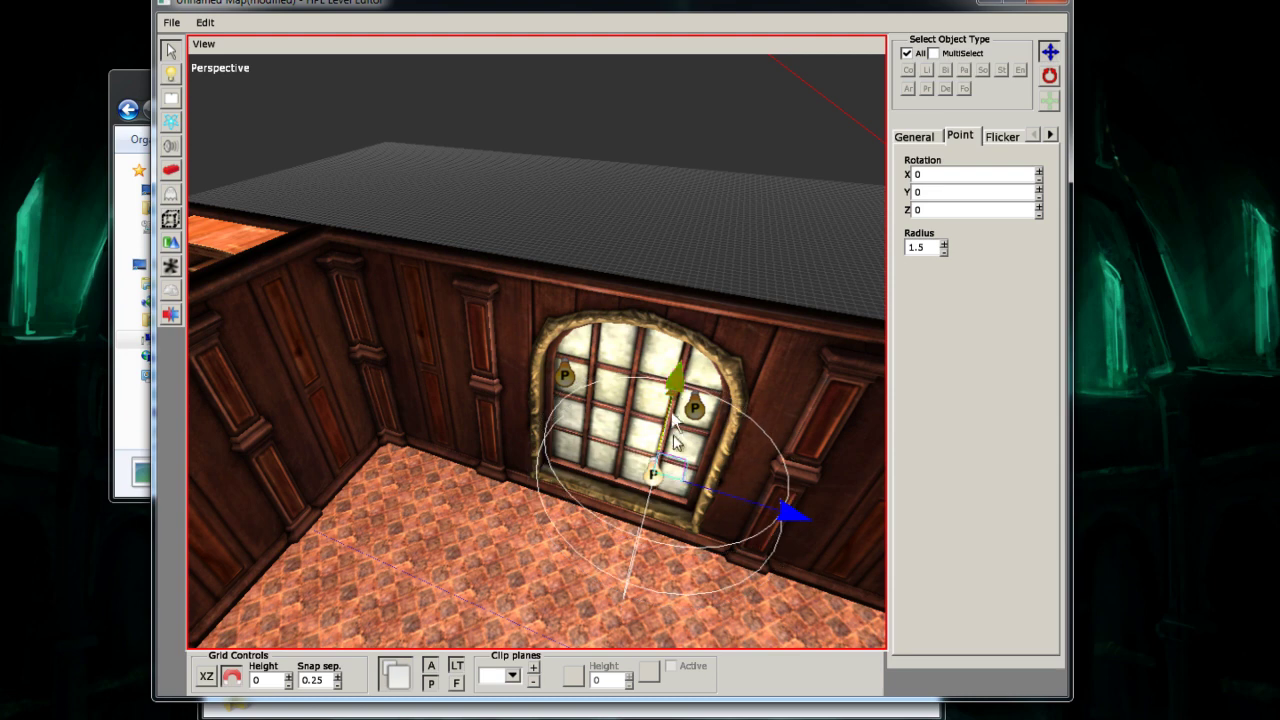
# - Duplicate the lower point light and move the copy along the Z axis to the window's lower left panes
pyautogui.click(205, 22)
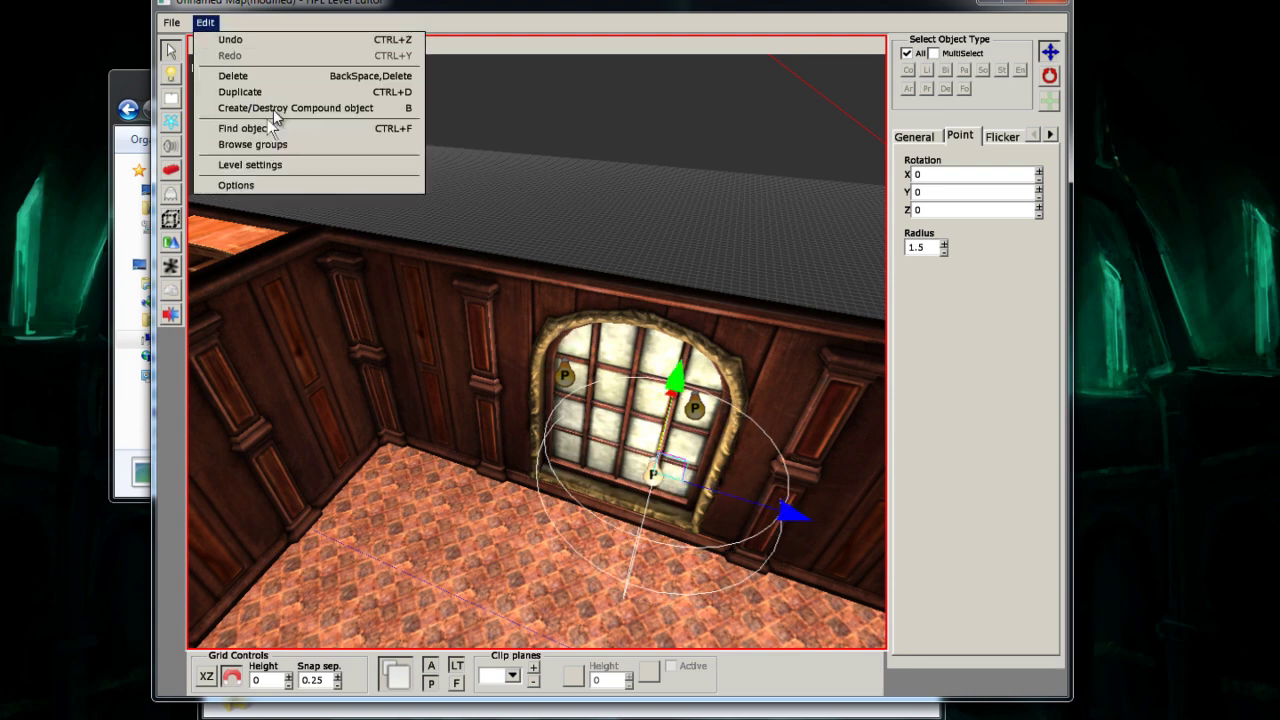
pyautogui.click(270, 93)
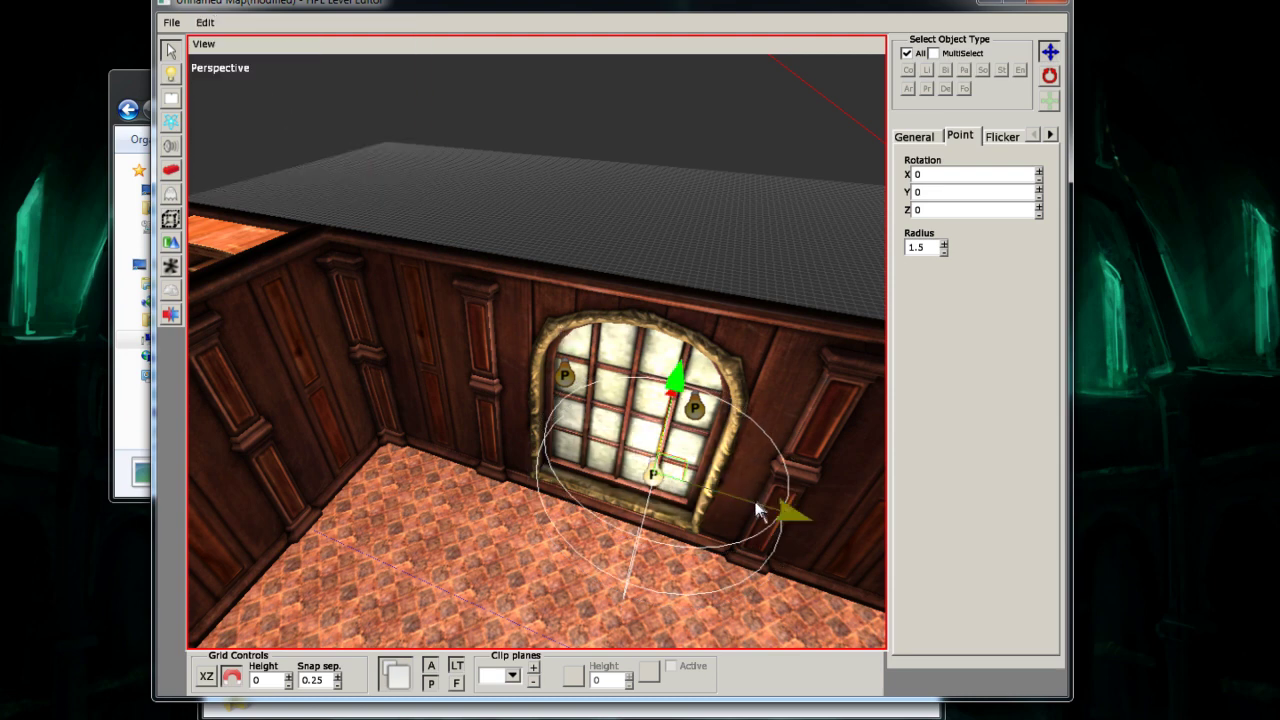
pyautogui.moveTo(757, 510); pyautogui.dragTo(604, 423)
pyautogui.keyDown('alt'); pyautogui.moveTo(604, 423); pyautogui.dragTo(645, 303, button='right'); pyautogui.keyUp('alt')
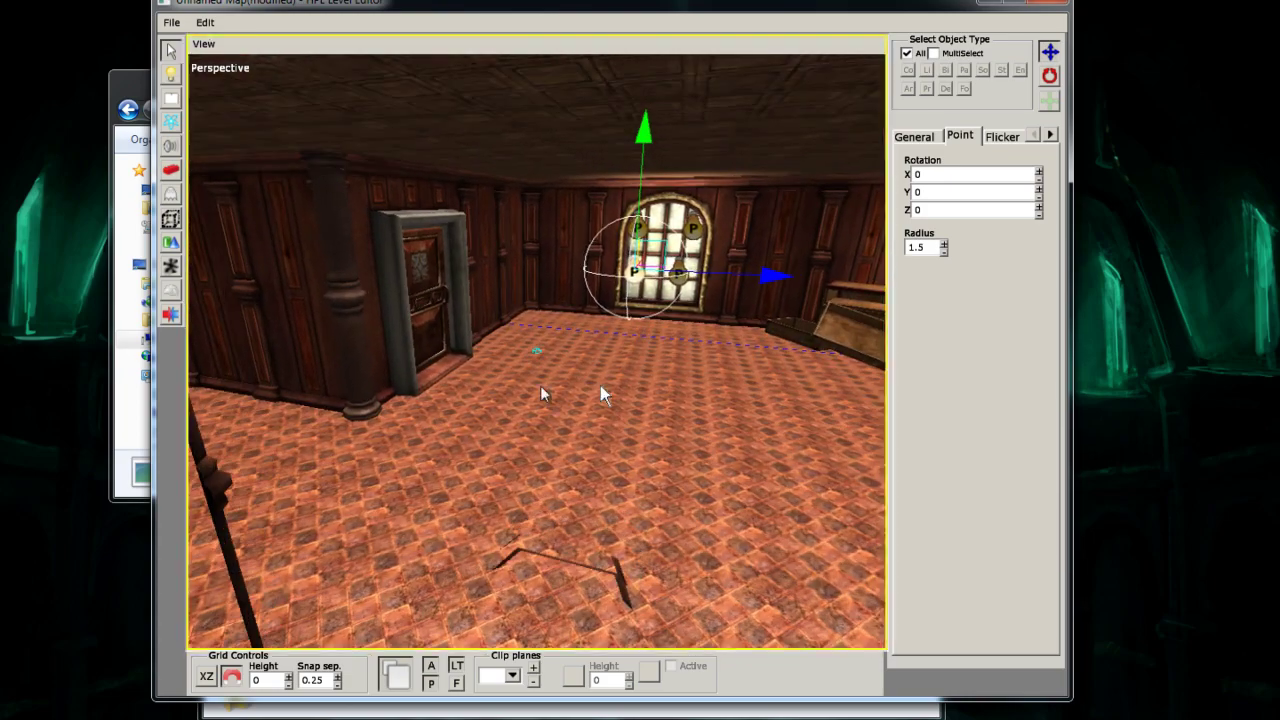
pyautogui.keyDown('alt'); pyautogui.moveTo(540, 386); pyautogui.dragTo(350, 495); pyautogui.keyUp('alt')
pyautogui.keyDown('alt'); pyautogui.moveTo(345, 394); pyautogui.dragTo(626, 478); pyautogui.keyUp('alt')
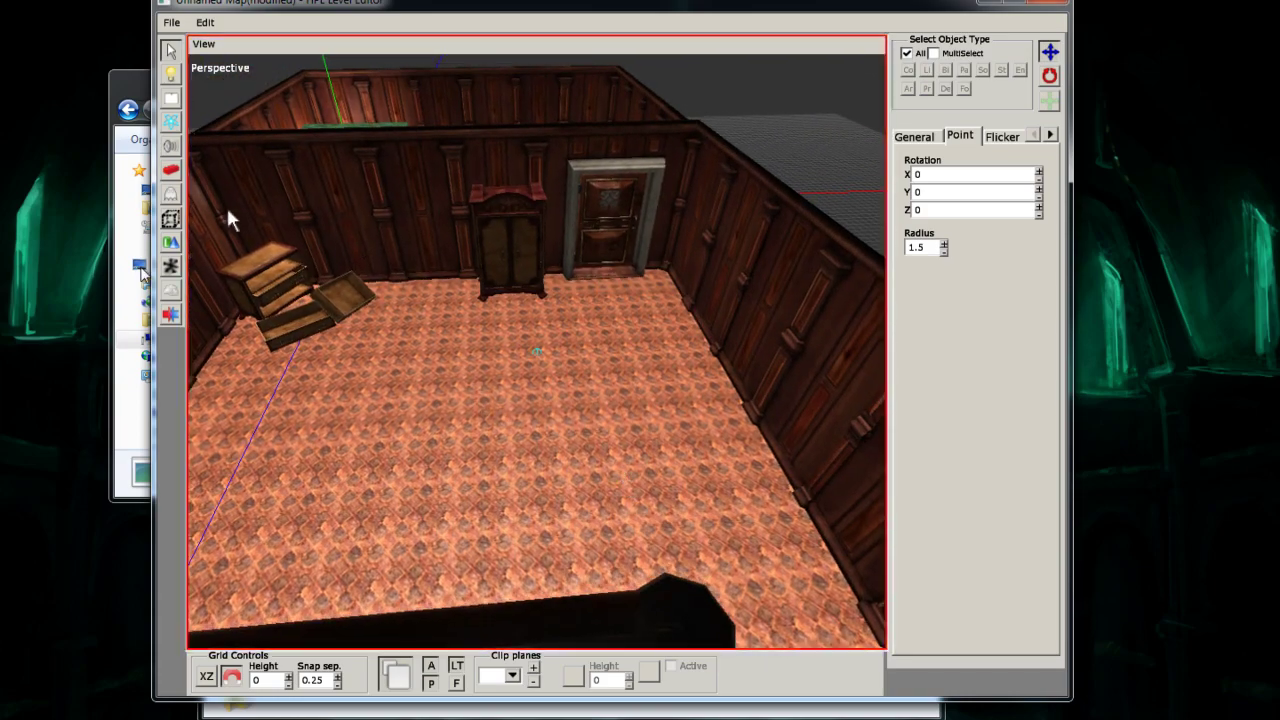
pyautogui.keyDown('alt'); pyautogui.moveTo(570, 405); pyautogui.dragTo(580, 380, button='middle'); pyautogui.keyUp('alt')
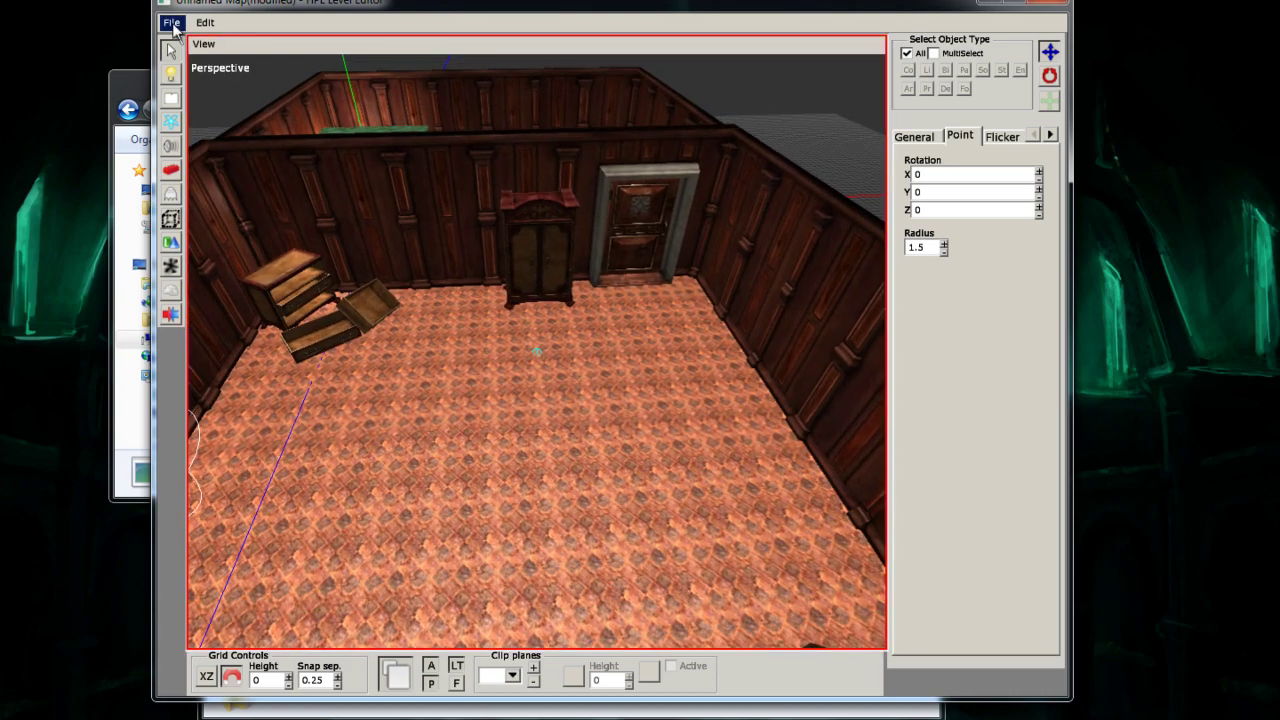